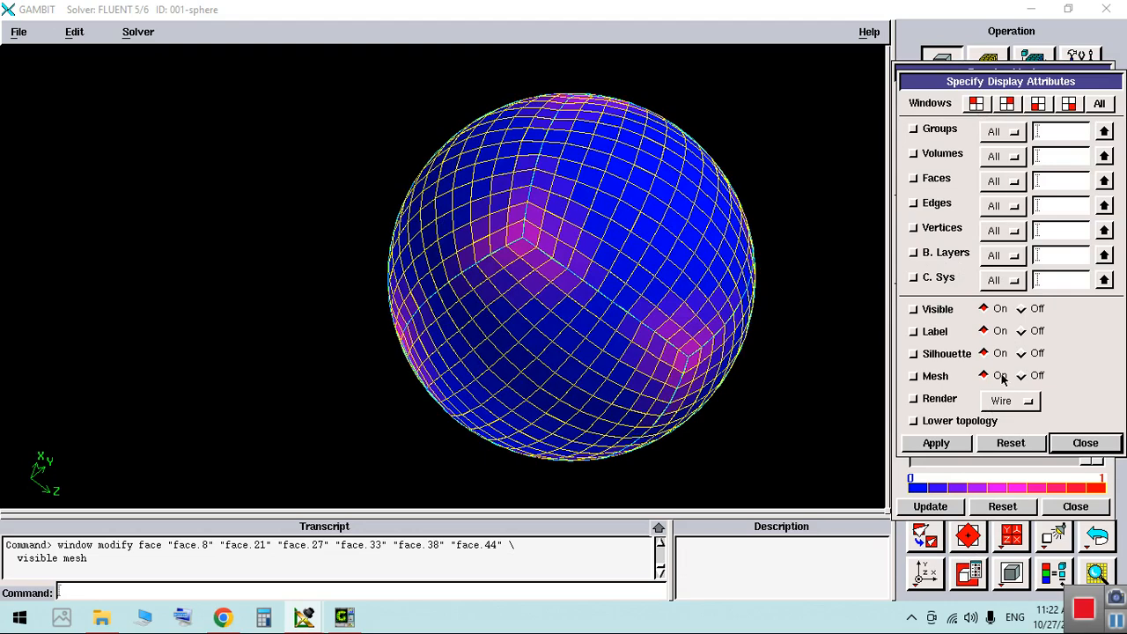
Step: Turn on visibility for all model entities, including their lower topology, to display the complete meshed geometry
{"action": "left_click", "coordinate": [985, 308]}
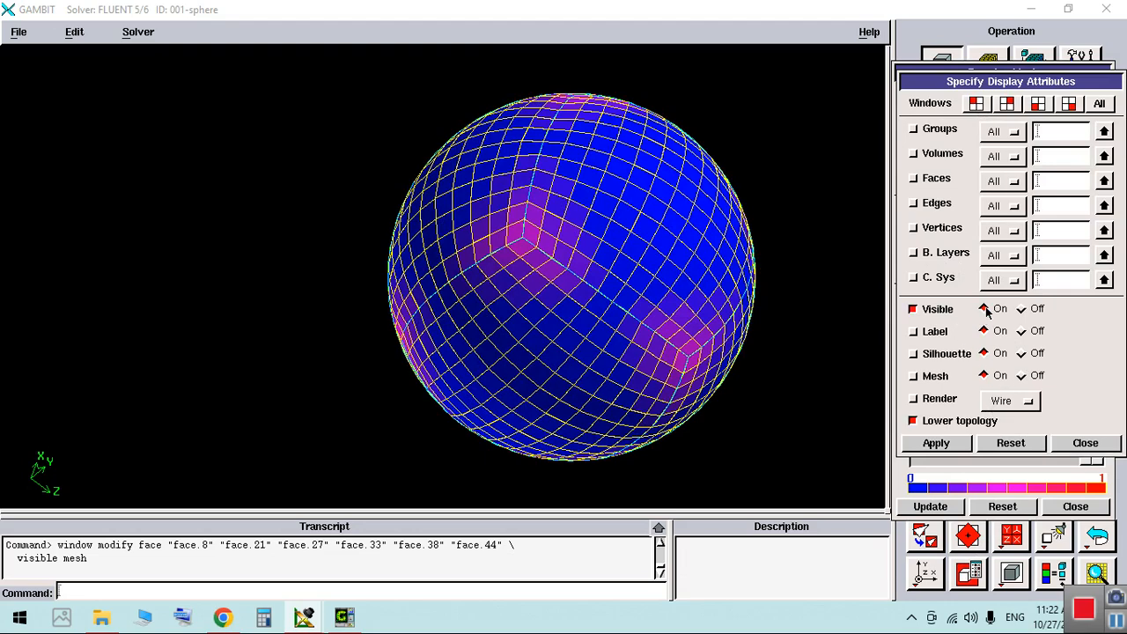
{"action": "left_click", "coordinate": [961, 446]}
{"action": "right_click_drag", "start_coordinate": [599, 480], "coordinate": [573, 115]}
{"action": "left_click_drag", "start_coordinate": [379, 264], "coordinate": [647, 292]}
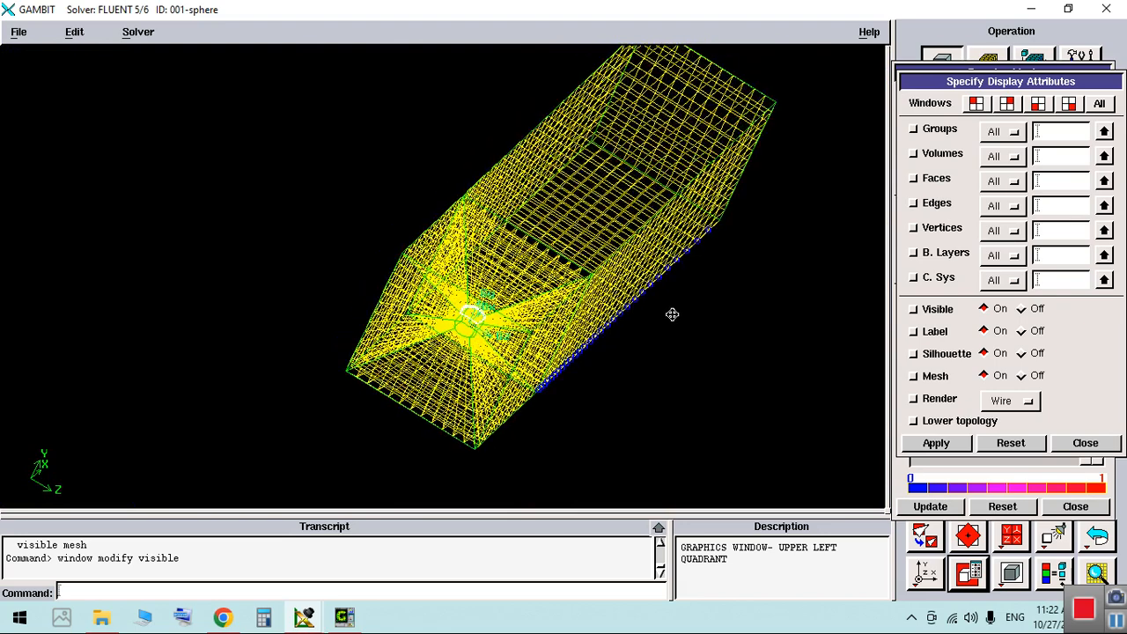
{"action": "left_click", "coordinate": [1085, 443]}
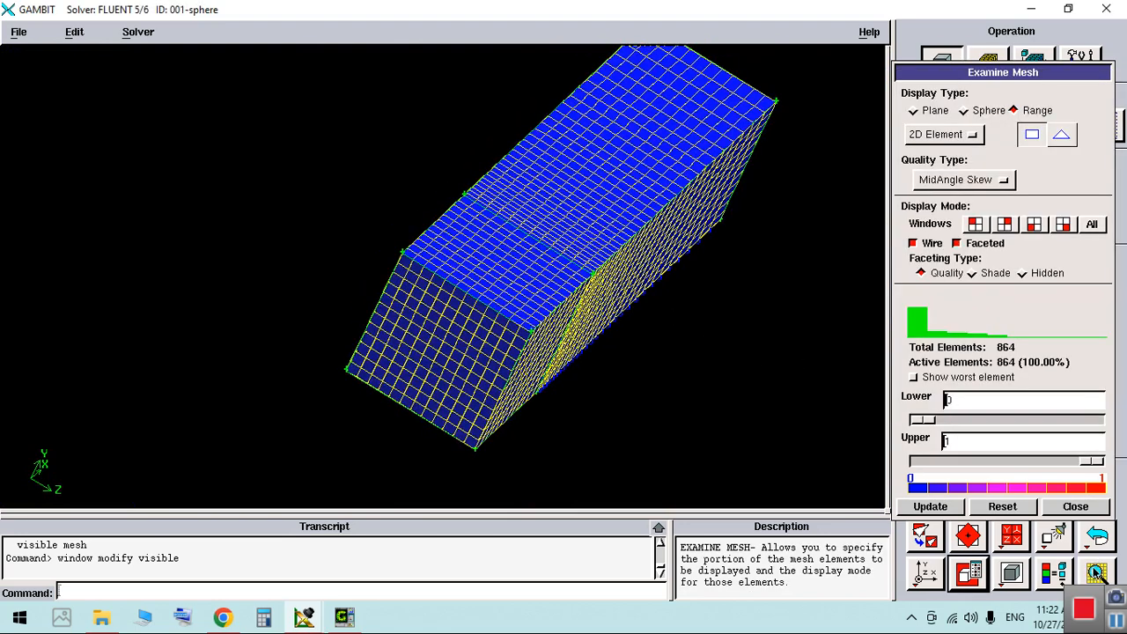
Step: Display the mesh quality of the hexahedral 3D elements using EquiSize Skew over the 0 to 1 range
{"action": "left_click", "coordinate": [1097, 574]}
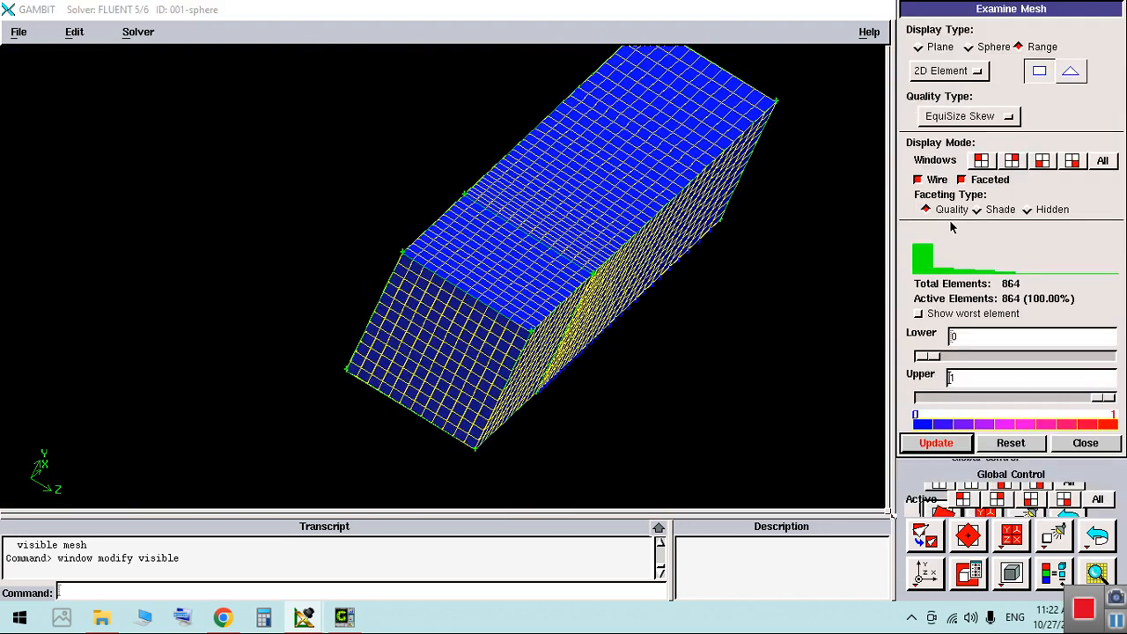
{"action": "left_click", "coordinate": [964, 78]}
{"action": "left_click", "coordinate": [941, 51]}
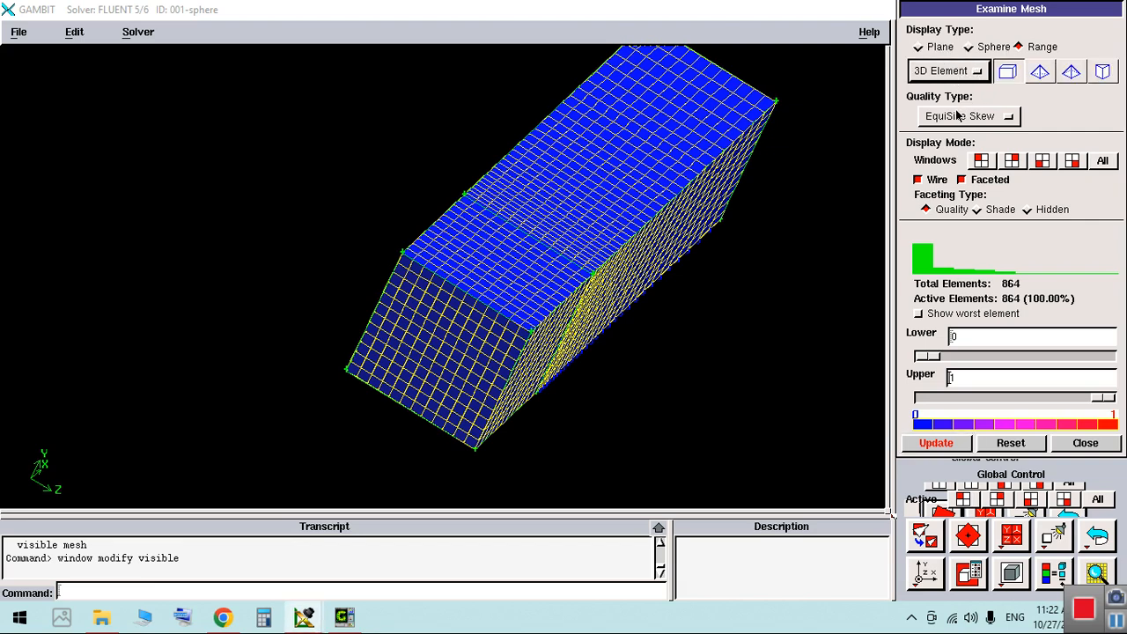
{"action": "left_click", "coordinate": [955, 448]}
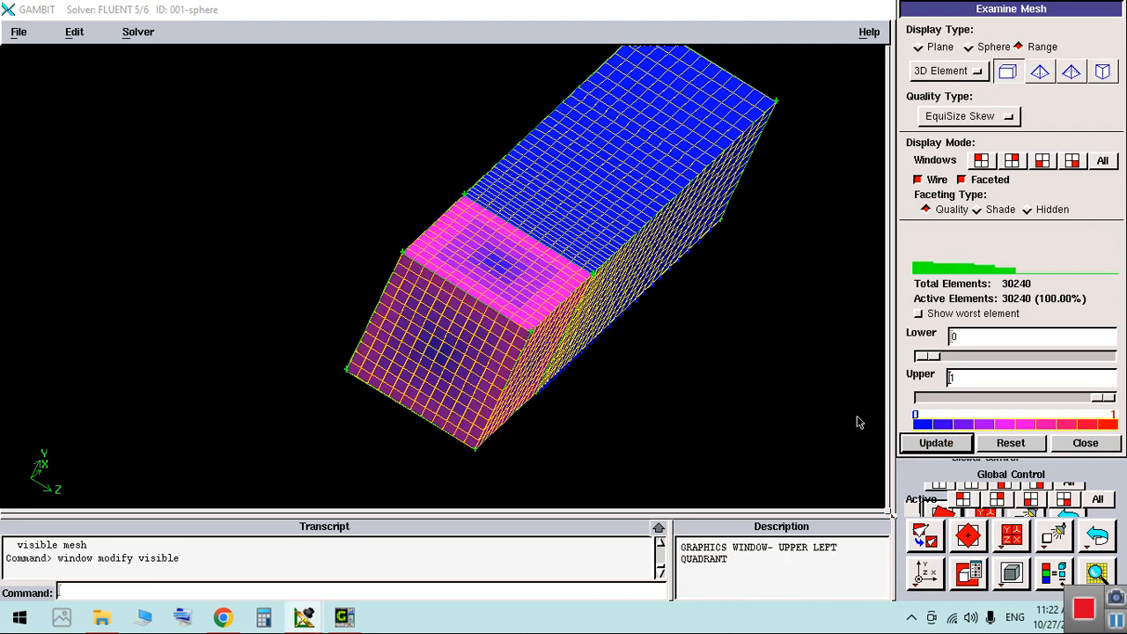
Step: Examine the skewness colouring of the volume mesh on the cubic block and the long rectangular block from several angles
{"action": "left_click_drag", "start_coordinate": [608, 329], "coordinate": [475, 328]}
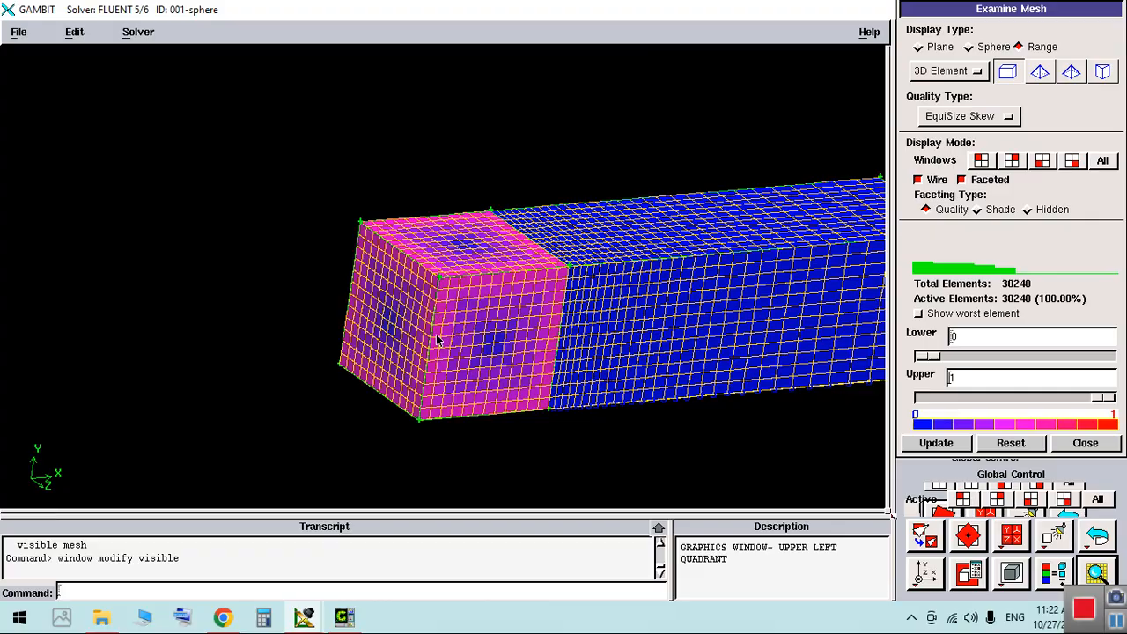
{"action": "mouse_move", "coordinate": [481, 335]}
{"action": "left_mouse_down"}
{"action": "mouse_move", "coordinate": [489, 407]}
{"action": "mouse_move", "coordinate": [521, 331]}
{"action": "left_mouse_up"}
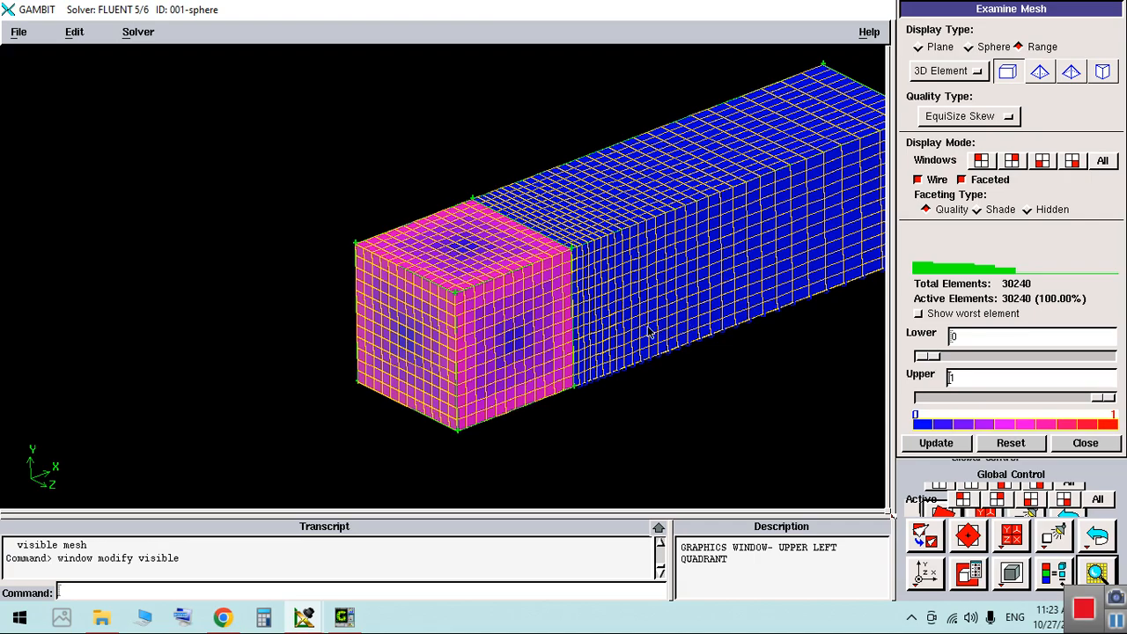
{"action": "mouse_move", "coordinate": [676, 297]}
{"action": "left_mouse_down"}
{"action": "mouse_move", "coordinate": [604, 277]}
{"action": "mouse_move", "coordinate": [623, 289]}
{"action": "mouse_move", "coordinate": [640, 277]}
{"action": "mouse_move", "coordinate": [577, 272]}
{"action": "left_mouse_up"}
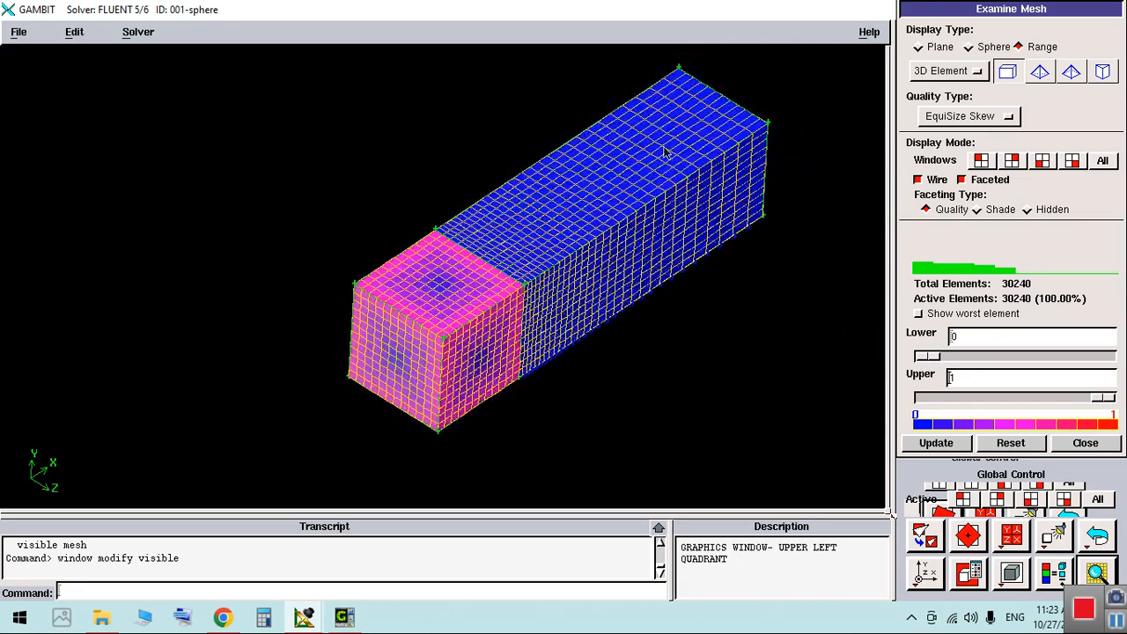
{"action": "right_click_drag", "start_coordinate": [606, 283], "coordinate": [593, 237]}
{"action": "middle_click_drag", "start_coordinate": [573, 257], "coordinate": [603, 274]}
{"action": "mouse_move", "coordinate": [509, 285]}
{"action": "left_mouse_down"}
{"action": "mouse_move", "coordinate": [546, 325]}
{"action": "mouse_move", "coordinate": [533, 304]}
{"action": "mouse_move", "coordinate": [551, 280]}
{"action": "left_mouse_up"}
{"action": "right_click_drag", "start_coordinate": [559, 234], "coordinate": [570, 284]}
{"action": "mouse_move", "coordinate": [585, 252]}
{"action": "middle_mouse_down"}
{"action": "mouse_move", "coordinate": [573, 262]}
{"action": "mouse_move", "coordinate": [580, 289]}
{"action": "middle_mouse_up"}
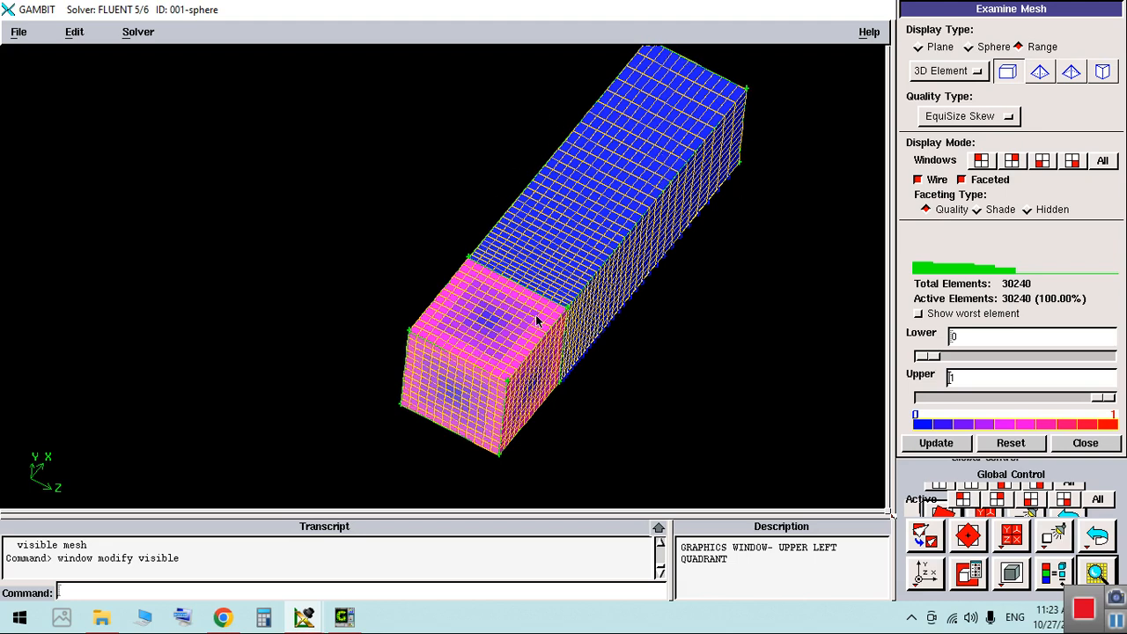
Step: Exit the 001-sphere session without saving it
{"action": "left_click", "coordinate": [13, 32]}
{"action": "left_click", "coordinate": [18, 259]}
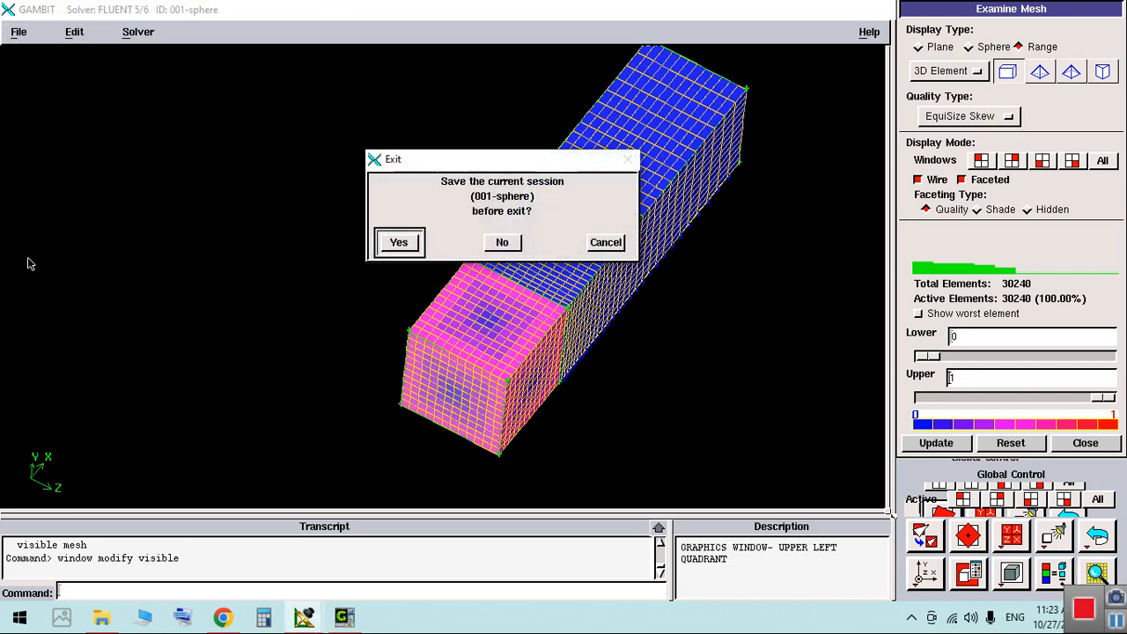
{"action": "left_click", "coordinate": [502, 244]}
Step: Launch GAMBIT again, choose a listed working directory, run a new session with option -r 2.4.6, and maximize the window
{"action": "key", "text": "super"}
{"action": "left_click", "coordinate": [264, 368]}
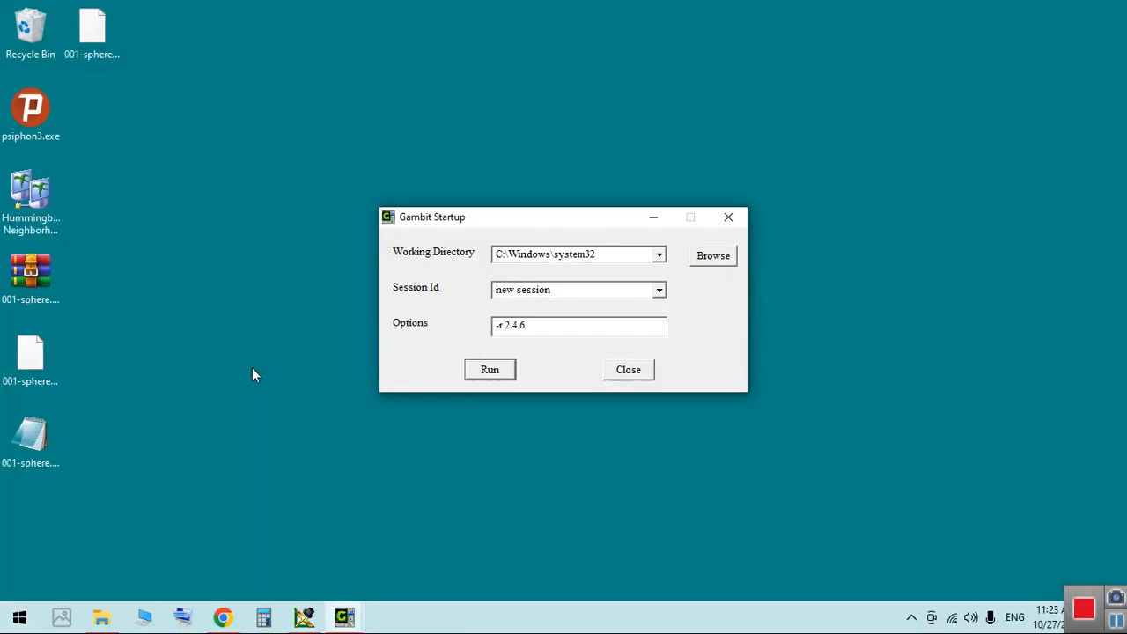
{"action": "left_click", "coordinate": [658, 255]}
{"action": "left_click", "coordinate": [650, 271]}
{"action": "left_click", "coordinate": [495, 377]}
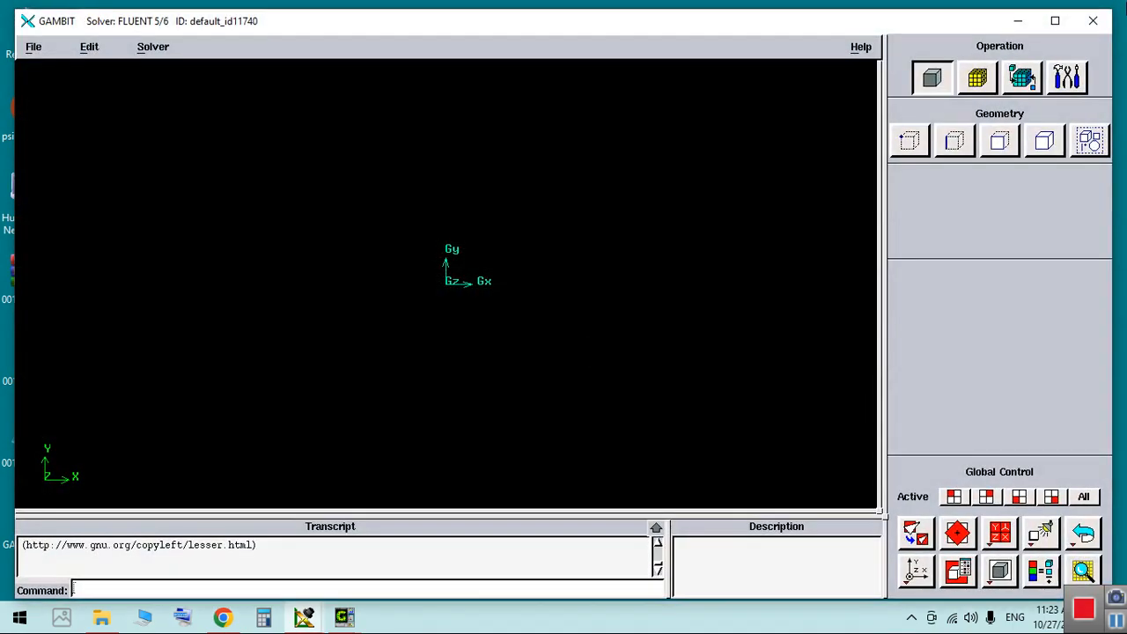
{"action": "left_click", "coordinate": [1056, 20]}
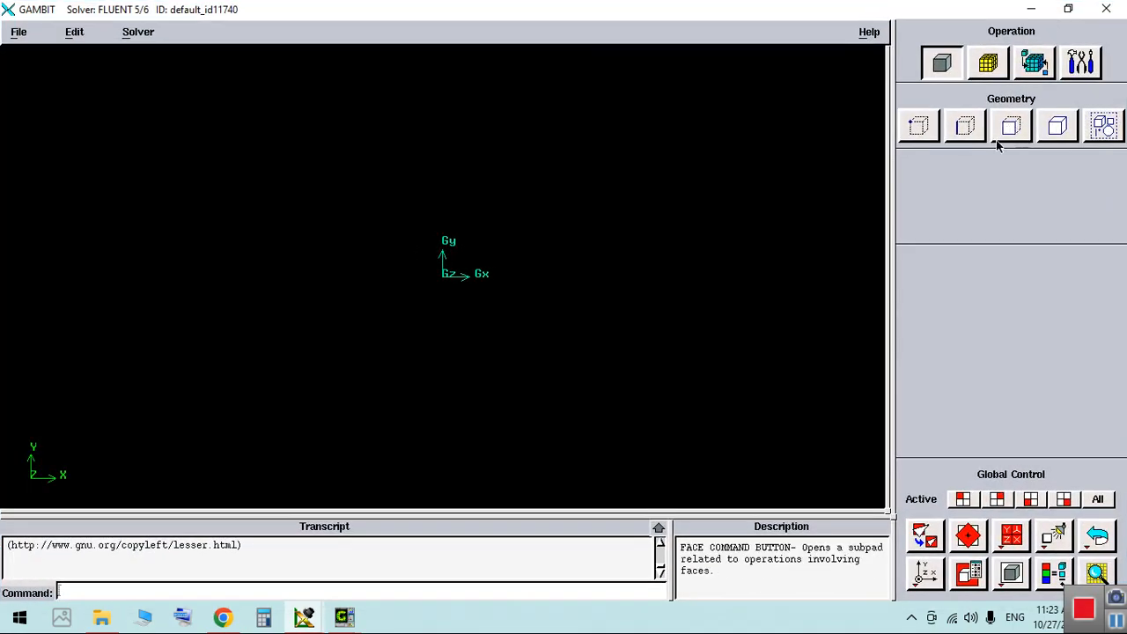
Step: Create a real sphere volume with radius 10 in coordinate system c_sys.1
{"action": "left_click", "coordinate": [1056, 130]}
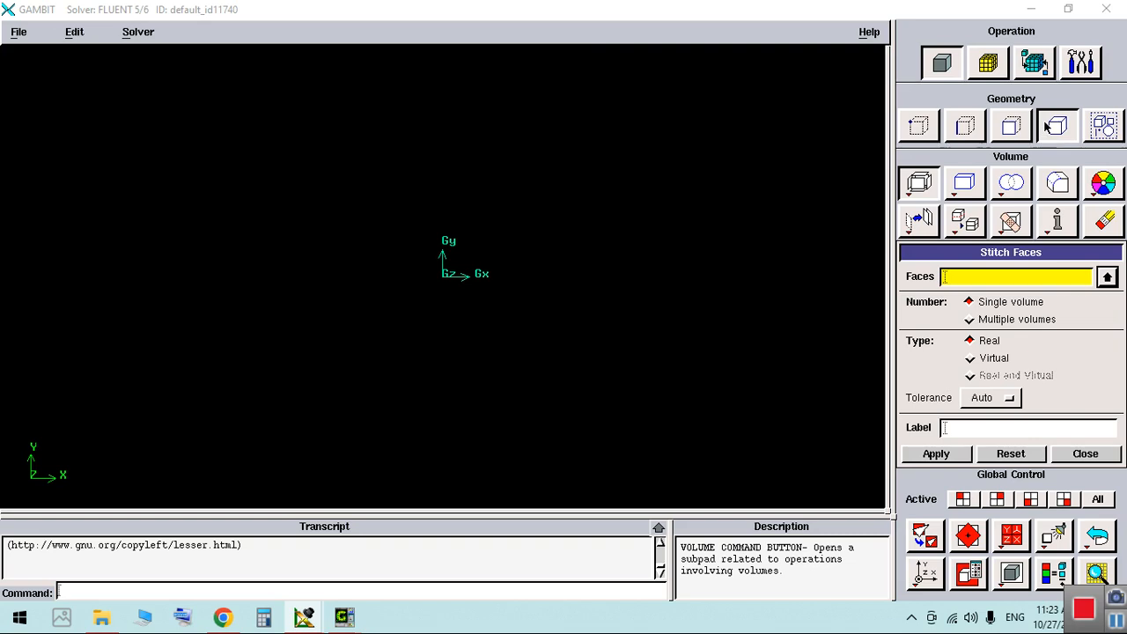
{"action": "right_click", "coordinate": [956, 187]}
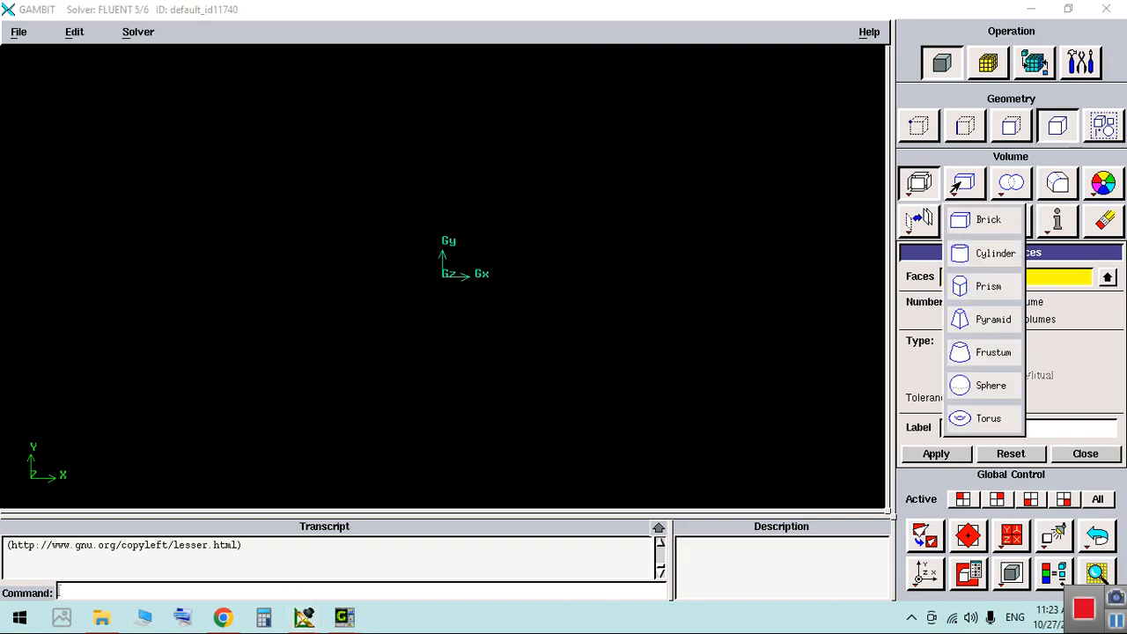
{"action": "left_click", "coordinate": [987, 385]}
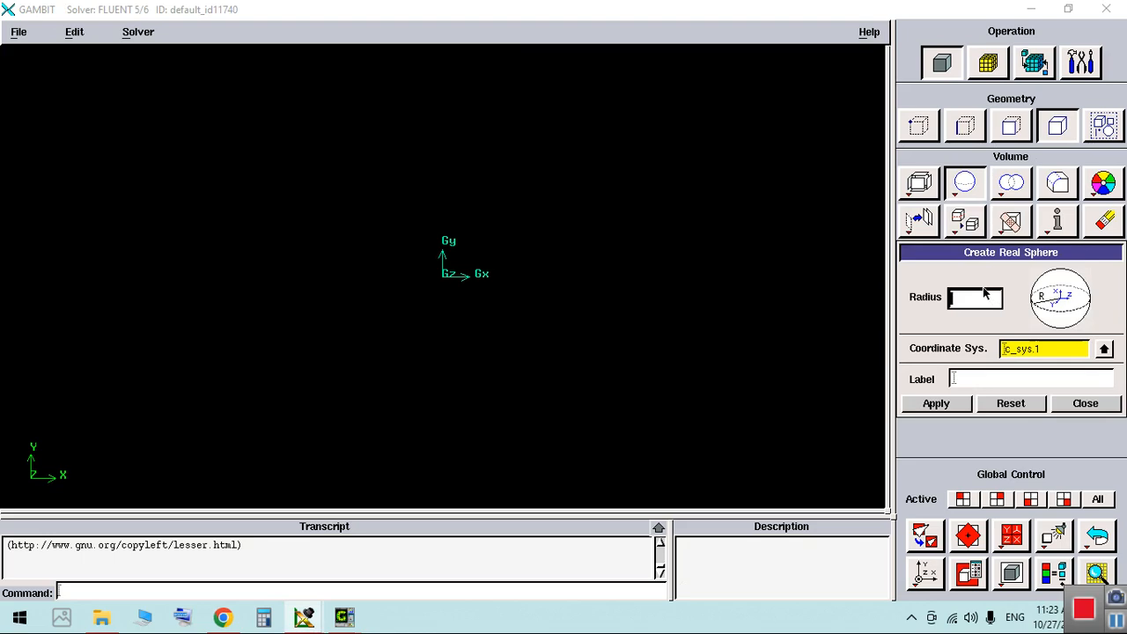
{"action": "left_click", "coordinate": [937, 405]}
{"action": "right_click_drag", "start_coordinate": [554, 370], "coordinate": [569, 224]}
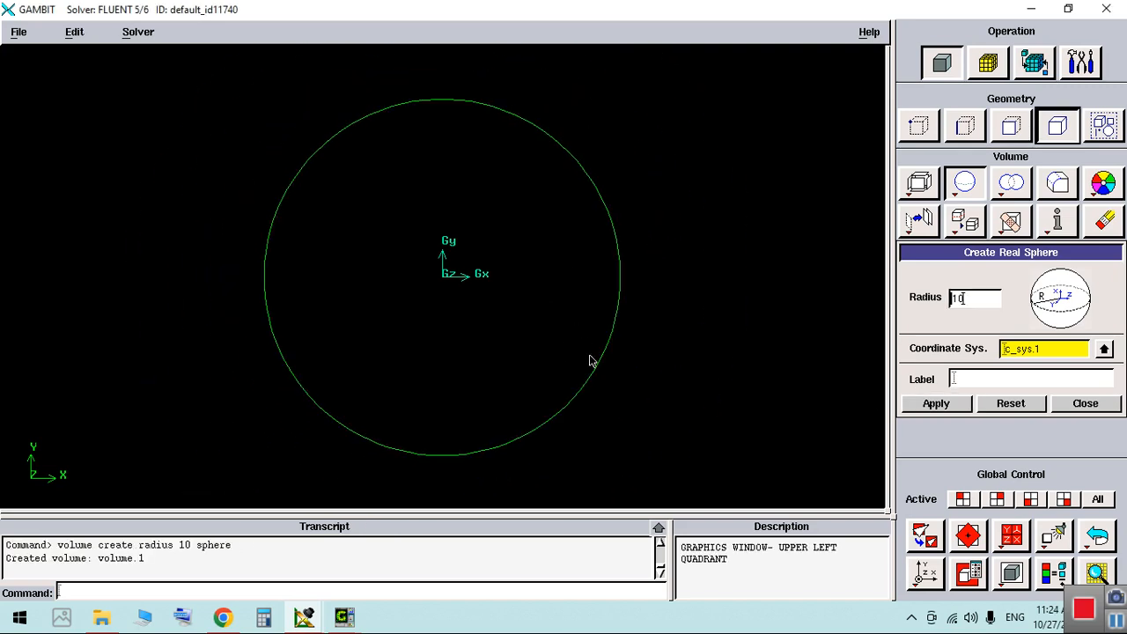
Step: Create a centered real brick around the sphere with width, depth and height of 100, and fit it in the graphics window
{"action": "right_click", "coordinate": [969, 186]}
{"action": "left_click", "coordinate": [973, 222]}
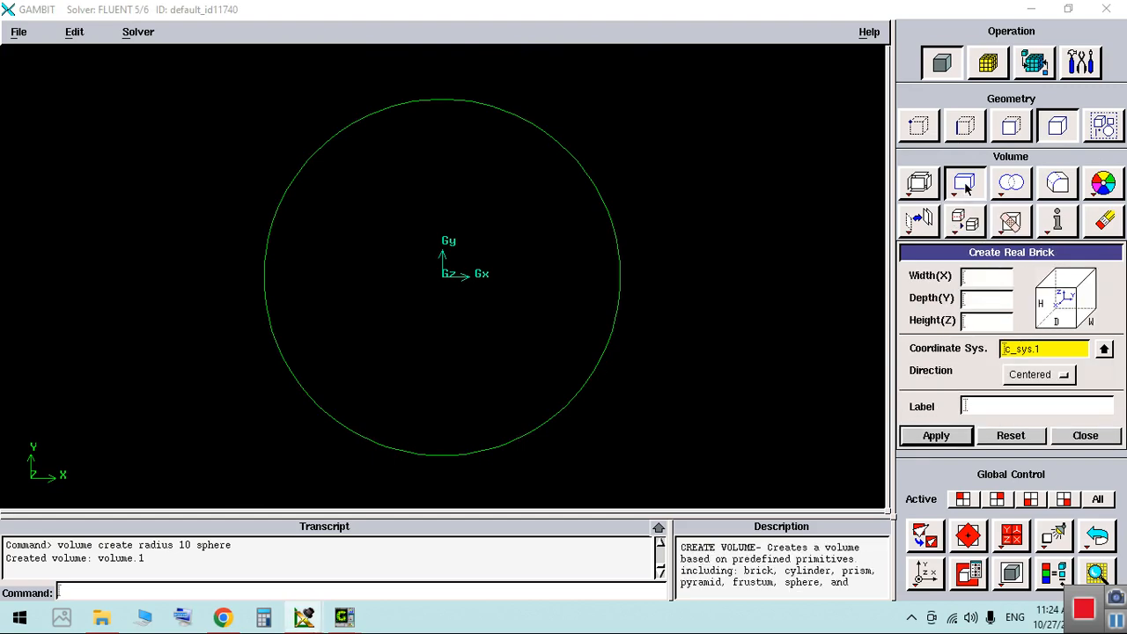
{"action": "left_click", "coordinate": [994, 278]}
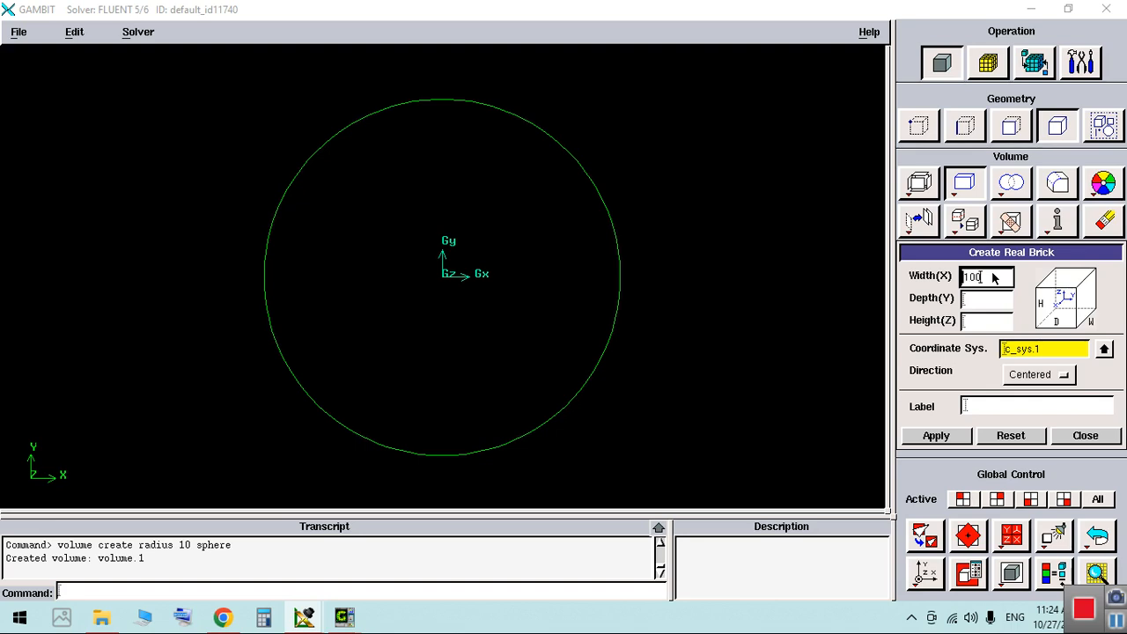
{"action": "left_click", "coordinate": [986, 302]}
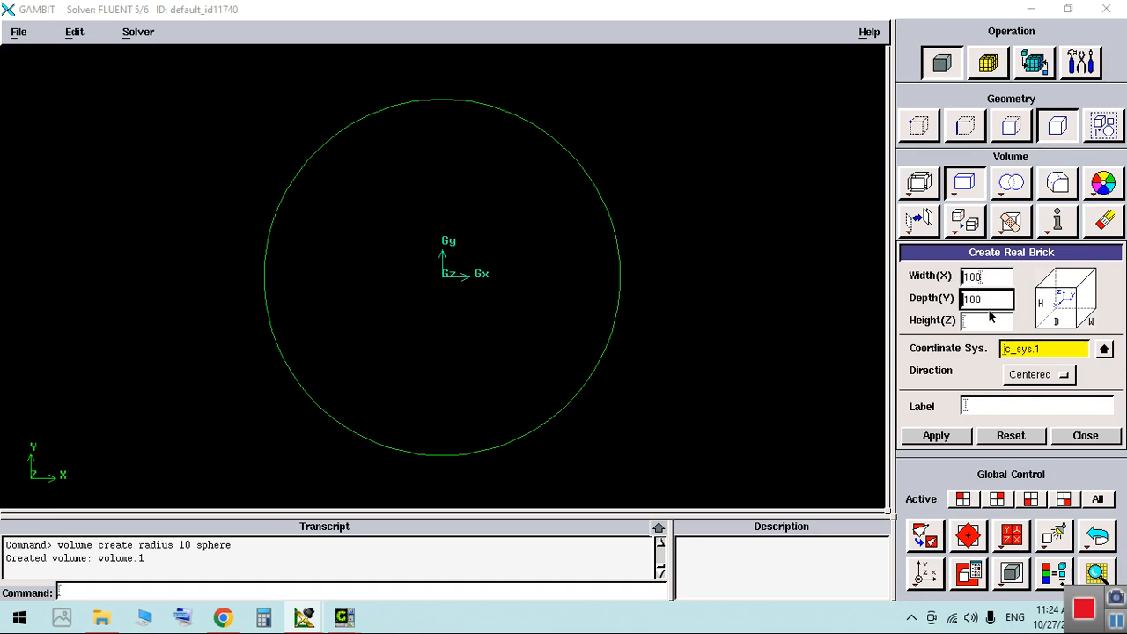
{"action": "left_click", "coordinate": [984, 324]}
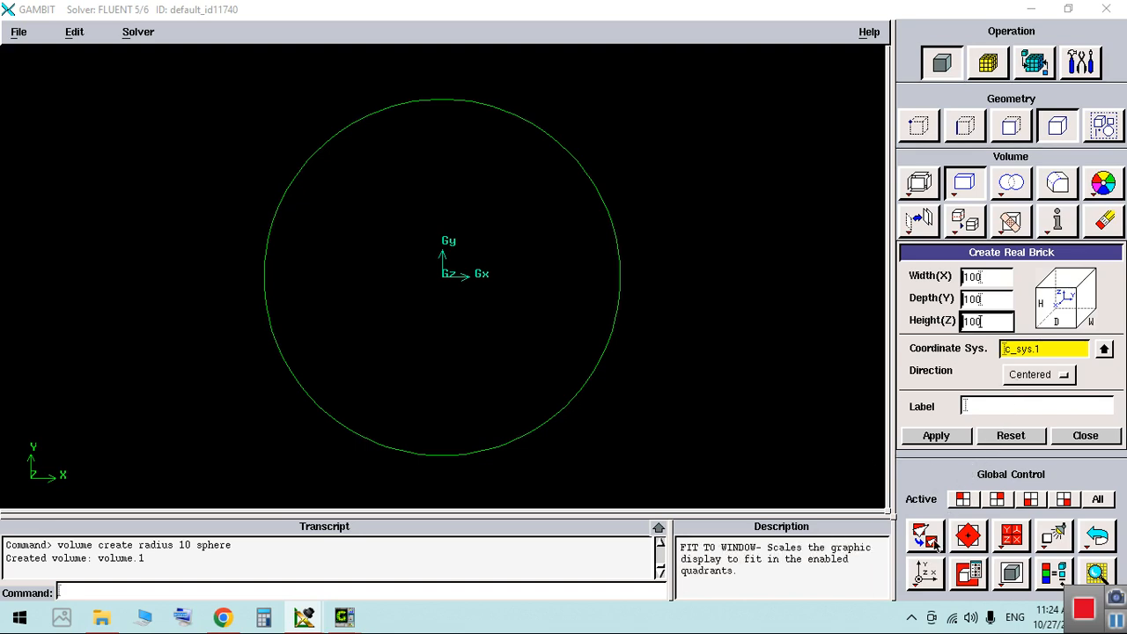
{"action": "left_click", "coordinate": [937, 435]}
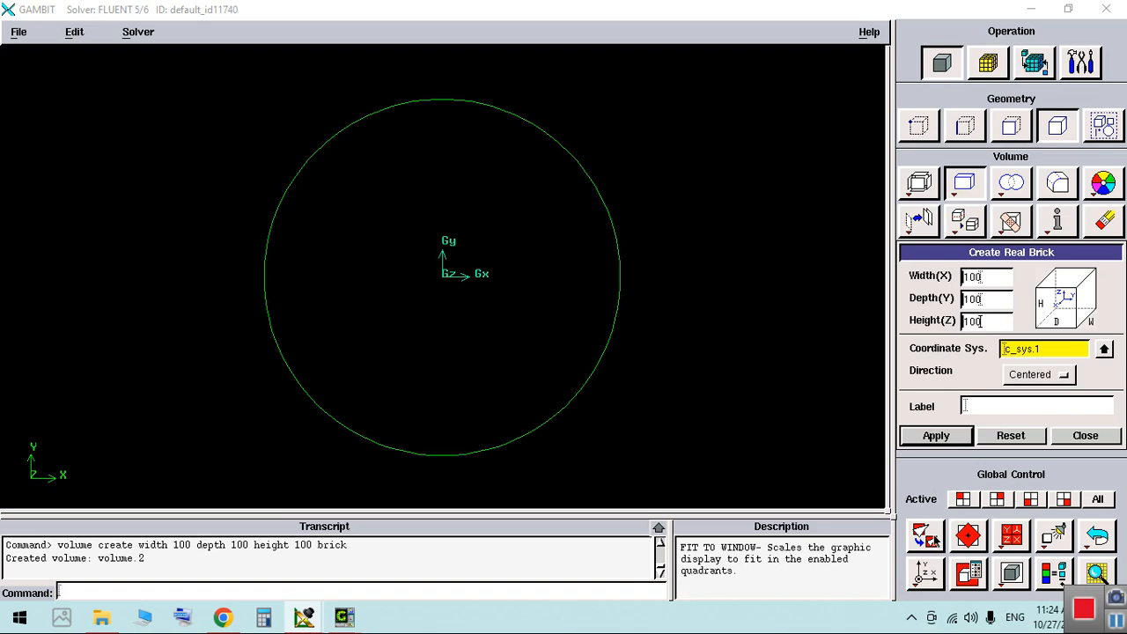
{"action": "left_click", "coordinate": [925, 535]}
{"action": "left_click_drag", "start_coordinate": [508, 345], "coordinate": [421, 339]}
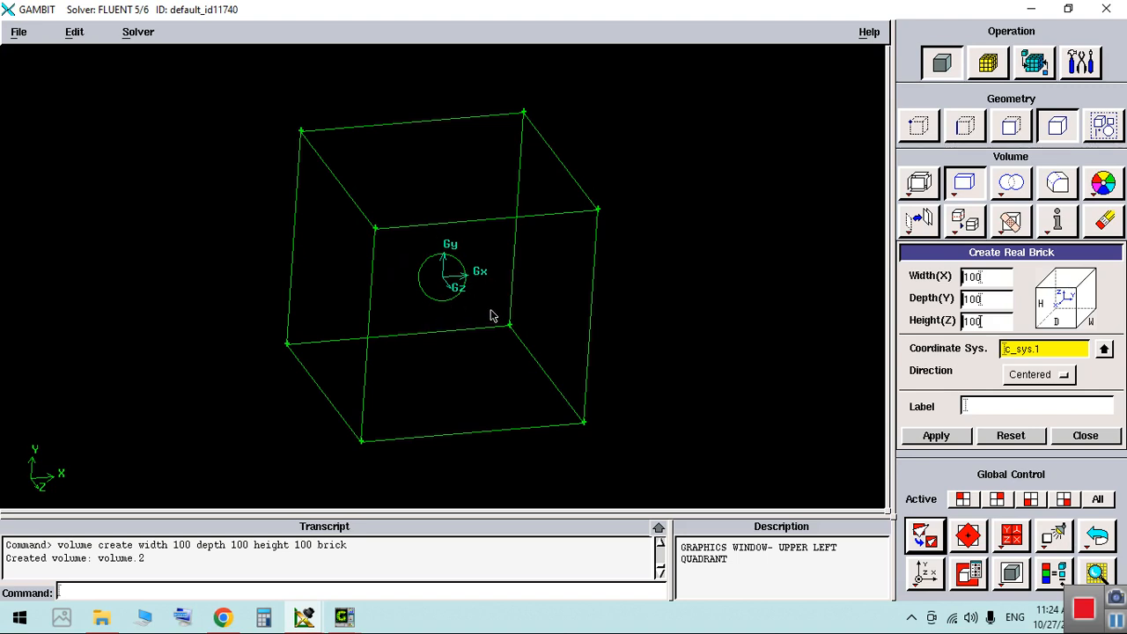
{"action": "left_click_drag", "start_coordinate": [491, 315], "coordinate": [447, 290]}
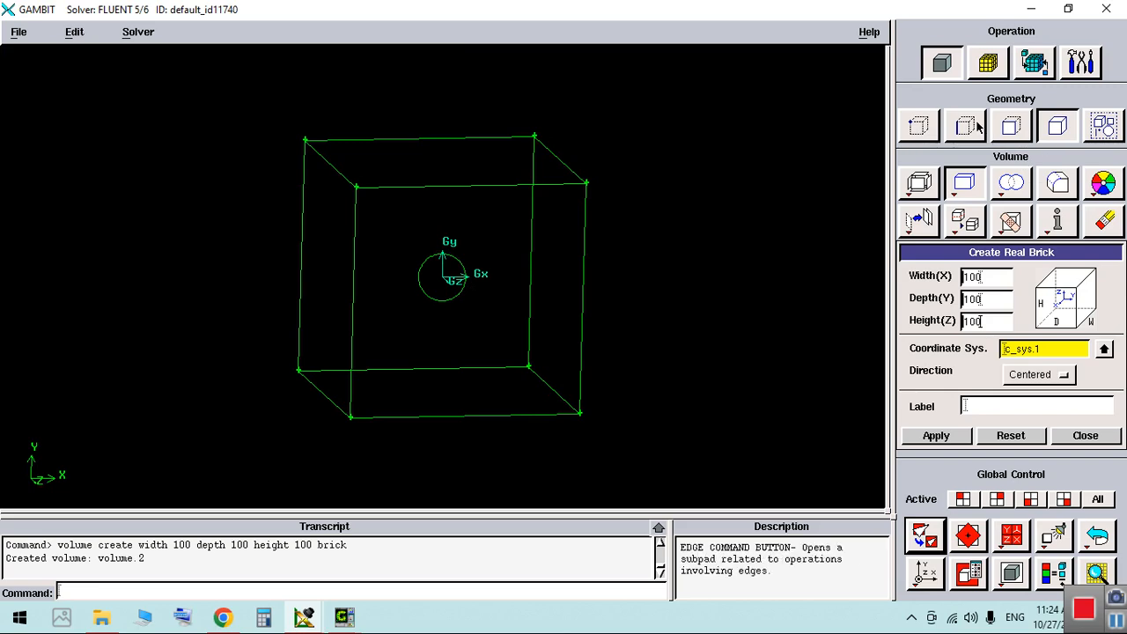
Step: Project the brick's four upper edges onto the sphere's face by closest distance, with Split face enabled
{"action": "left_click", "coordinate": [976, 128]}
{"action": "right_click", "coordinate": [921, 189]}
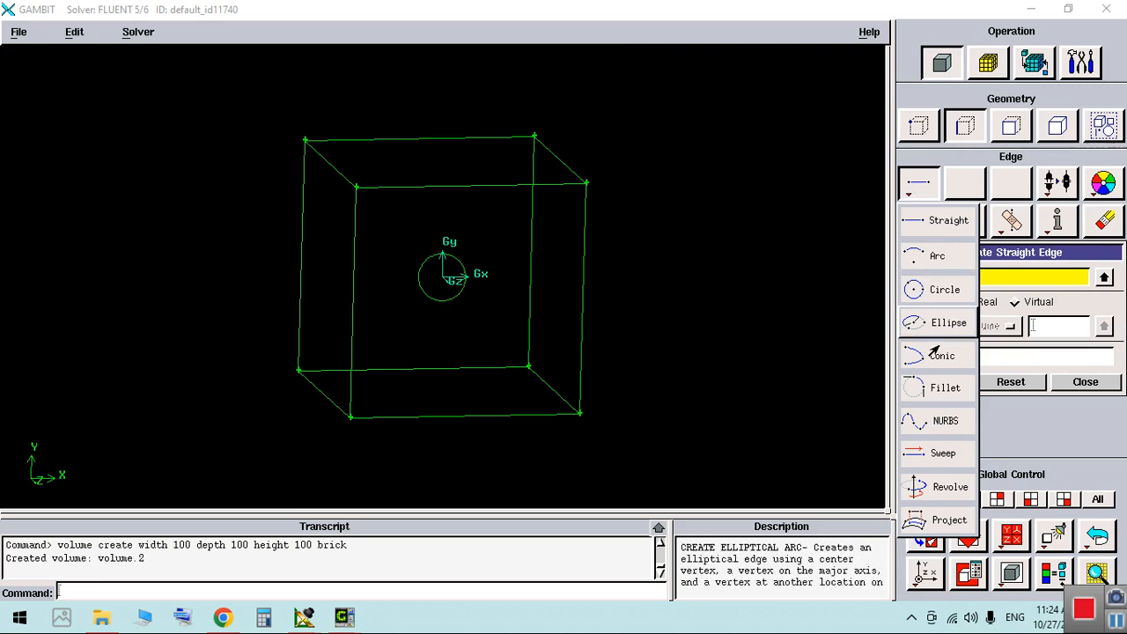
{"action": "left_click", "coordinate": [923, 532]}
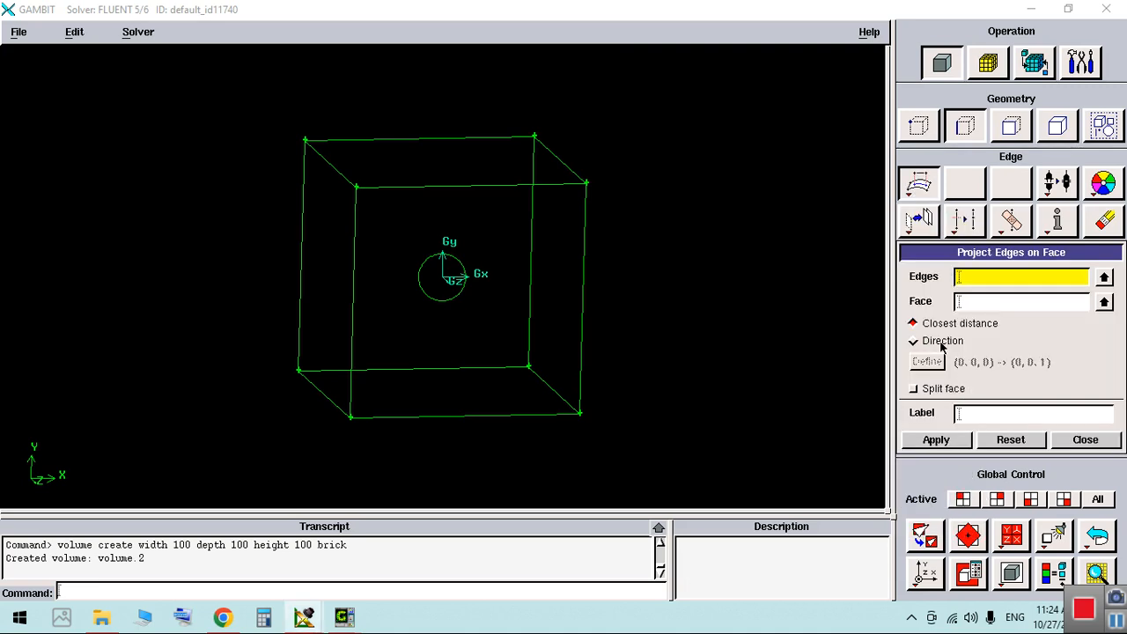
{"action": "left_click", "coordinate": [938, 391]}
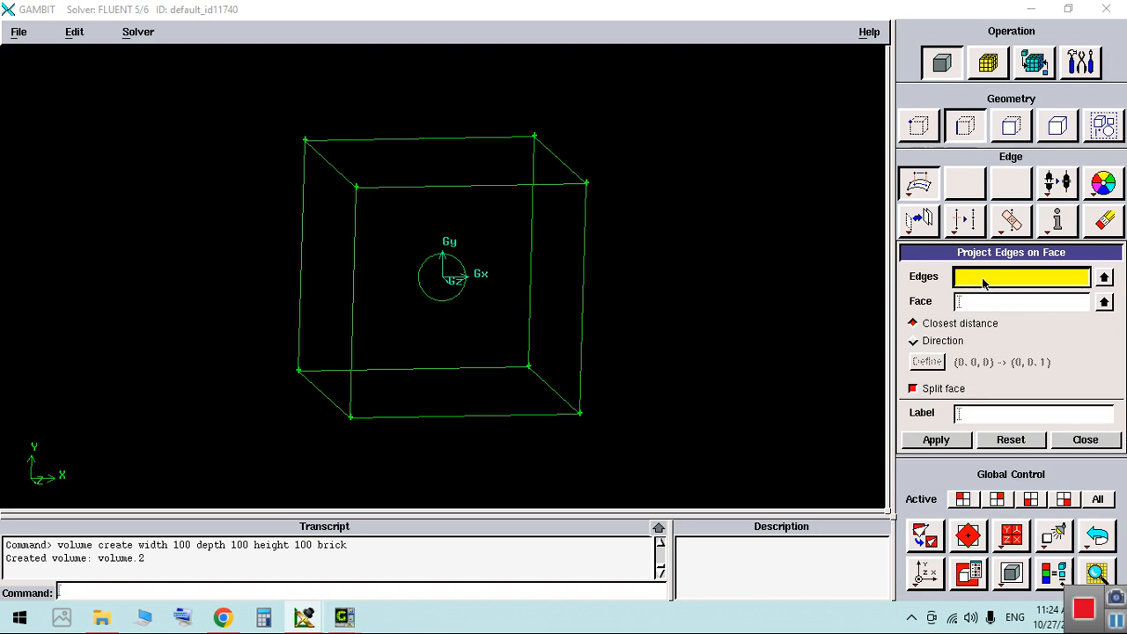
{"action": "left_click", "coordinate": [499, 182], "text": "shift"}
{"action": "left_click", "coordinate": [557, 161], "text": "shift"}
{"action": "left_click", "coordinate": [499, 136], "text": "shift"}
{"action": "left_click", "coordinate": [340, 170], "text": "shift"}
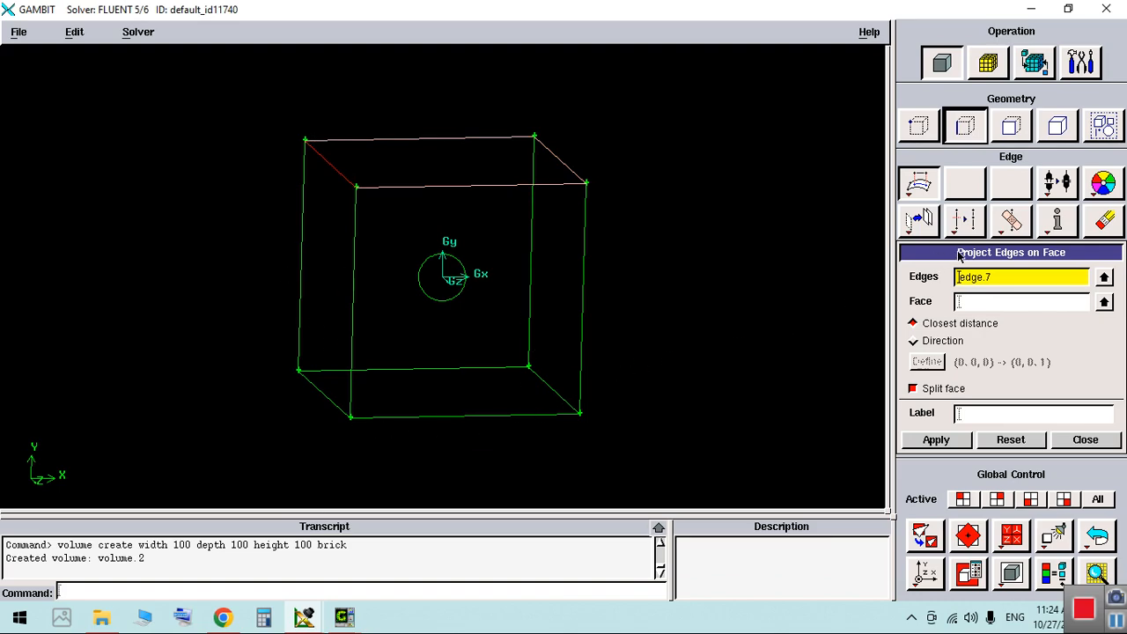
{"action": "left_click", "coordinate": [988, 305]}
{"action": "left_click", "coordinate": [458, 283], "text": "shift"}
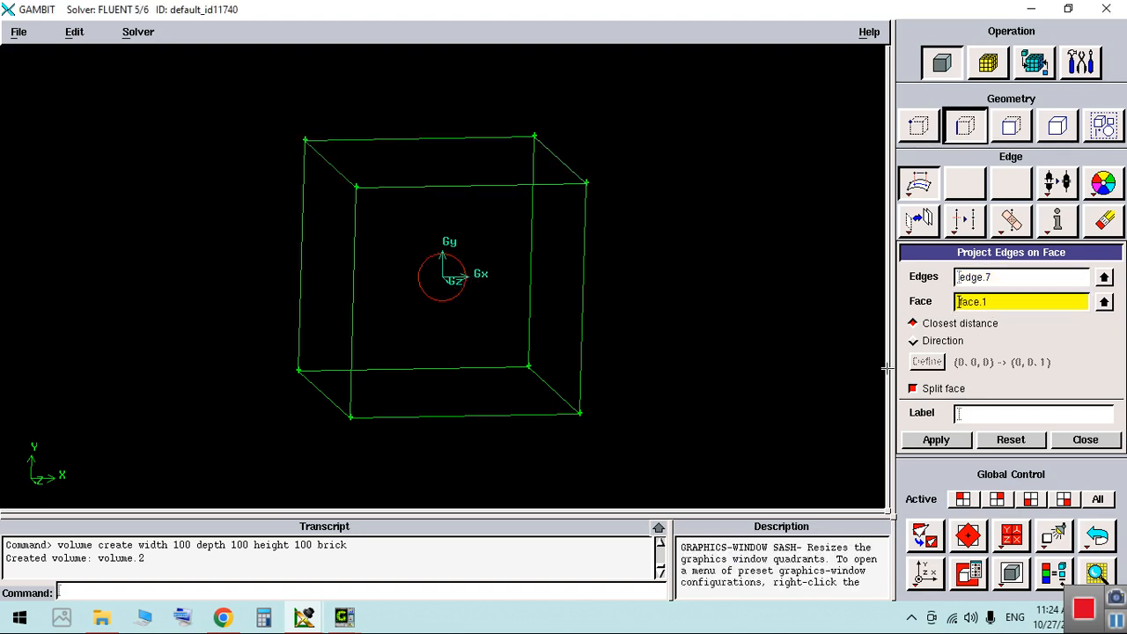
{"action": "left_click", "coordinate": [958, 443]}
Step: Examine the projected edges on the sphere and their position inside the brick from several angles
{"action": "right_click_drag", "start_coordinate": [423, 234], "coordinate": [490, 465]}
{"action": "middle_click_drag", "start_coordinate": [443, 290], "coordinate": [446, 342]}
{"action": "right_click_drag", "start_coordinate": [473, 338], "coordinate": [588, 177]}
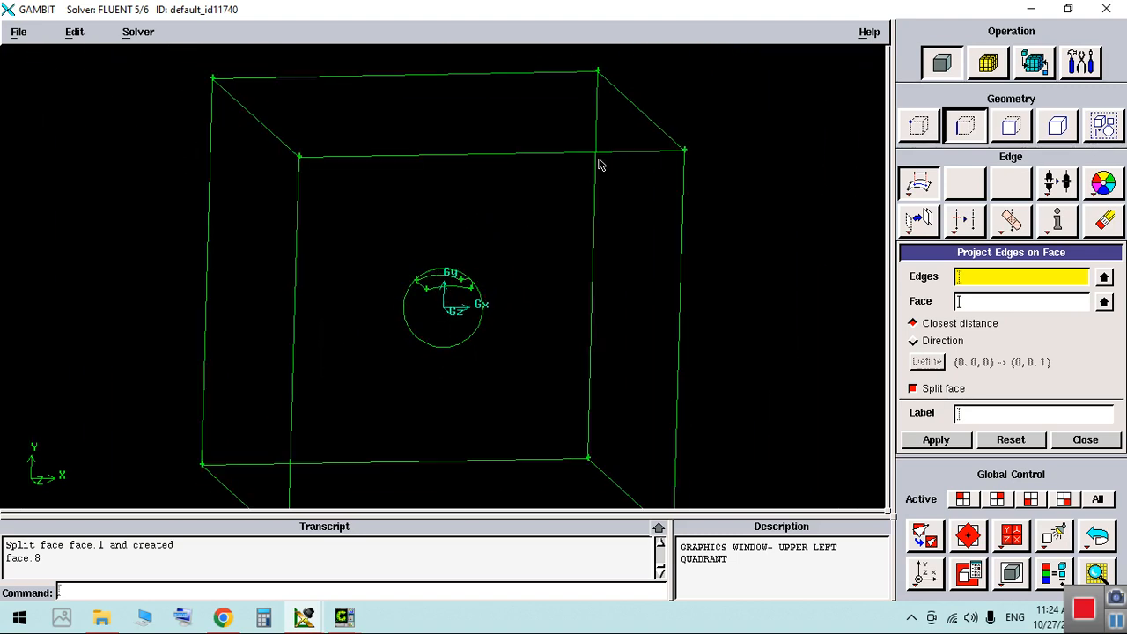
{"action": "right_click_drag", "start_coordinate": [466, 290], "coordinate": [487, 400]}
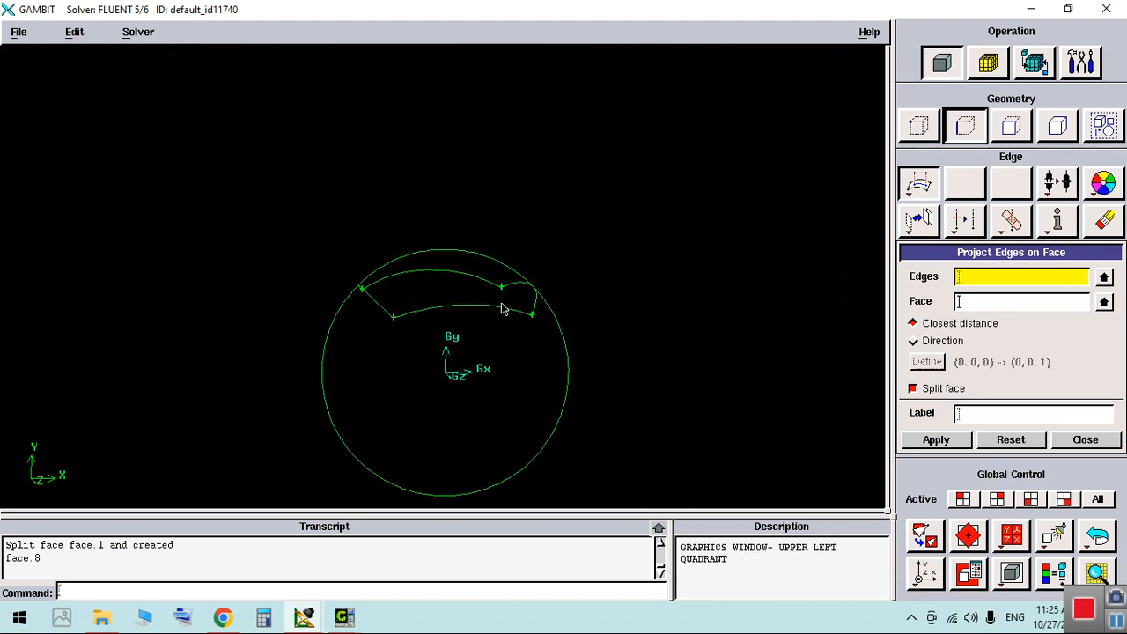
{"action": "left_click", "coordinate": [968, 536]}
{"action": "left_click", "coordinate": [532, 316]}
{"action": "left_click_drag", "start_coordinate": [535, 333], "coordinate": [540, 351]}
{"action": "left_click_drag", "start_coordinate": [514, 313], "coordinate": [531, 338]}
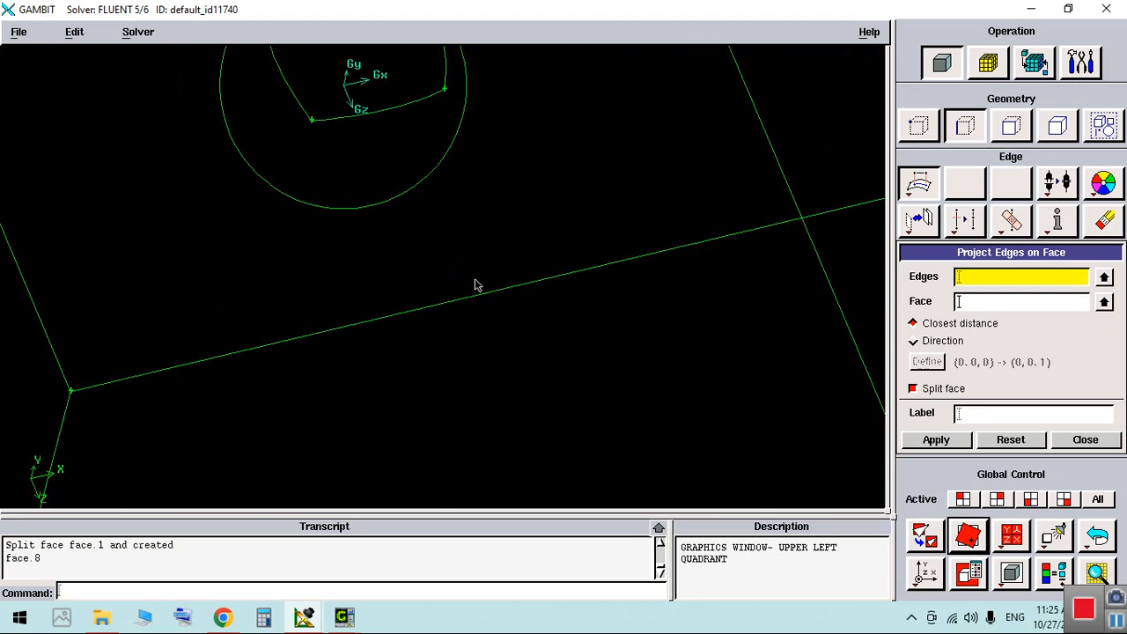
{"action": "left_click_drag", "start_coordinate": [494, 291], "coordinate": [601, 256]}
{"action": "right_click_drag", "start_coordinate": [599, 360], "coordinate": [601, 247]}
{"action": "right_click_drag", "start_coordinate": [599, 402], "coordinate": [602, 266]}
{"action": "middle_click_drag", "start_coordinate": [558, 369], "coordinate": [563, 244]}
{"action": "right_click_drag", "start_coordinate": [564, 244], "coordinate": [546, 313]}
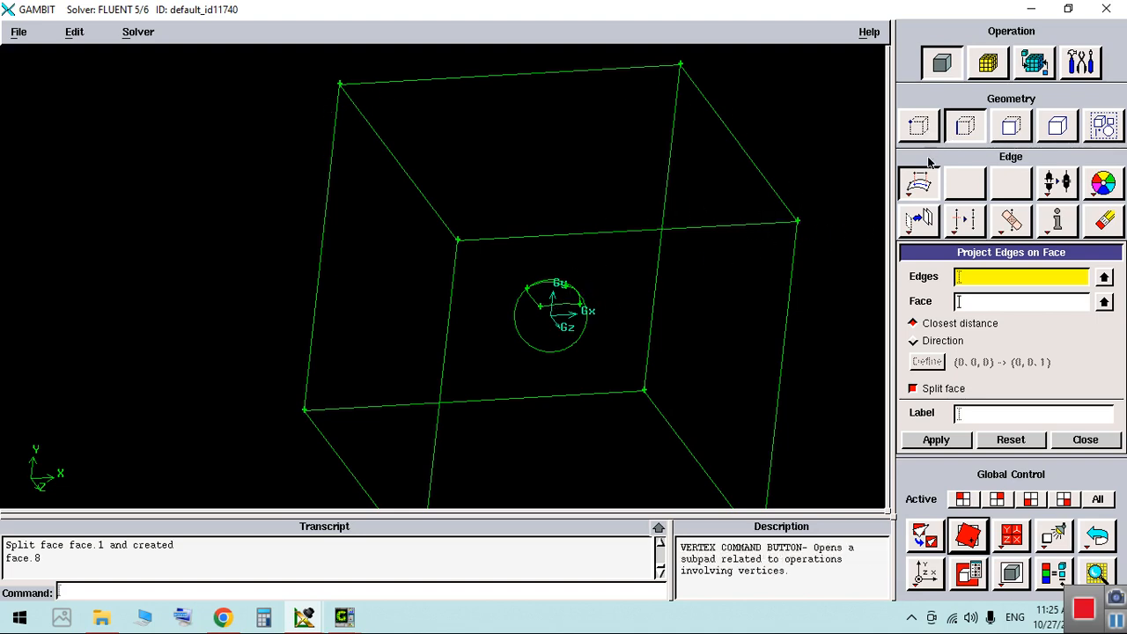
Step: Create real straight edges joining the projected patch's front-right and back-right vertices to the corresponding upper corners of the cube
{"action": "right_click", "coordinate": [919, 182]}
{"action": "left_click", "coordinate": [930, 220]}
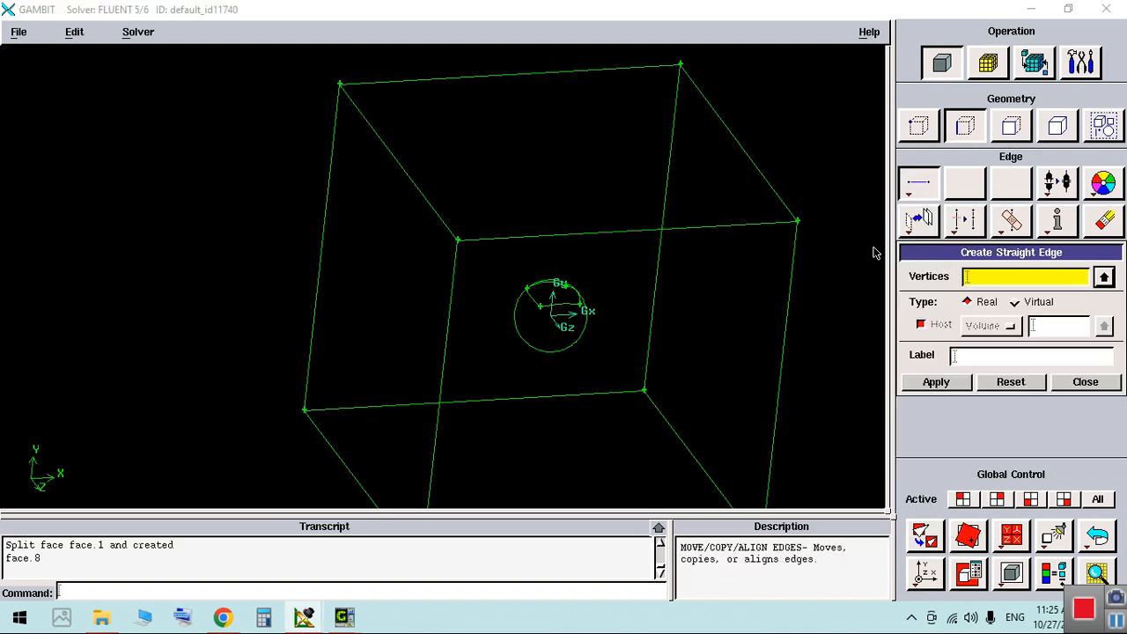
{"action": "left_click", "coordinate": [581, 305], "text": "shift"}
{"action": "left_click", "coordinate": [797, 220], "text": "shift"}
{"action": "middle_click", "coordinate": [717, 268], "text": "shift"}
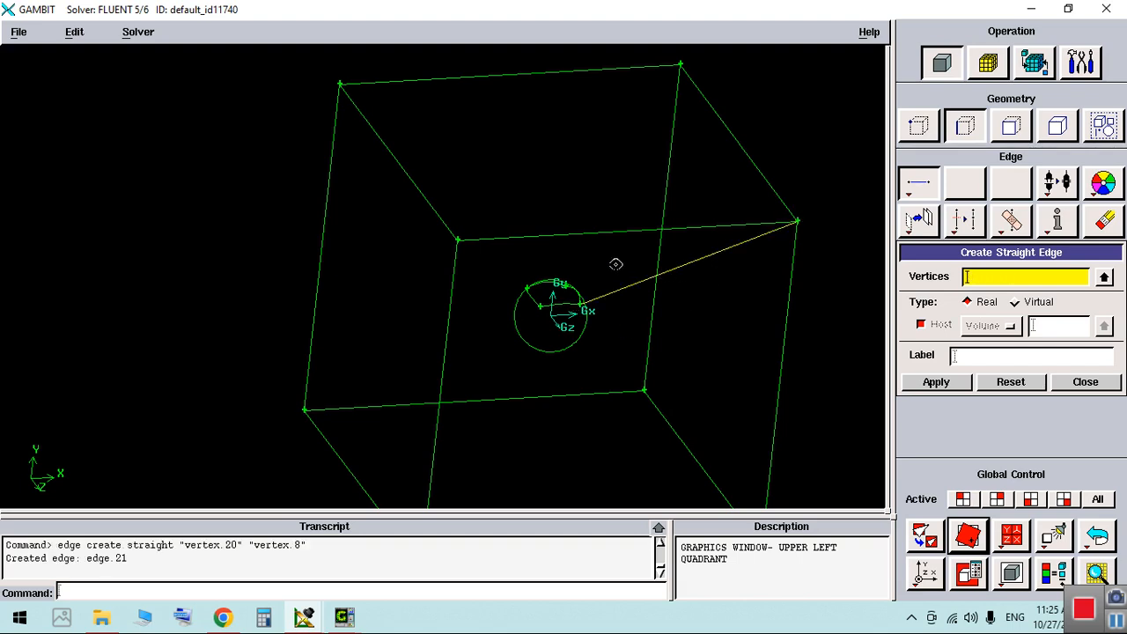
{"action": "left_click", "coordinate": [561, 284], "text": "shift"}
{"action": "left_click", "coordinate": [680, 65], "text": "shift"}
{"action": "middle_click", "coordinate": [517, 270], "text": "shift"}
Step: Create real straight edges joining the patch's back-left and front-left vertices to the corresponding upper corners of the cube
{"action": "left_click", "coordinate": [527, 288], "text": "shift"}
{"action": "left_click", "coordinate": [340, 84], "text": "shift"}
{"action": "middle_click", "coordinate": [411, 148], "text": "shift"}
{"action": "left_click", "coordinate": [538, 308], "text": "shift"}
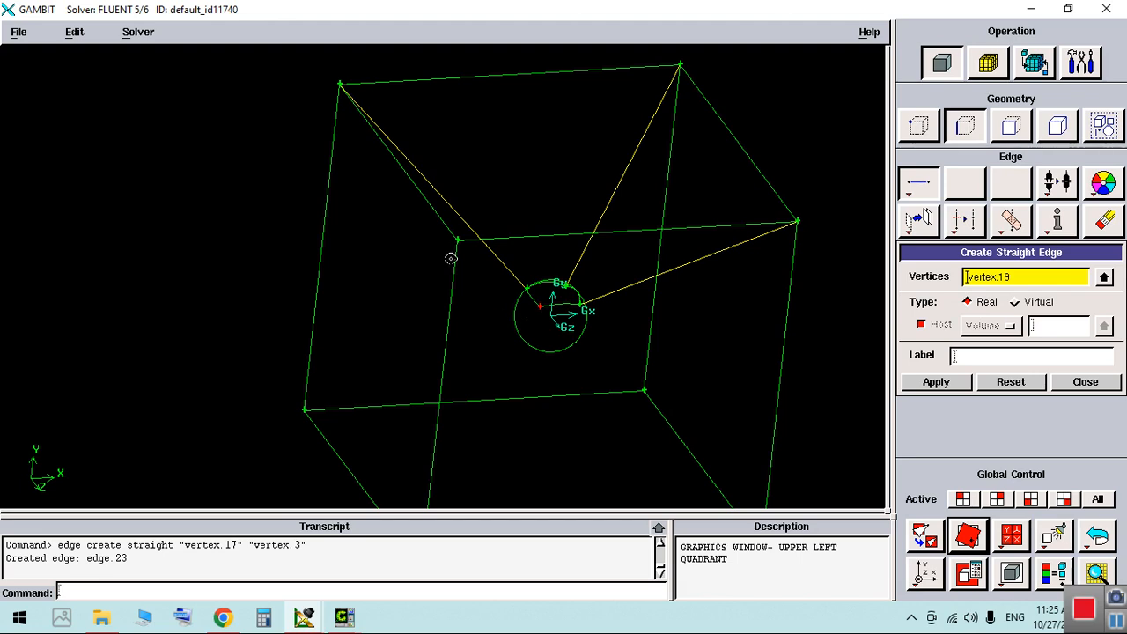
{"action": "left_click", "coordinate": [461, 242], "text": "shift"}
{"action": "middle_click", "coordinate": [481, 303], "text": "shift"}
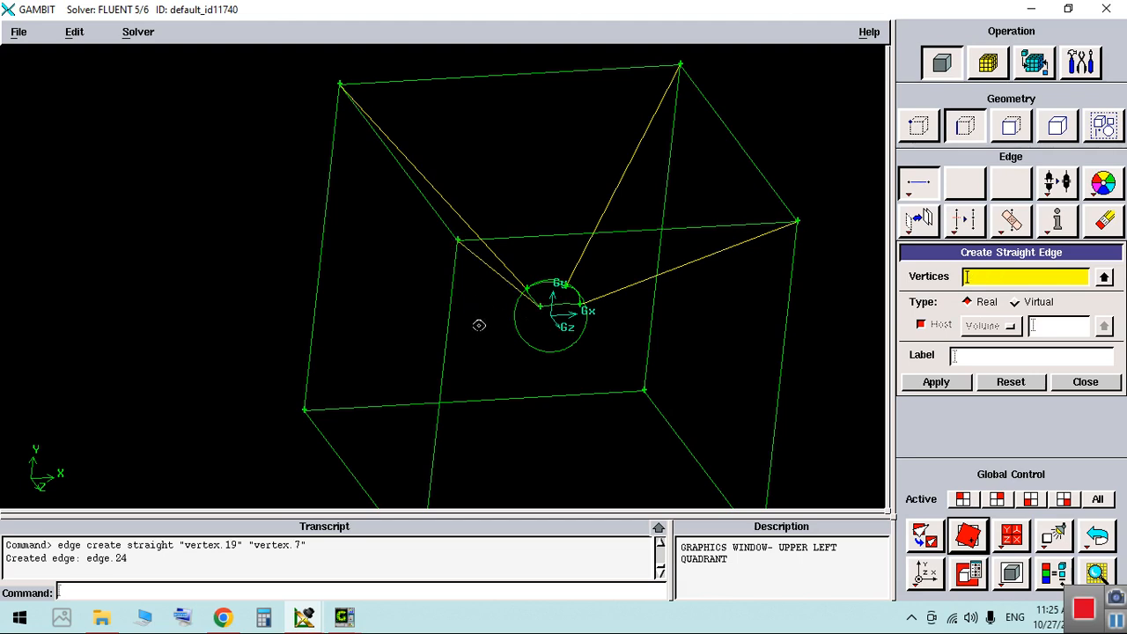
Step: Create a real wireframe face from the two right-hand connecting edges, the cube's upper right edge and its projected arc
{"action": "left_click", "coordinate": [1011, 126]}
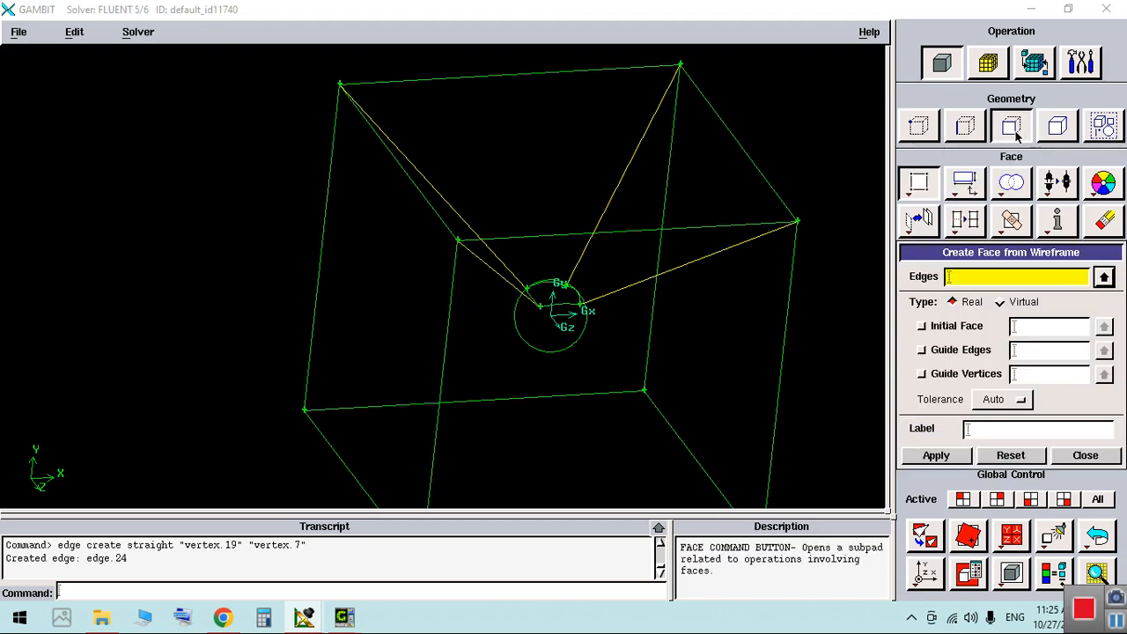
{"action": "left_click", "coordinate": [630, 288], "text": "shift"}
{"action": "left_click", "coordinate": [750, 162], "text": "shift"}
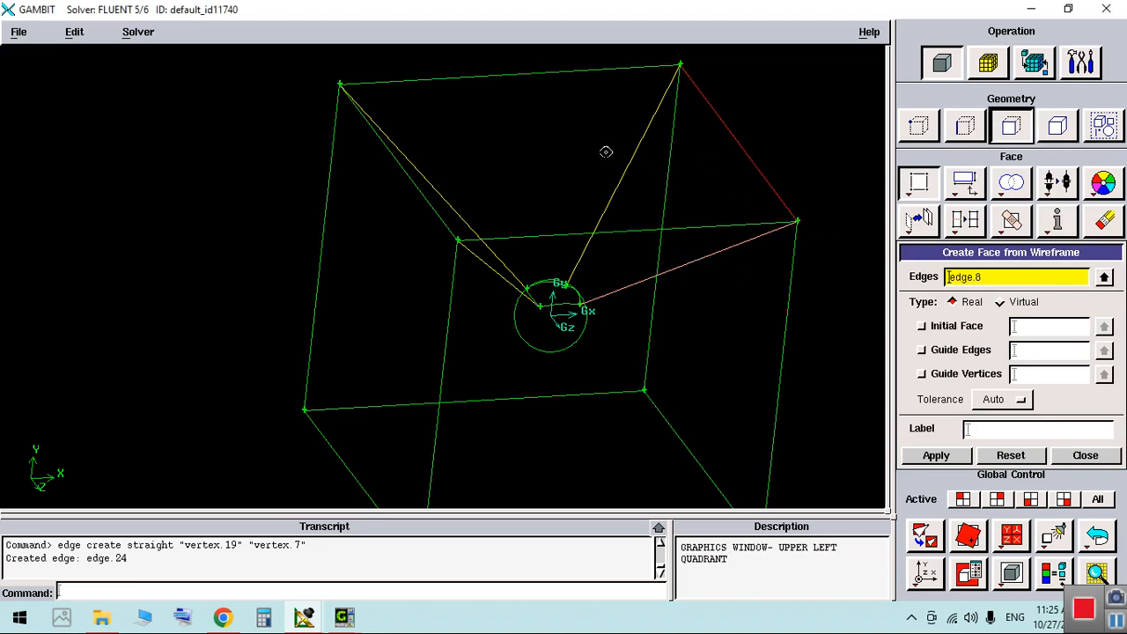
{"action": "left_click", "coordinate": [635, 159], "text": "shift"}
{"action": "left_click", "coordinate": [579, 294], "text": "shift"}
{"action": "left_click_drag", "start_coordinate": [582, 295], "coordinate": [598, 338]}
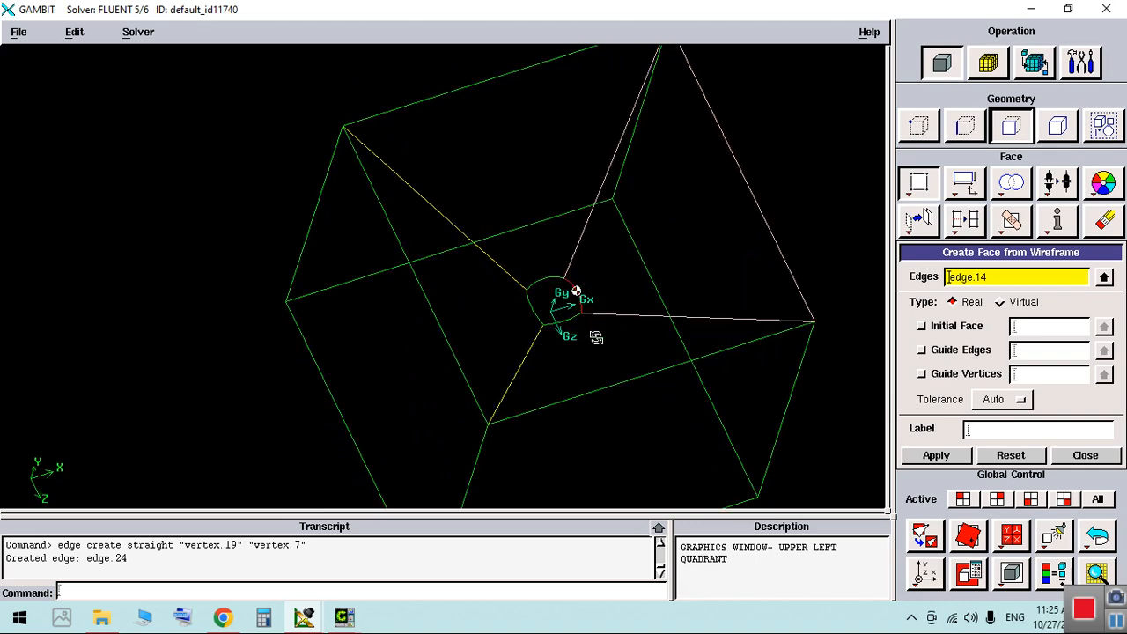
{"action": "middle_click", "coordinate": [690, 241], "text": "shift"}
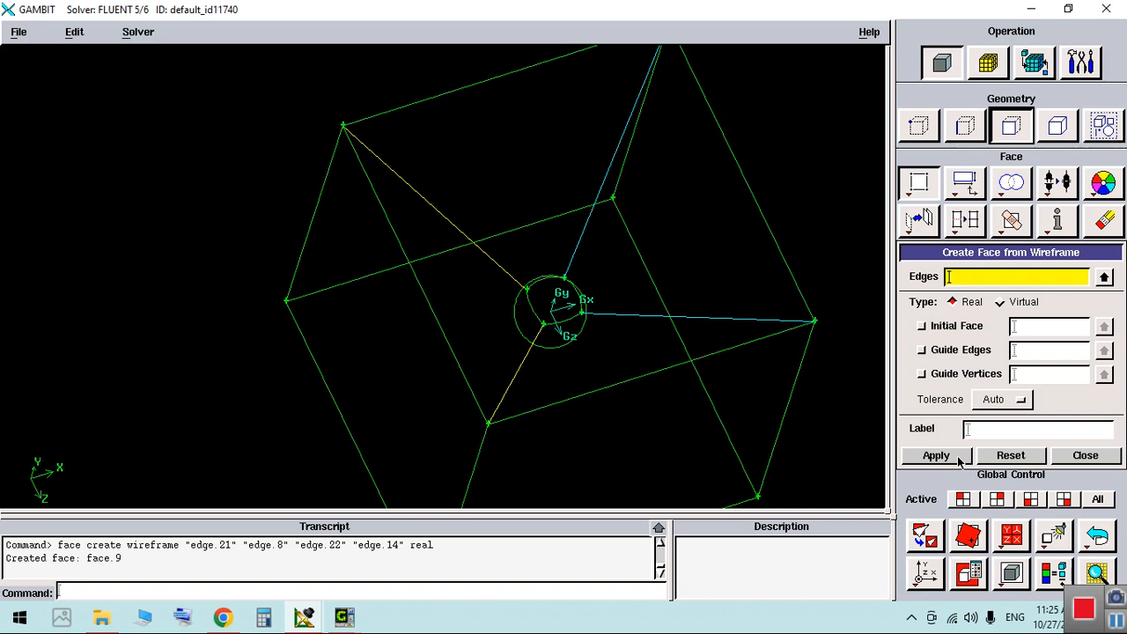
Step: Create two more real wireframe faces, linking the cube's upper back and upper left edges to their projected arcs
{"action": "left_click", "coordinate": [581, 235], "text": "shift"}
{"action": "left_click", "coordinate": [525, 71], "text": "shift"}
{"action": "left_click", "coordinate": [543, 285], "text": "shift"}
{"action": "middle_click", "coordinate": [533, 209], "text": "shift"}
{"action": "left_click", "coordinate": [451, 223], "text": "shift"}
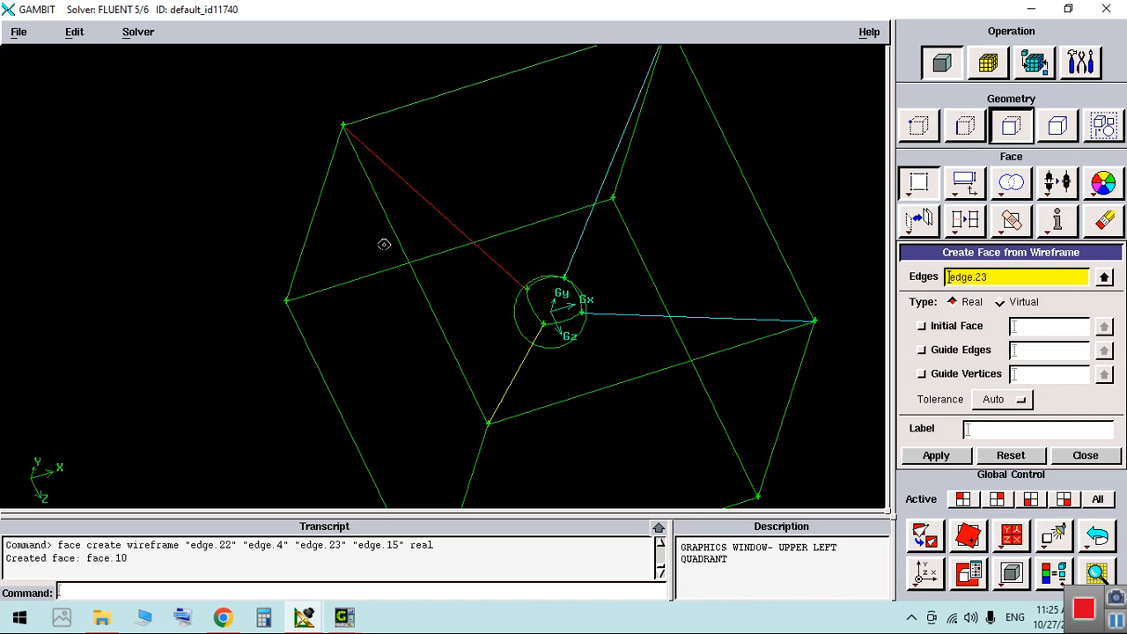
{"action": "left_click", "coordinate": [402, 240], "text": "shift"}
{"action": "left_click", "coordinate": [505, 387], "text": "shift"}
{"action": "left_click", "coordinate": [530, 264], "text": "shift"}
{"action": "middle_click", "coordinate": [532, 254], "text": "shift"}
Step: Create the fourth real wireframe face between the cube's upper front edge, its projected arc and the two front connecting edges
{"action": "left_click", "coordinate": [525, 362], "text": "shift"}
{"action": "left_click", "coordinate": [578, 395], "text": "shift"}
{"action": "left_click", "coordinate": [695, 318], "text": "shift"}
{"action": "left_click", "coordinate": [572, 323], "text": "shift"}
{"action": "middle_click", "coordinate": [651, 275], "text": "shift"}
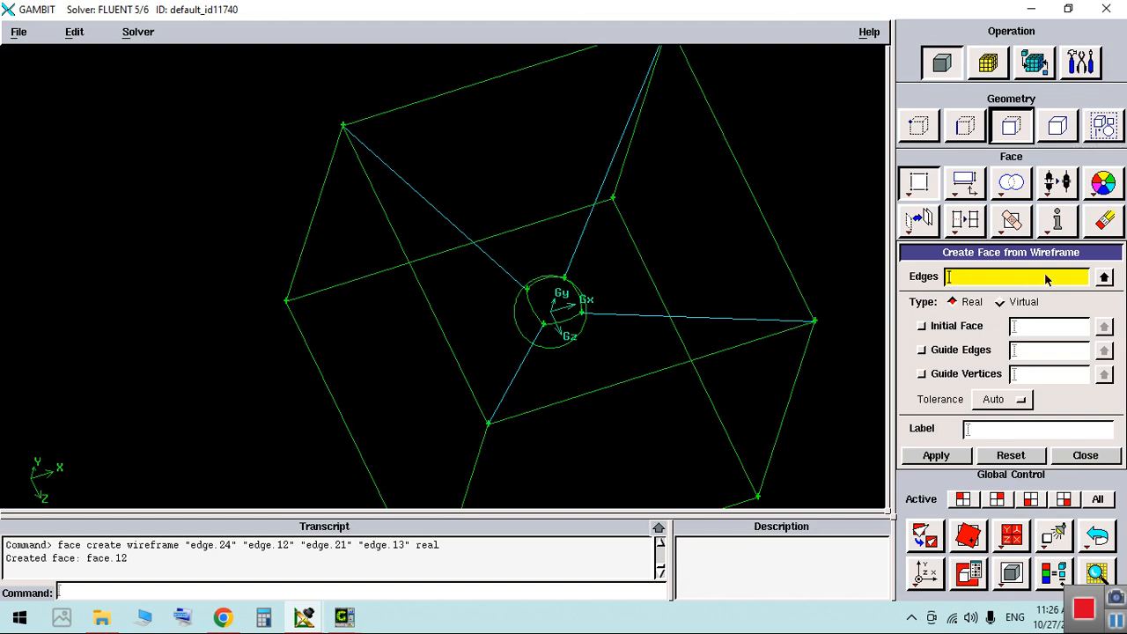
Step: Stitch the four wireframe faces, the spherical patch and the cube's top face into a single real volume
{"action": "left_click", "coordinate": [1060, 131]}
{"action": "left_click", "coordinate": [919, 182]}
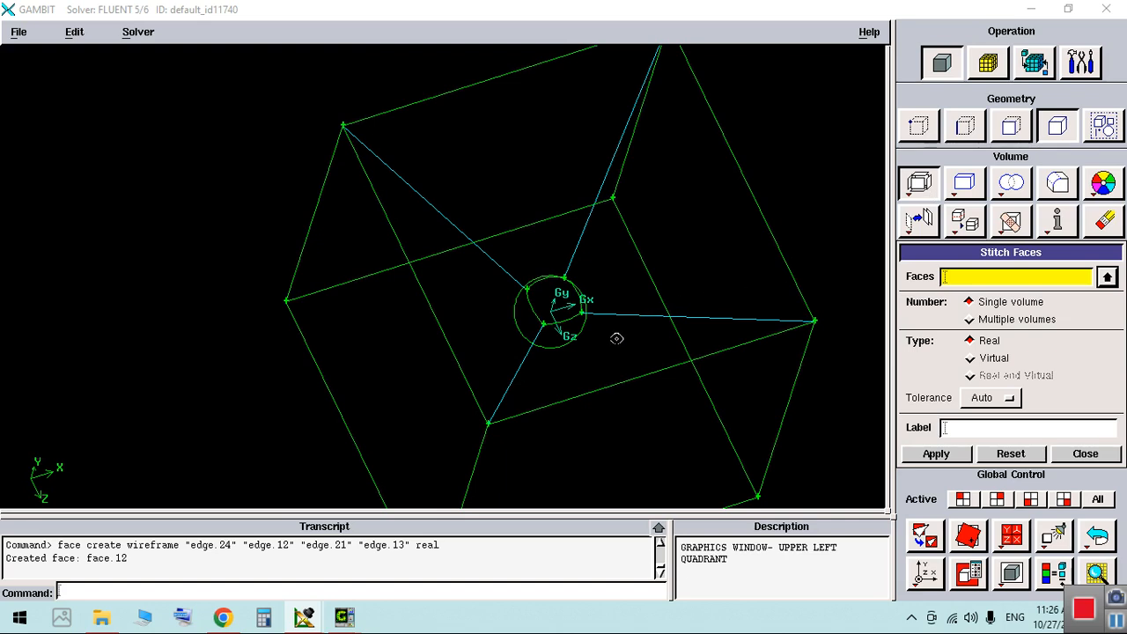
{"action": "left_click", "coordinate": [706, 317], "text": "shift"}
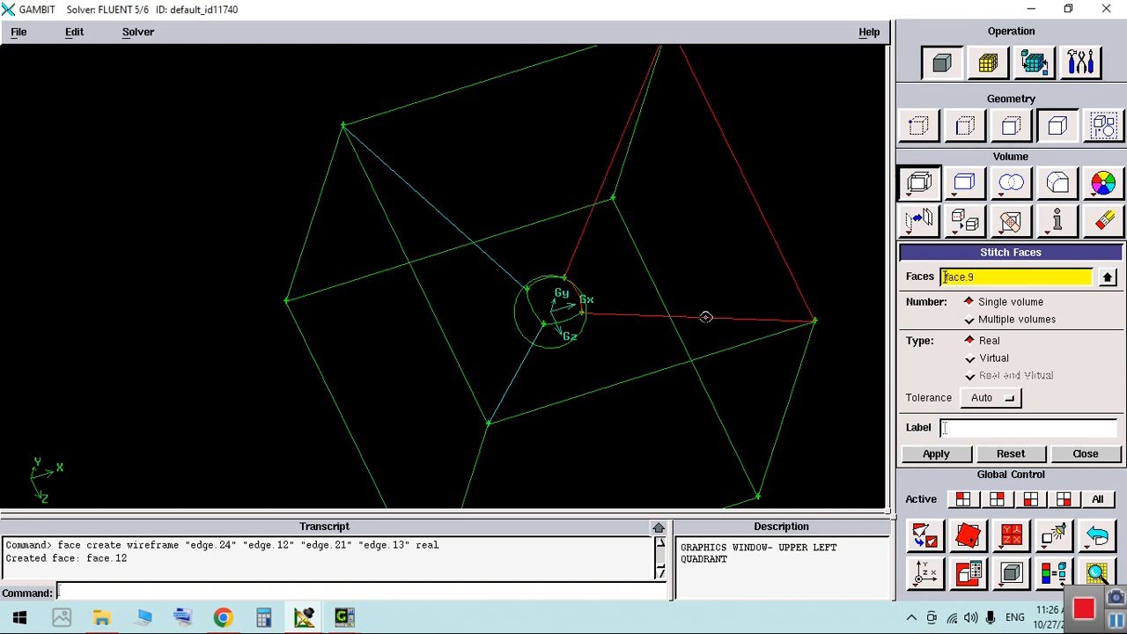
{"action": "left_click", "coordinate": [614, 159], "text": "shift"}
{"action": "left_click", "coordinate": [523, 377], "text": "shift"}
{"action": "middle_click", "coordinate": [523, 380], "text": "shift"}
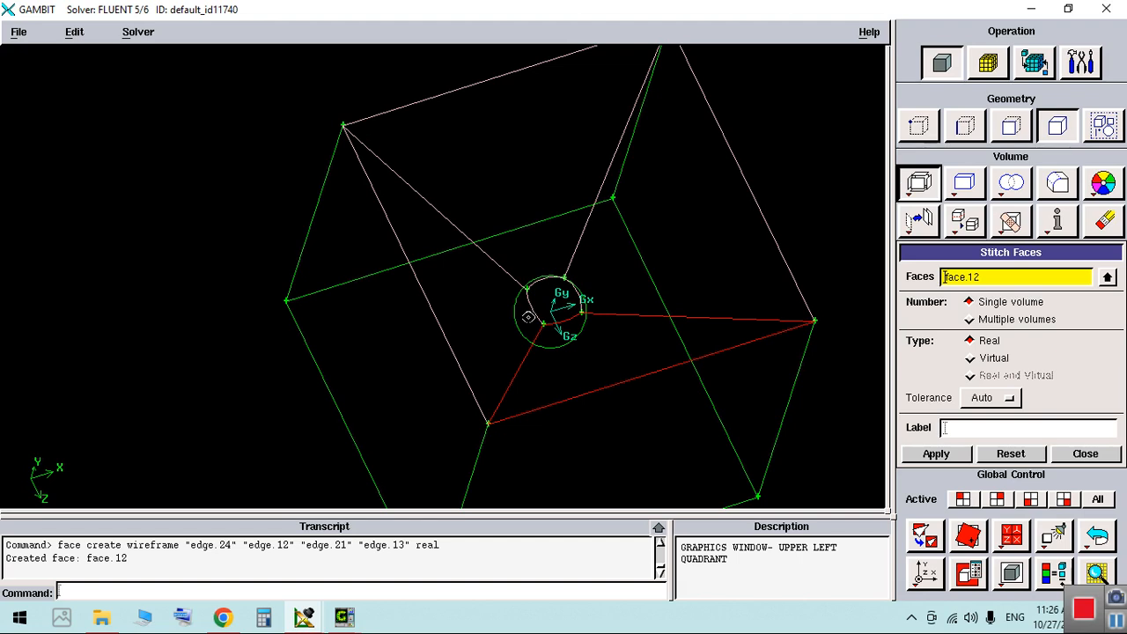
{"action": "middle_click", "coordinate": [539, 304], "text": "shift"}
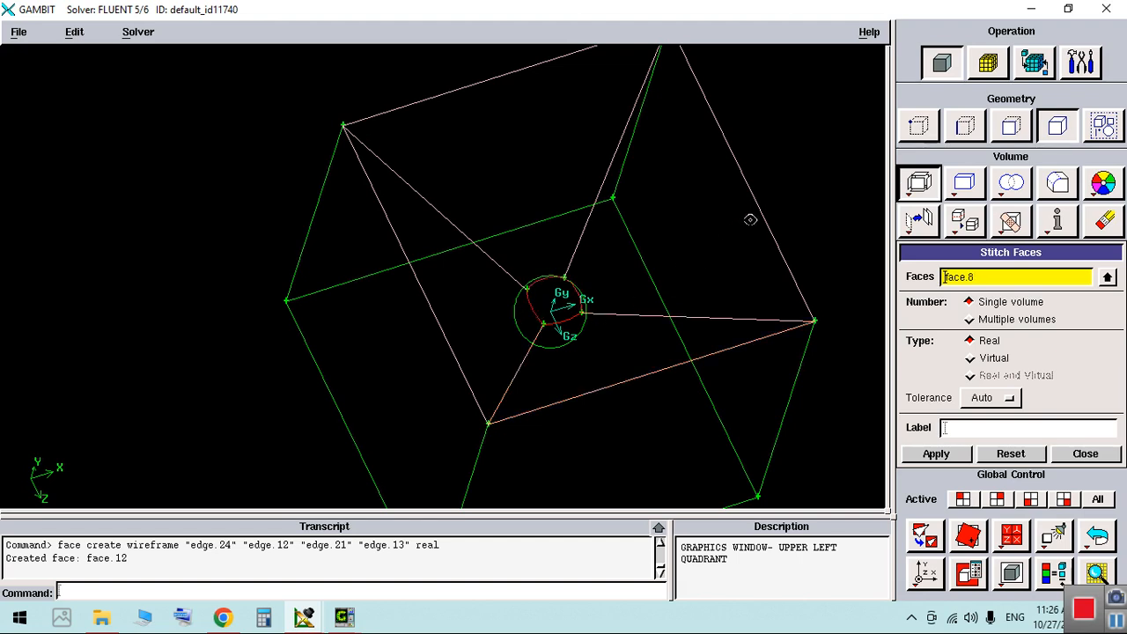
{"action": "middle_click", "coordinate": [764, 210], "text": "shift"}
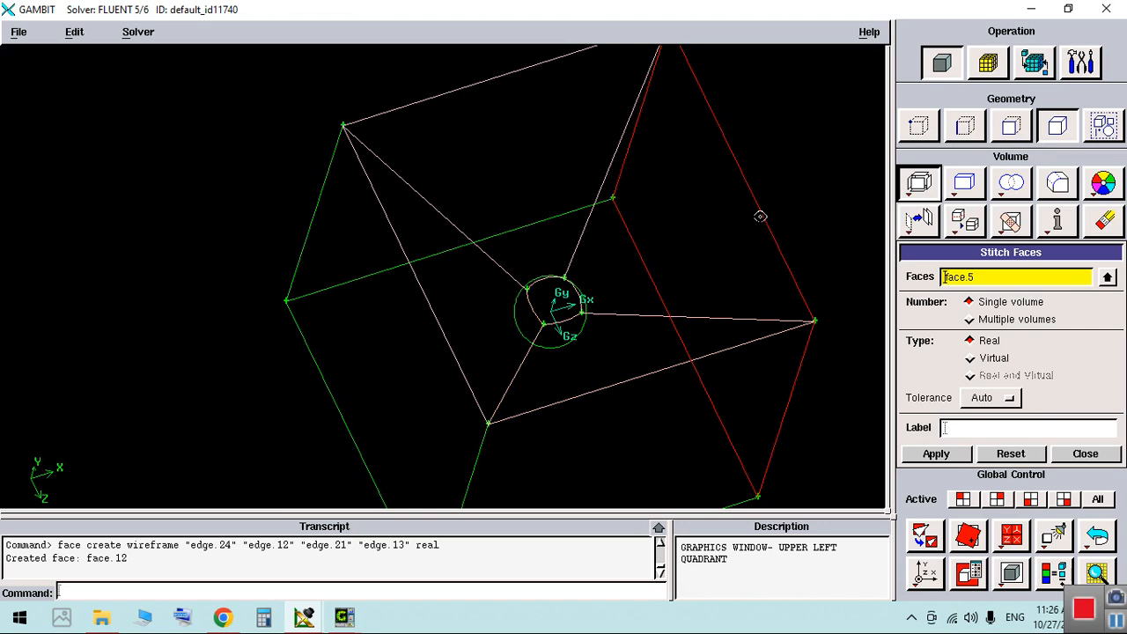
{"action": "middle_click", "coordinate": [762, 215], "text": "shift"}
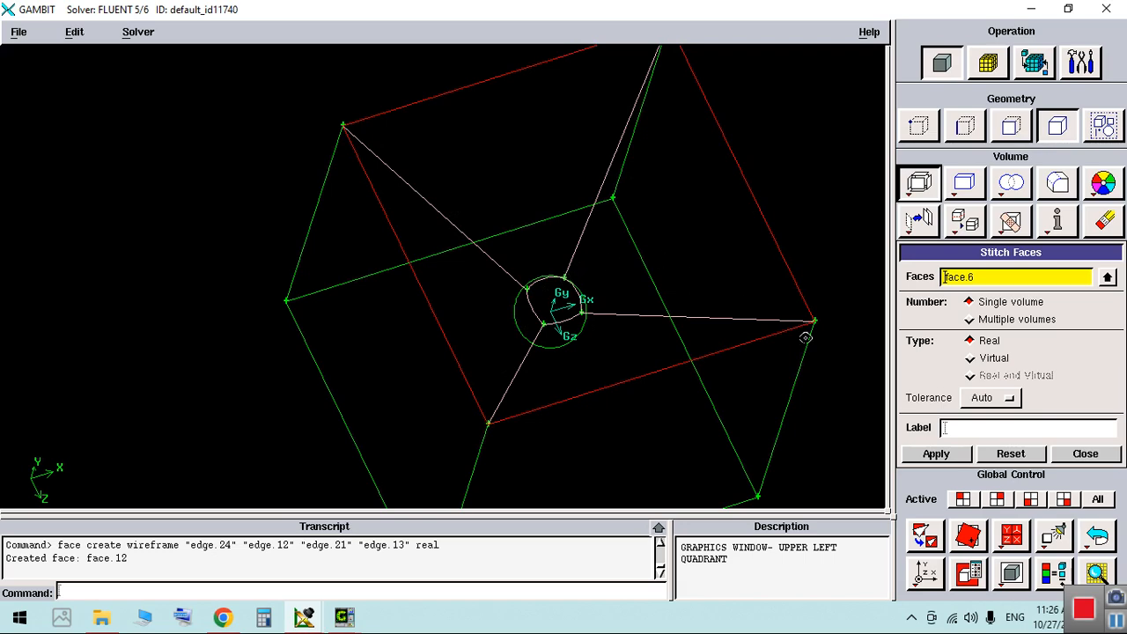
{"action": "left_click", "coordinate": [925, 455]}
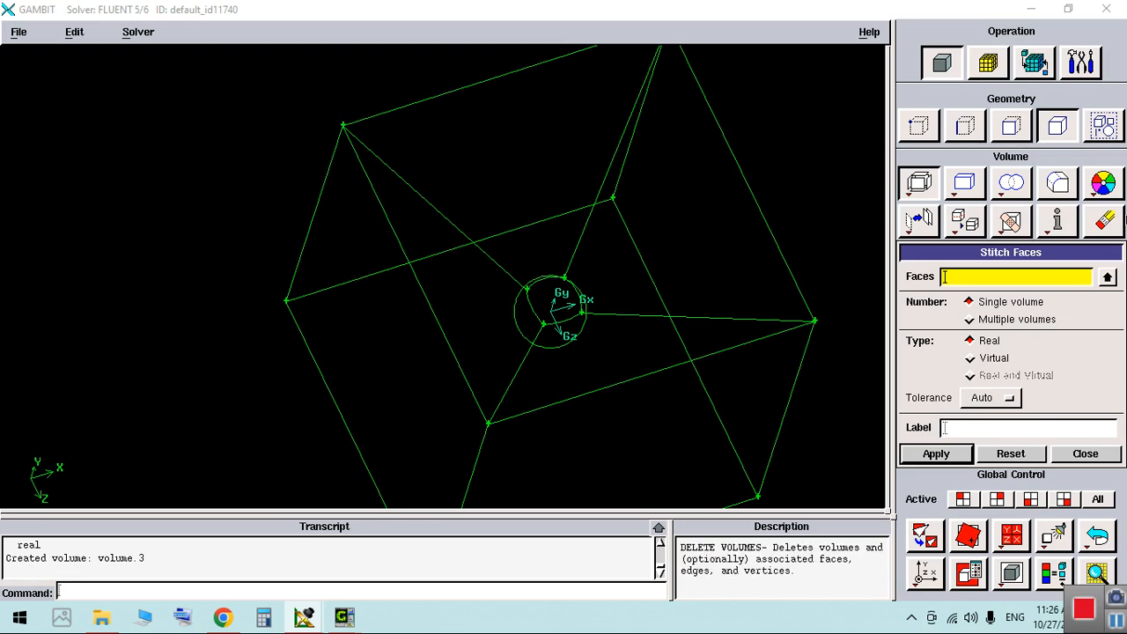
Step: Delete the original brick and sphere volumes together with their lower geometry
{"action": "left_click", "coordinate": [1107, 222]}
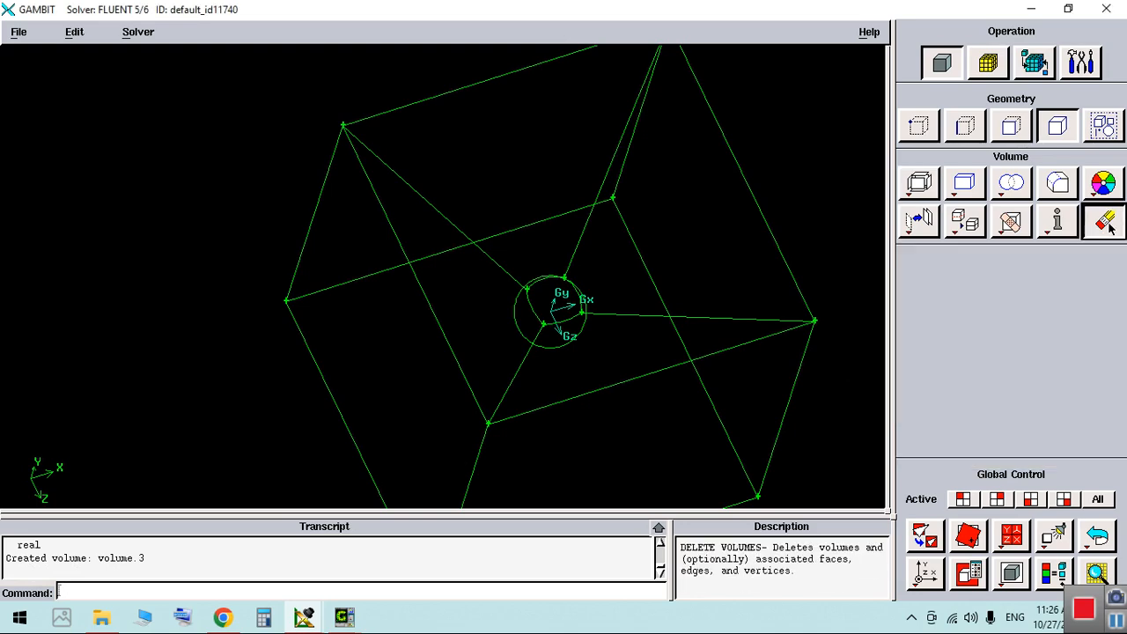
{"action": "left_click", "coordinate": [769, 461], "text": "shift"}
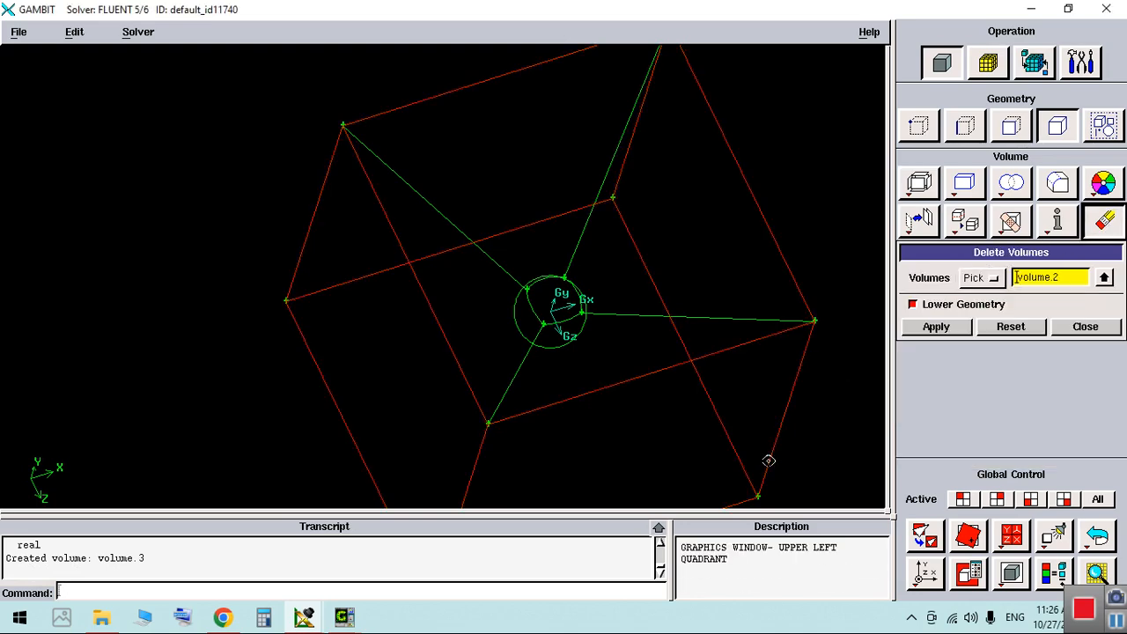
{"action": "middle_click", "coordinate": [688, 451], "text": "shift"}
{"action": "left_click", "coordinate": [566, 351], "text": "shift"}
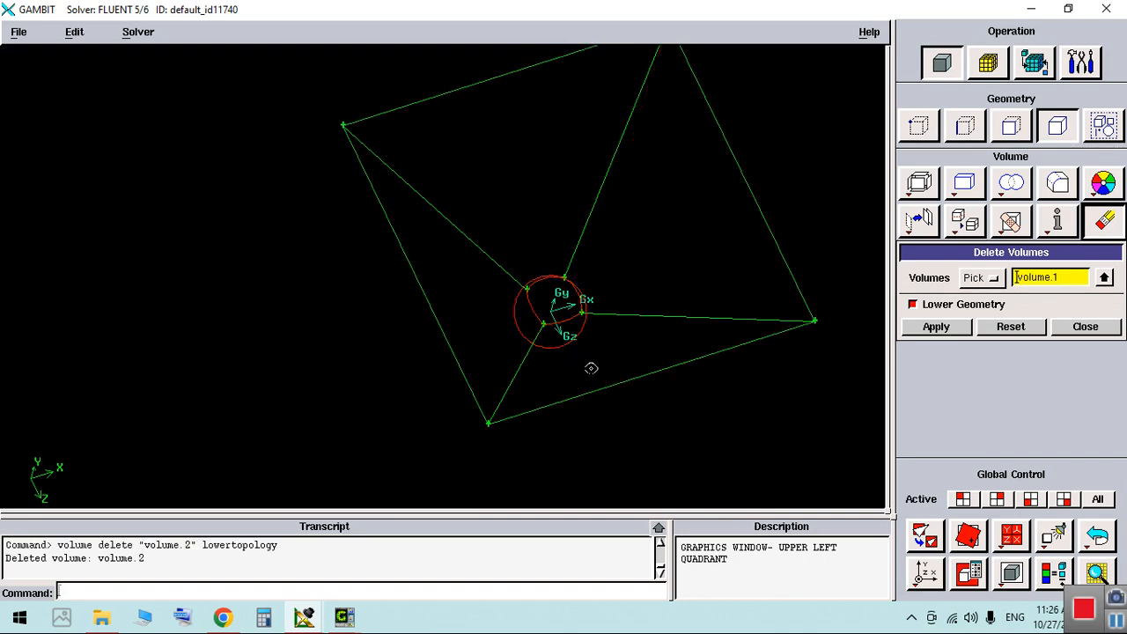
{"action": "middle_click", "coordinate": [602, 360], "text": "shift"}
{"action": "mouse_move", "coordinate": [608, 423]}
{"action": "left_mouse_down"}
{"action": "mouse_move", "coordinate": [576, 398]}
{"action": "mouse_move", "coordinate": [569, 325]}
{"action": "mouse_move", "coordinate": [523, 290]}
{"action": "mouse_move", "coordinate": [527, 261]}
{"action": "mouse_move", "coordinate": [538, 401]}
{"action": "mouse_move", "coordinate": [495, 408]}
{"action": "mouse_move", "coordinate": [496, 398]}
{"action": "mouse_move", "coordinate": [378, 383]}
{"action": "mouse_move", "coordinate": [513, 432]}
{"action": "mouse_move", "coordinate": [473, 455]}
{"action": "left_mouse_up"}
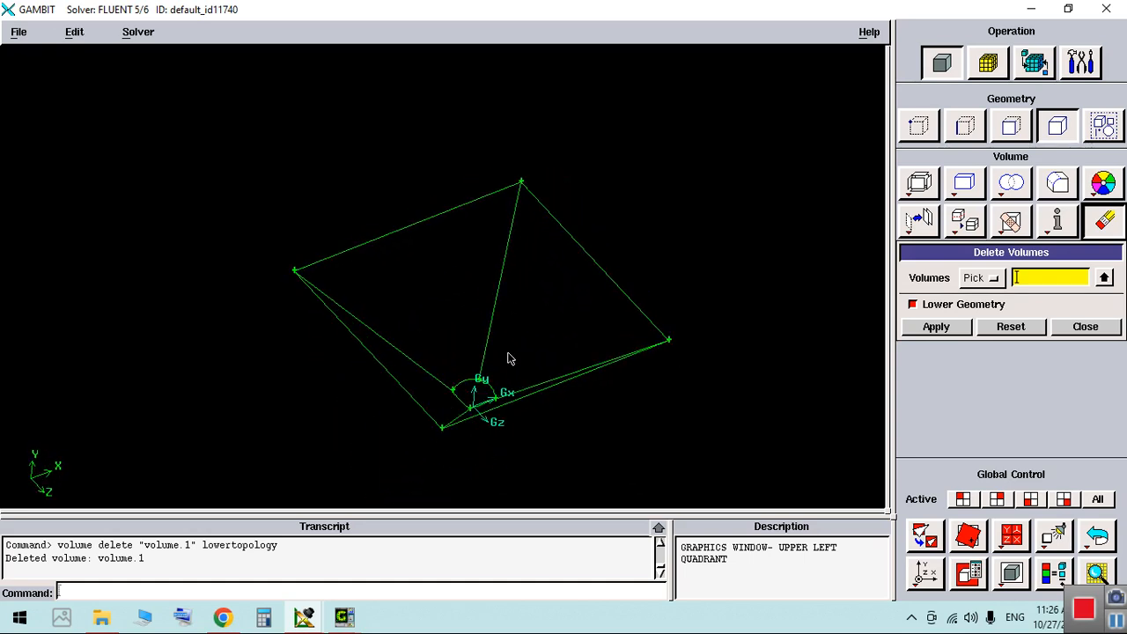
{"action": "middle_click_drag", "start_coordinate": [508, 358], "coordinate": [611, 304]}
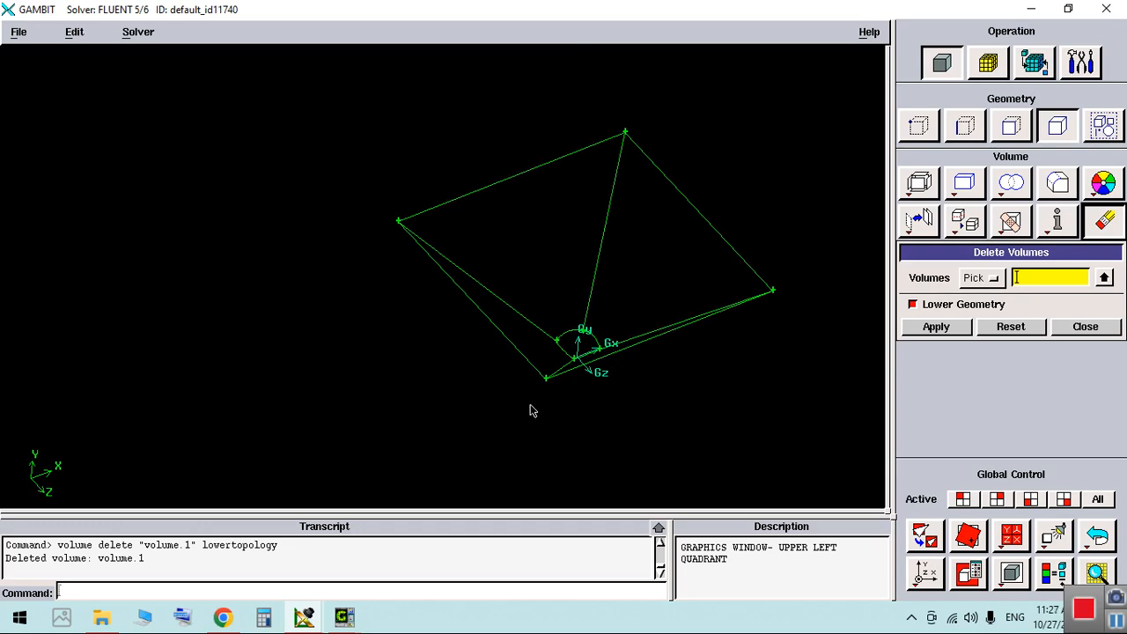
{"action": "middle_click_drag", "start_coordinate": [596, 355], "coordinate": [535, 312]}
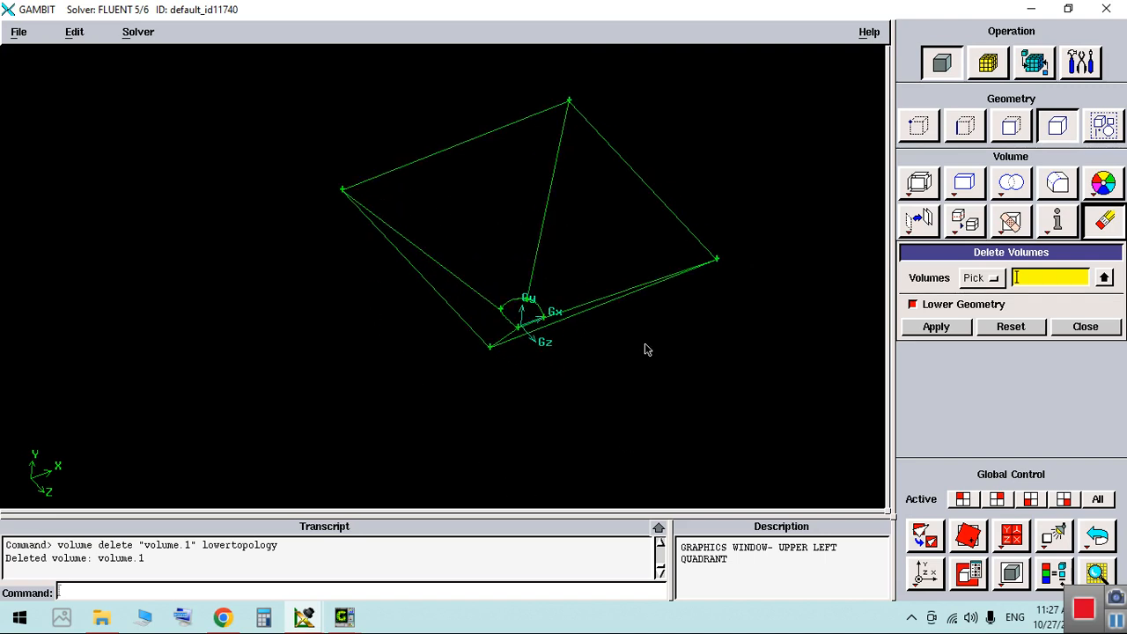
{"action": "left_click_drag", "start_coordinate": [582, 322], "coordinate": [579, 320]}
{"action": "middle_click_drag", "start_coordinate": [576, 302], "coordinate": [622, 352]}
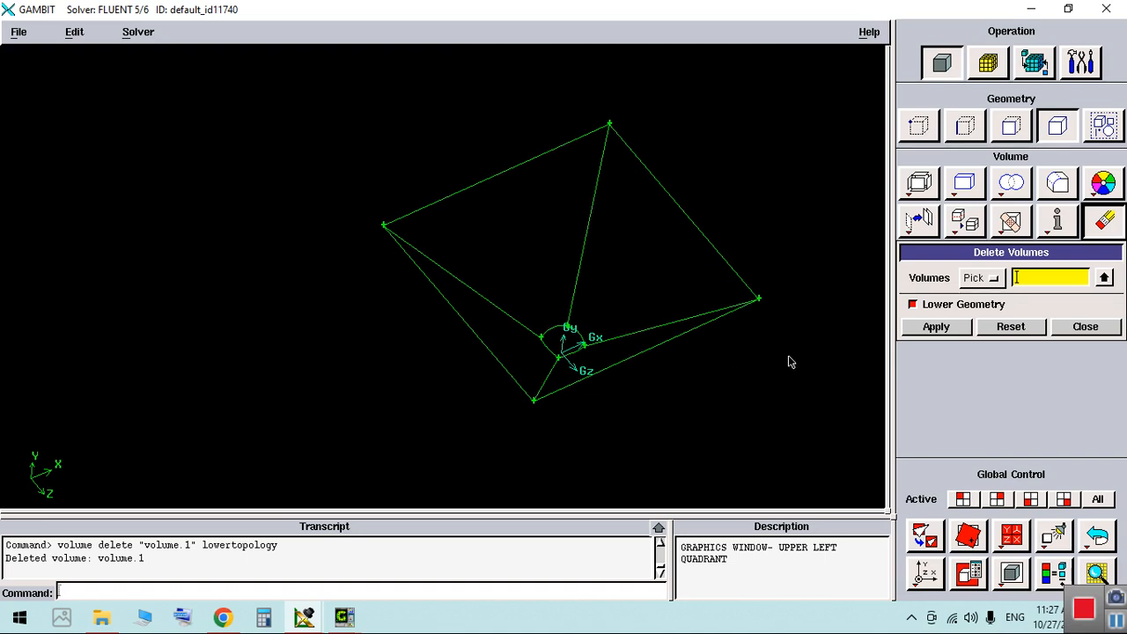
Step: Define a uniform boundary layer with a first row of 0.3, a growth factor of 1 and 10 rows
{"action": "left_click", "coordinate": [992, 67]}
{"action": "left_click", "coordinate": [918, 126]}
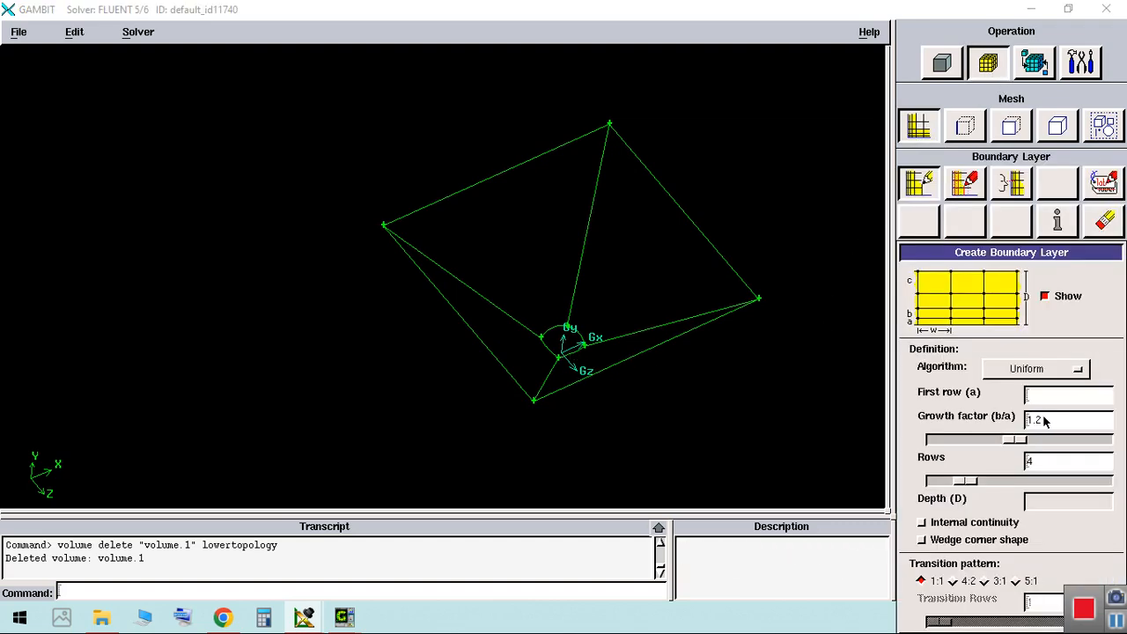
{"action": "left_click", "coordinate": [1048, 398]}
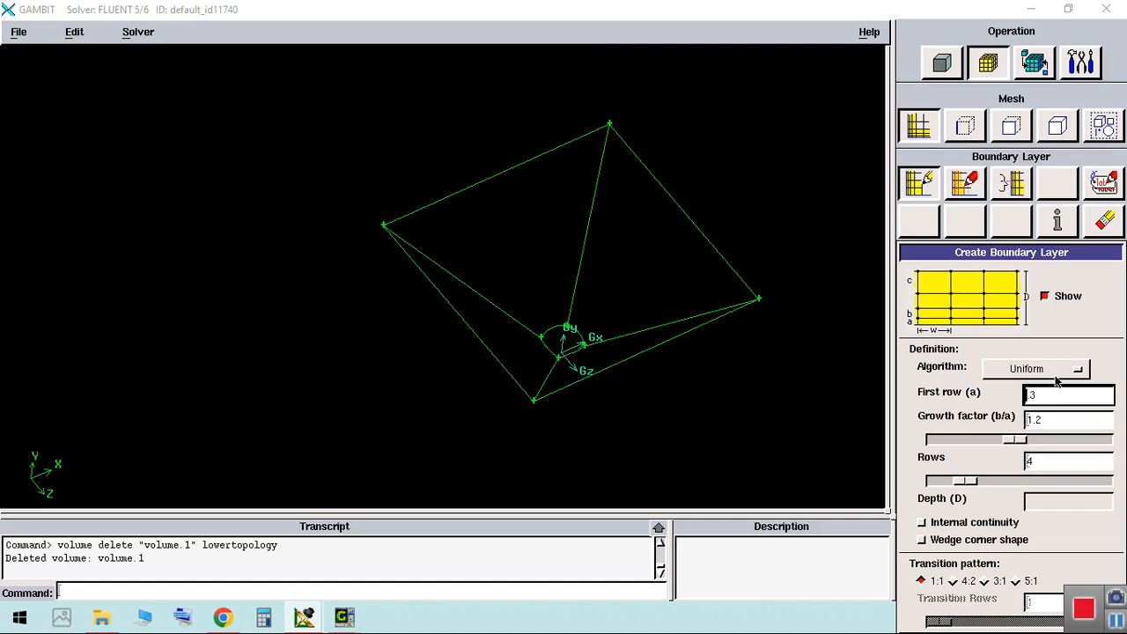
{"action": "type", "text": "0.3"}
{"action": "left_click", "coordinate": [1057, 421]}
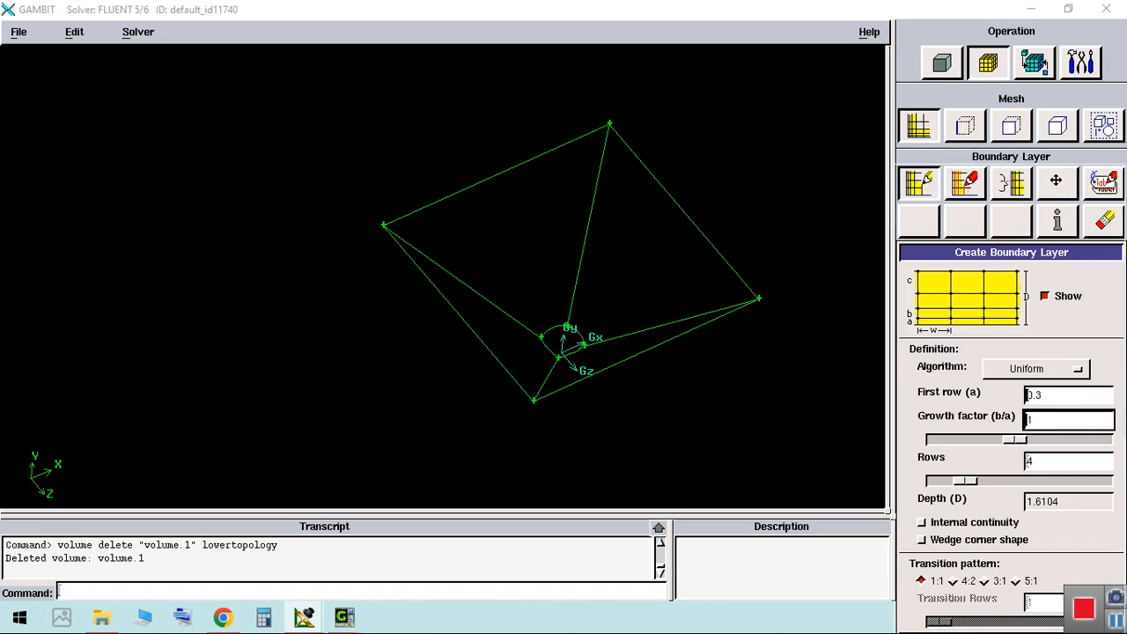
{"action": "scroll", "coordinate": [1056, 181], "scroll_direction": "down", "scroll_amount": 2}
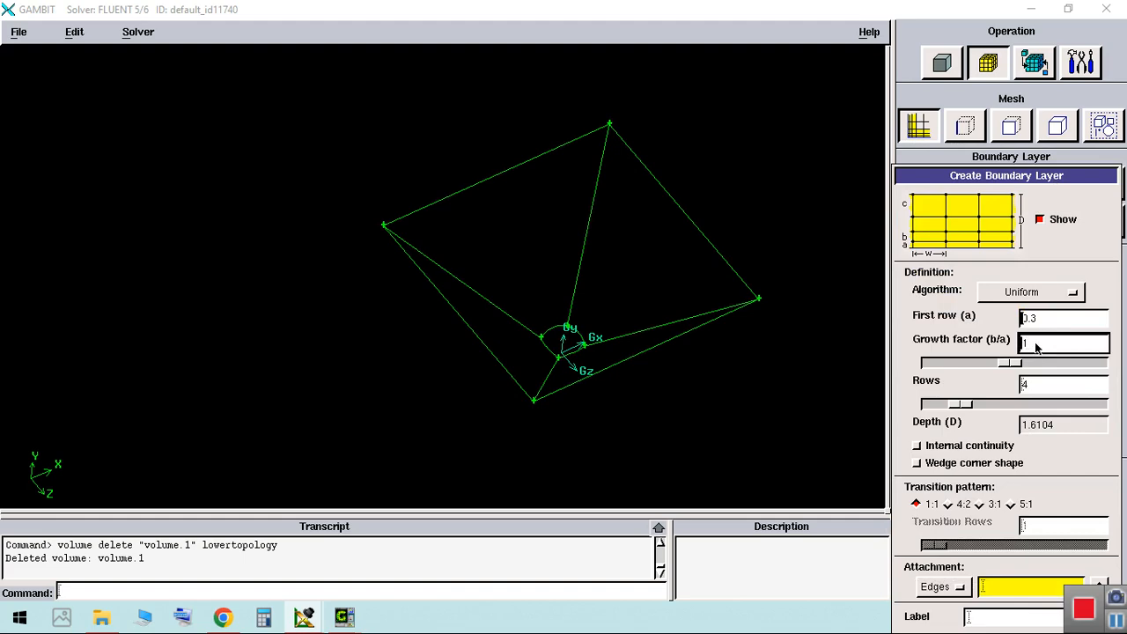
{"action": "left_click", "coordinate": [1035, 387]}
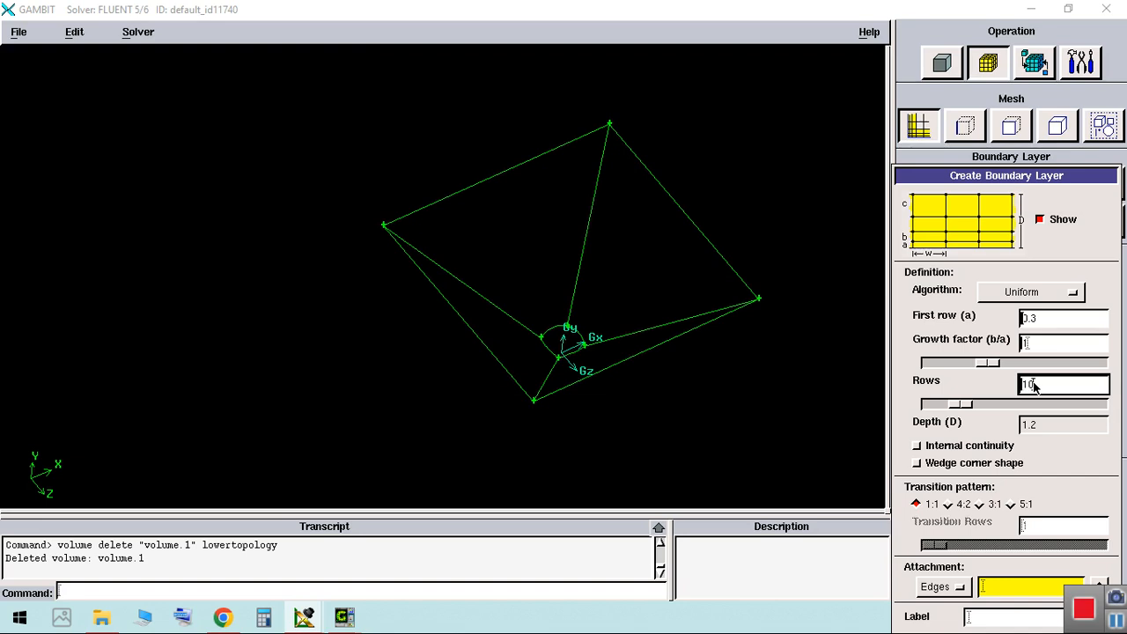
Step: Set the boundary layer's attachment type to Faces and create the layer on the spherical patch
{"action": "left_click", "coordinate": [935, 592]}
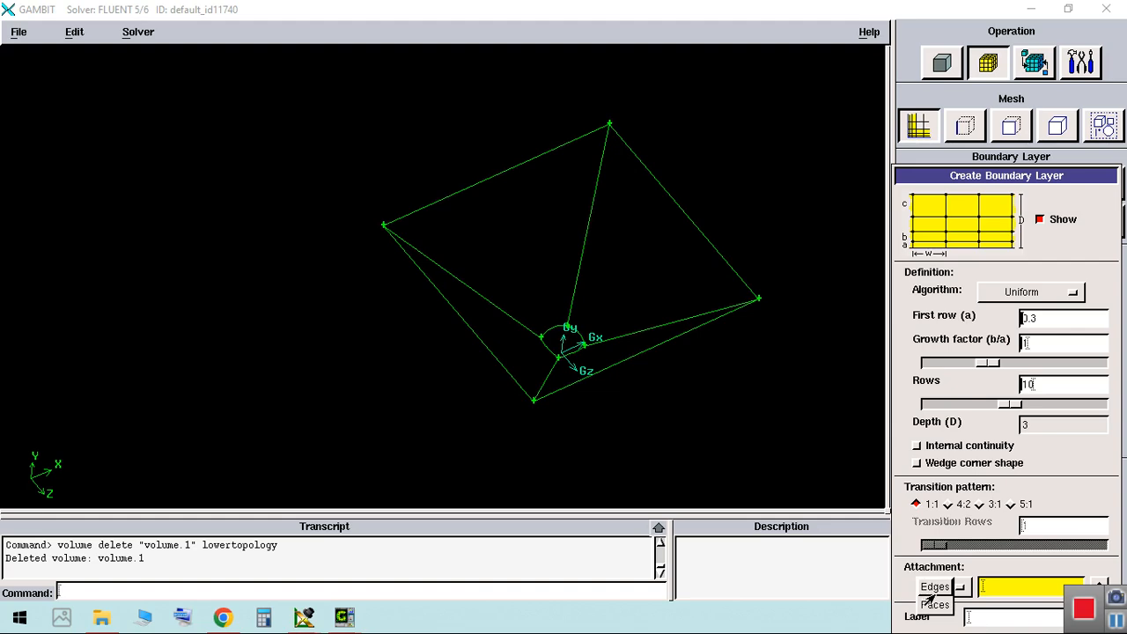
{"action": "left_click", "coordinate": [934, 606]}
{"action": "right_click_drag", "start_coordinate": [579, 370], "coordinate": [629, 344]}
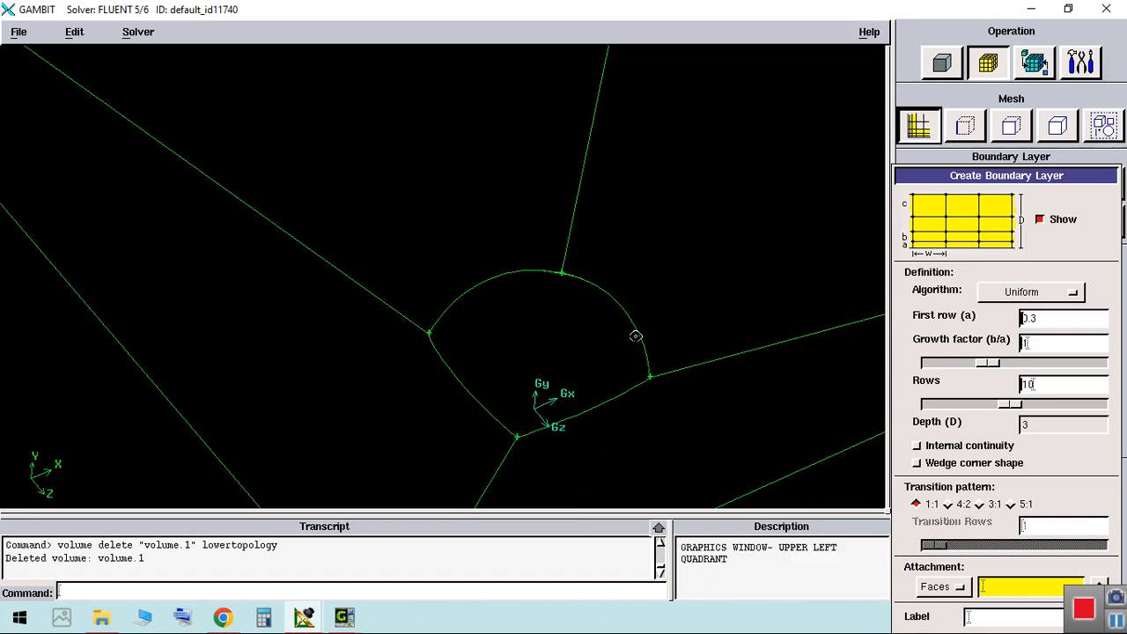
{"action": "left_click", "coordinate": [636, 332], "text": "shift"}
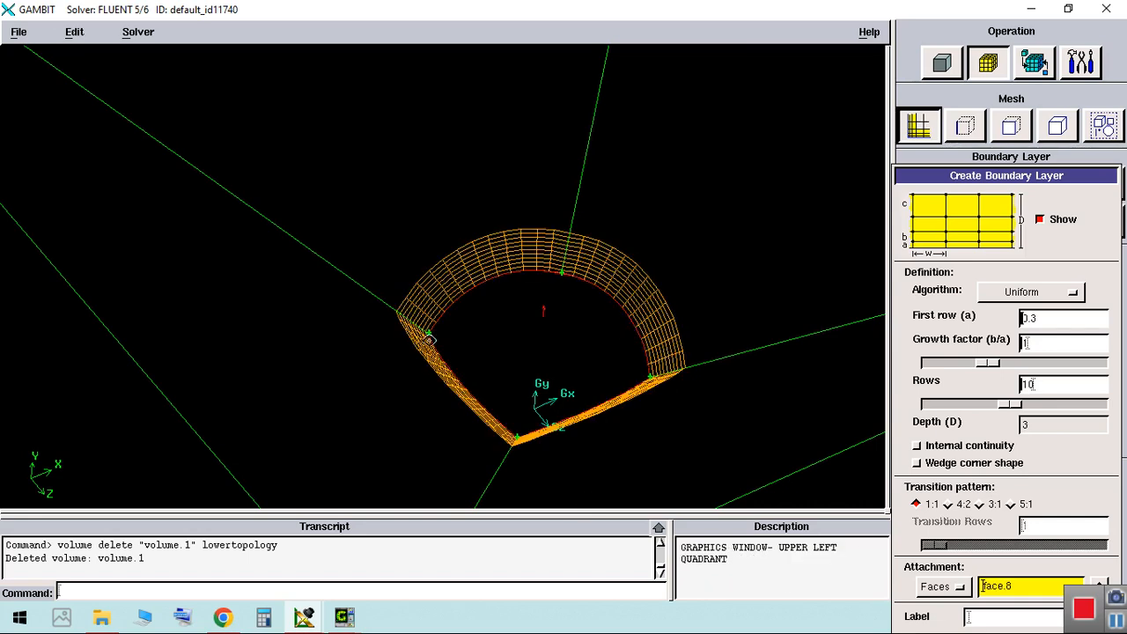
{"action": "left_click_drag", "start_coordinate": [592, 420], "coordinate": [560, 409]}
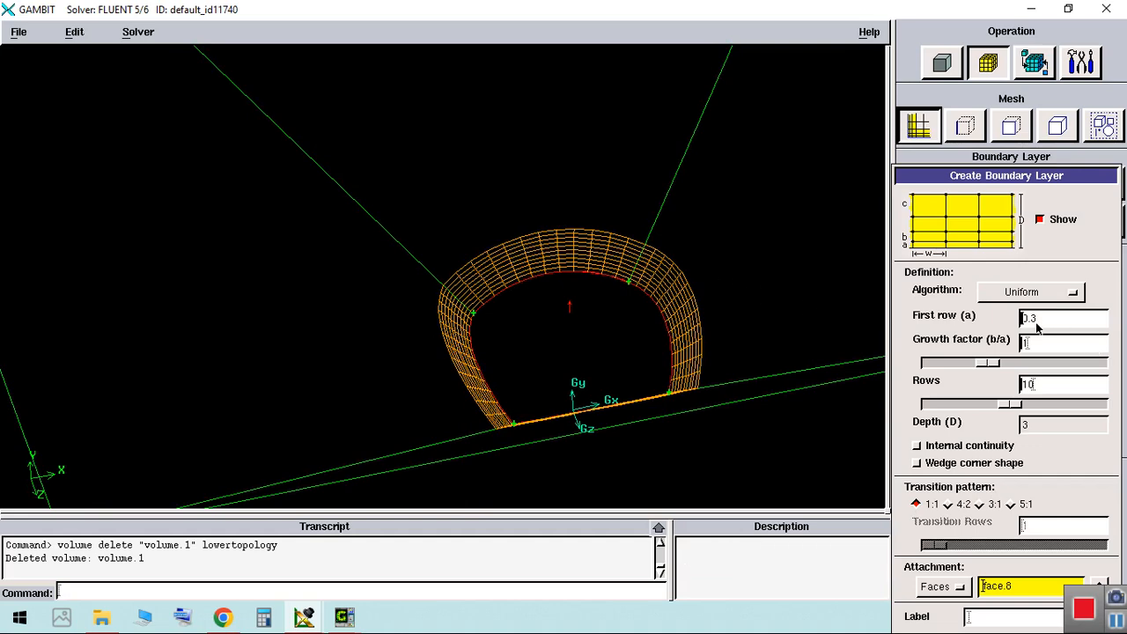
{"action": "right_click_drag", "start_coordinate": [596, 372], "coordinate": [585, 334]}
{"action": "middle_click_drag", "start_coordinate": [584, 335], "coordinate": [442, 238]}
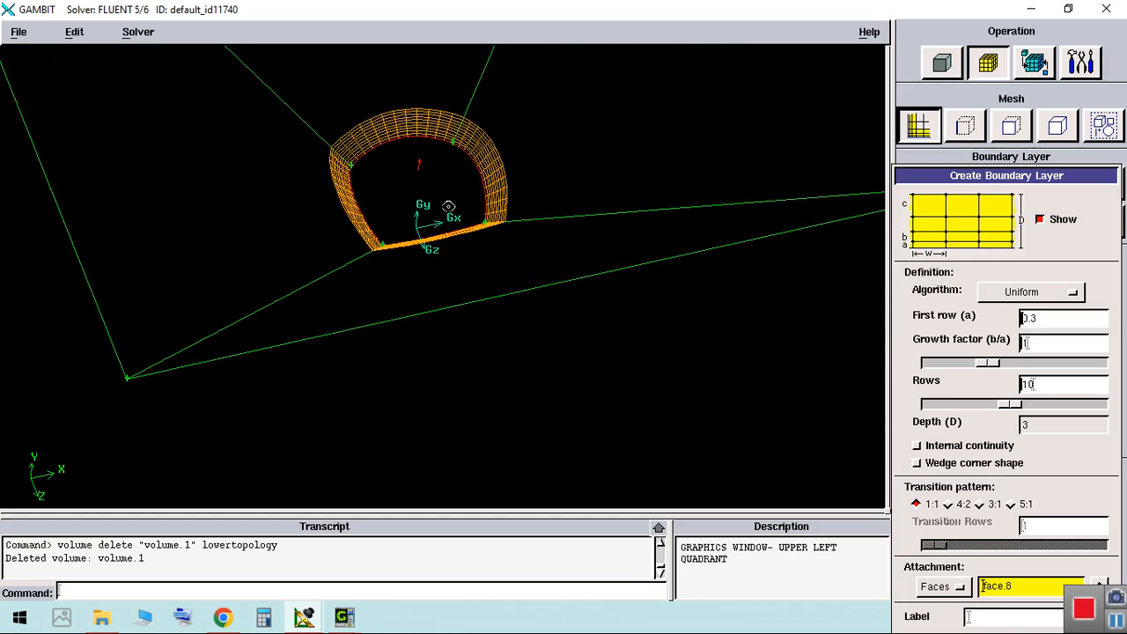
{"action": "middle_click", "coordinate": [439, 212], "text": "shift"}
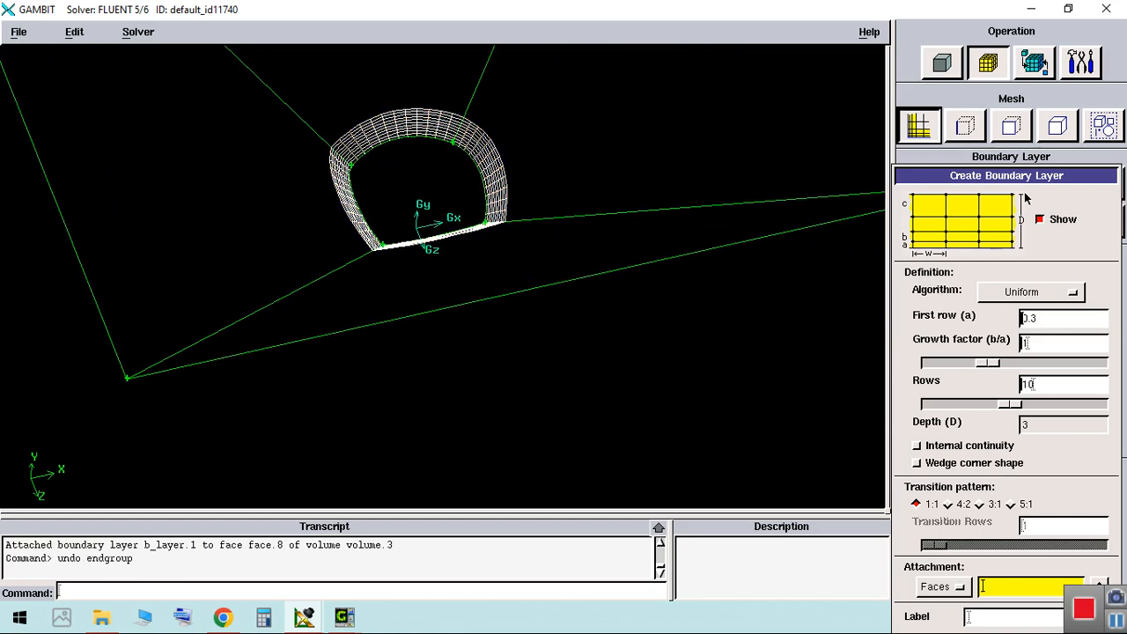
Step: Close the boundary layer creation form
{"action": "left_click_drag", "start_coordinate": [1035, 177], "coordinate": [1023, 58]}
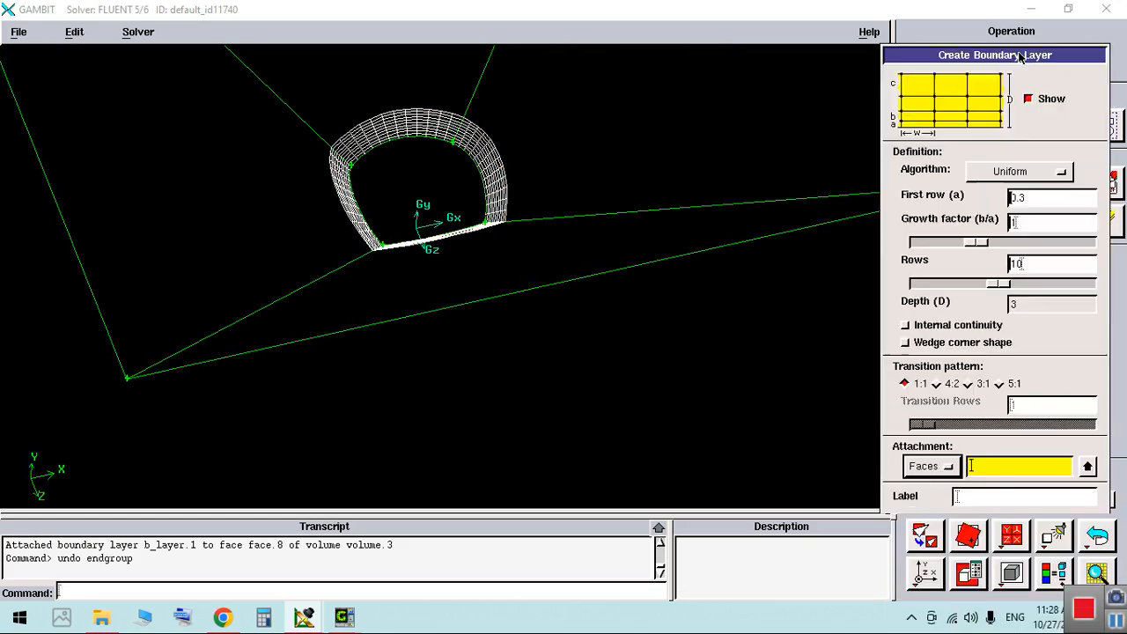
{"action": "left_click_drag", "start_coordinate": [559, 442], "coordinate": [587, 431]}
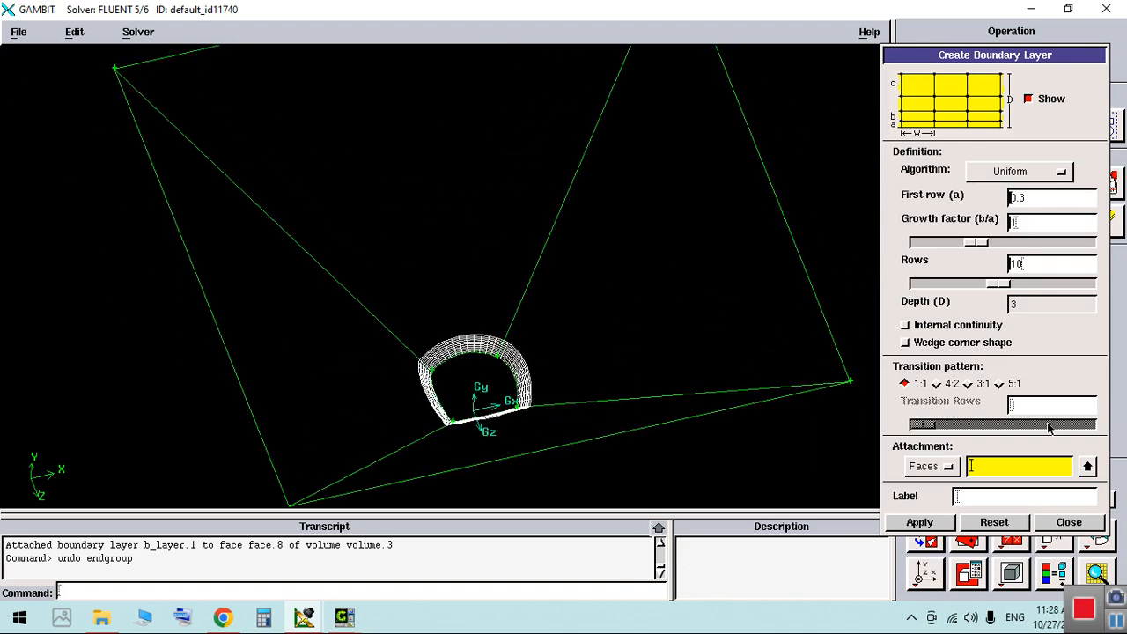
{"action": "left_click", "coordinate": [1069, 523]}
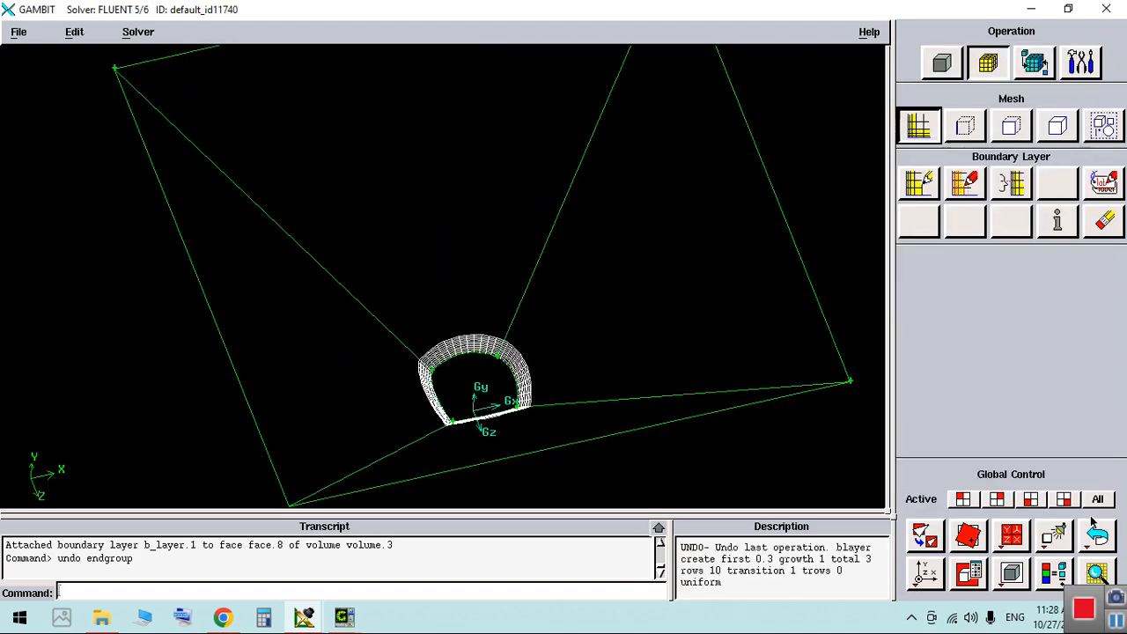
Step: Mesh one edge connecting the spherical patch to the cube face with an interval count of 30 and a successive ratio of 1.05
{"action": "left_click", "coordinate": [965, 127]}
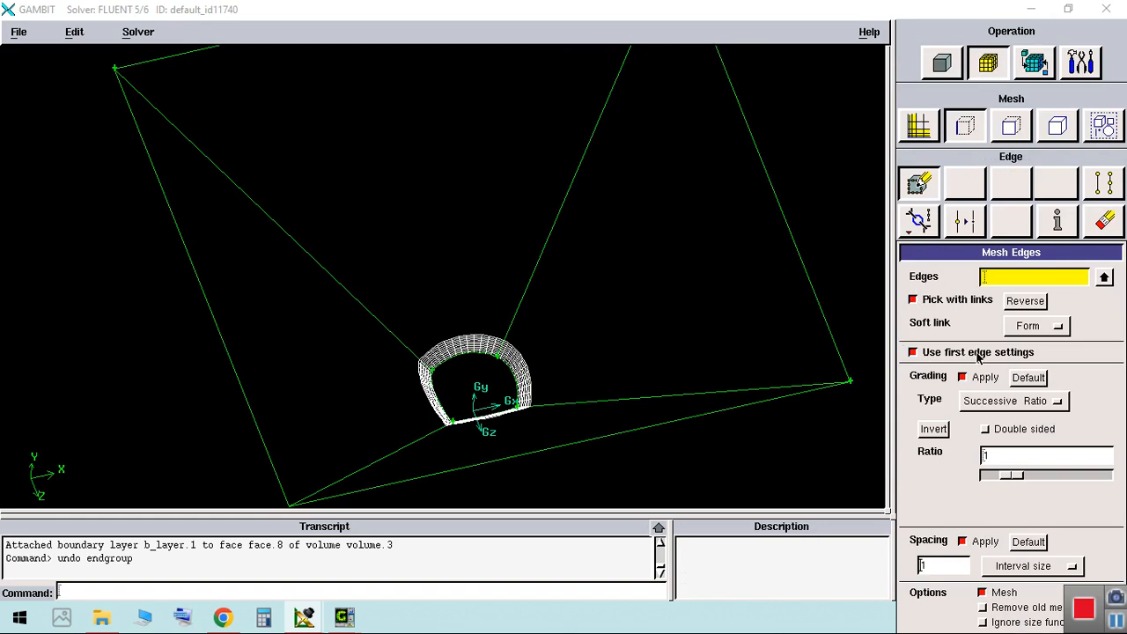
{"action": "left_click", "coordinate": [550, 263], "text": "shift"}
{"action": "left_click", "coordinate": [1007, 558]}
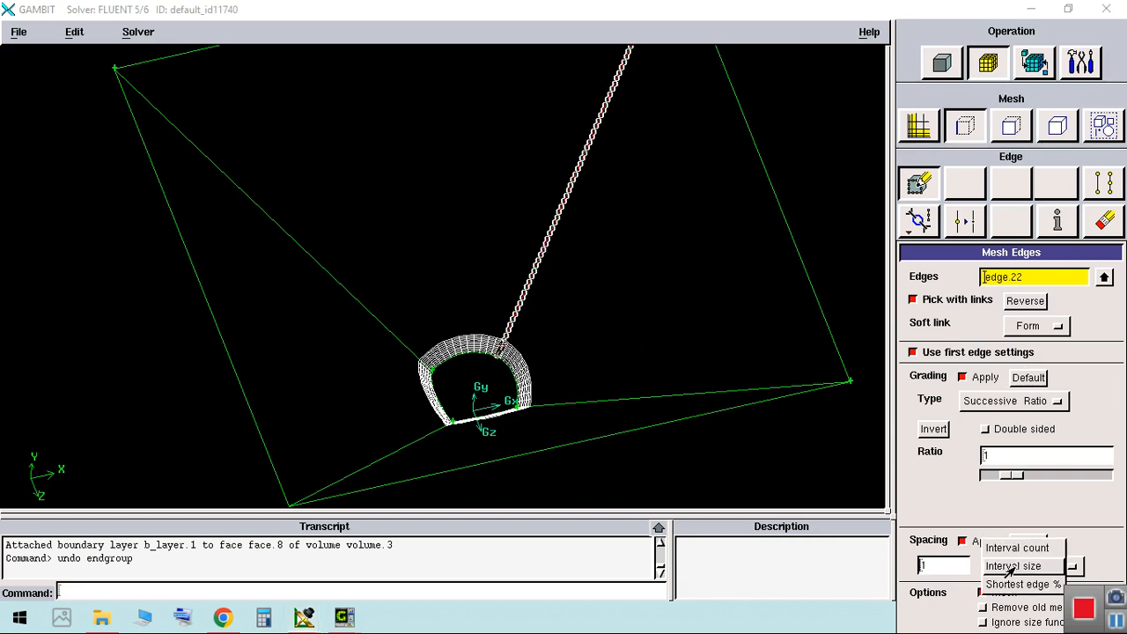
{"action": "left_click", "coordinate": [1018, 548]}
{"action": "left_click", "coordinate": [953, 567]}
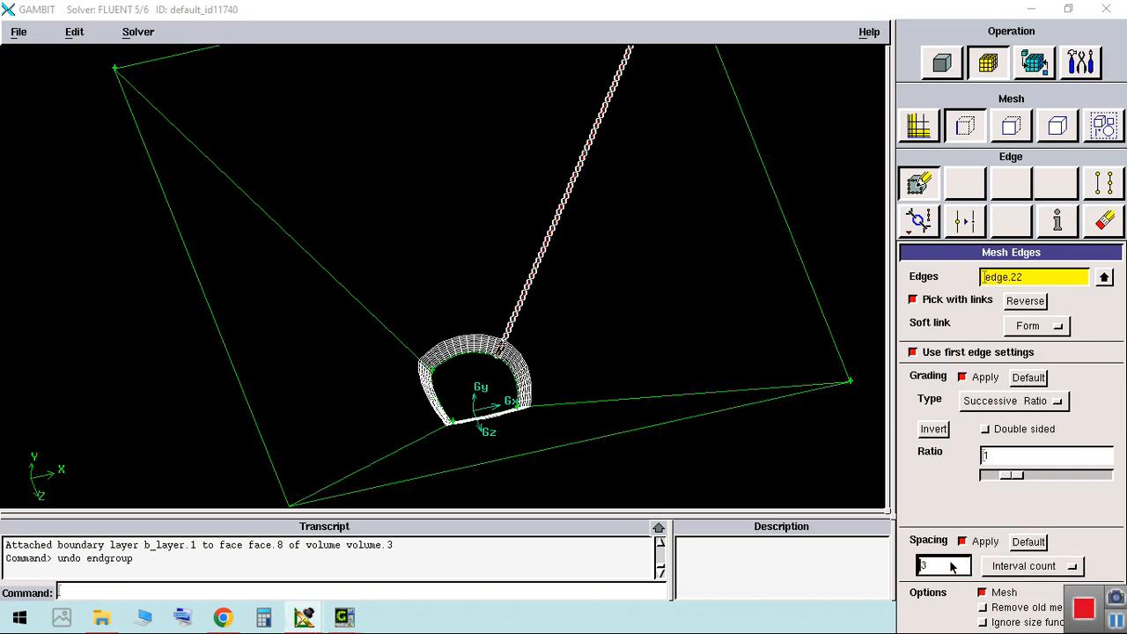
{"action": "key", "text": "Return"}
{"action": "left_click", "coordinate": [1062, 459]}
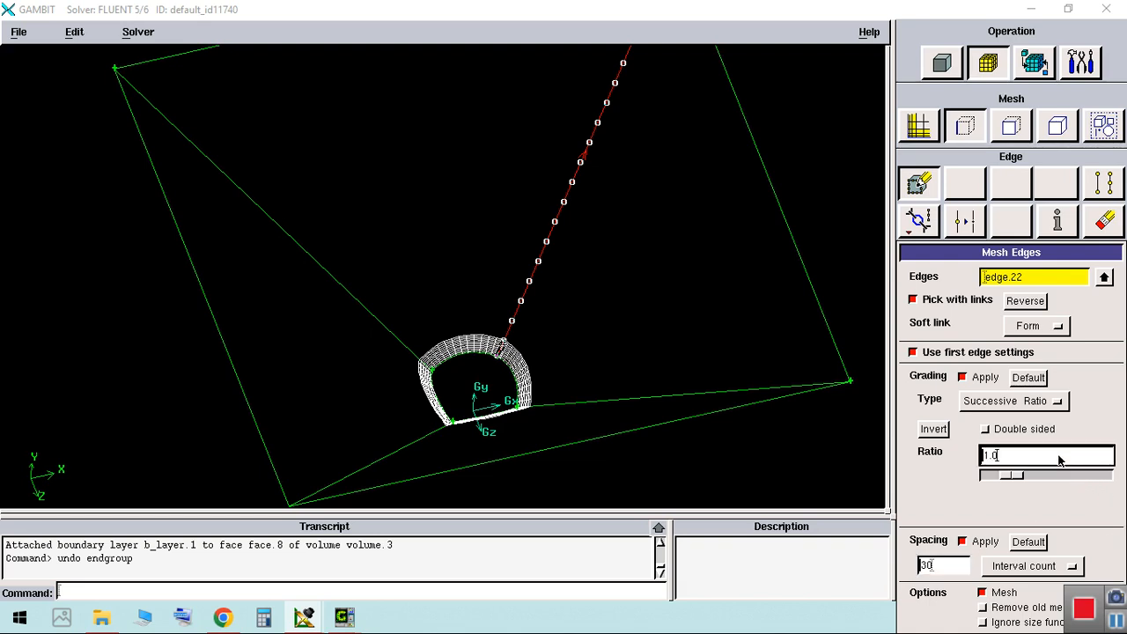
{"action": "key", "text": "Return"}
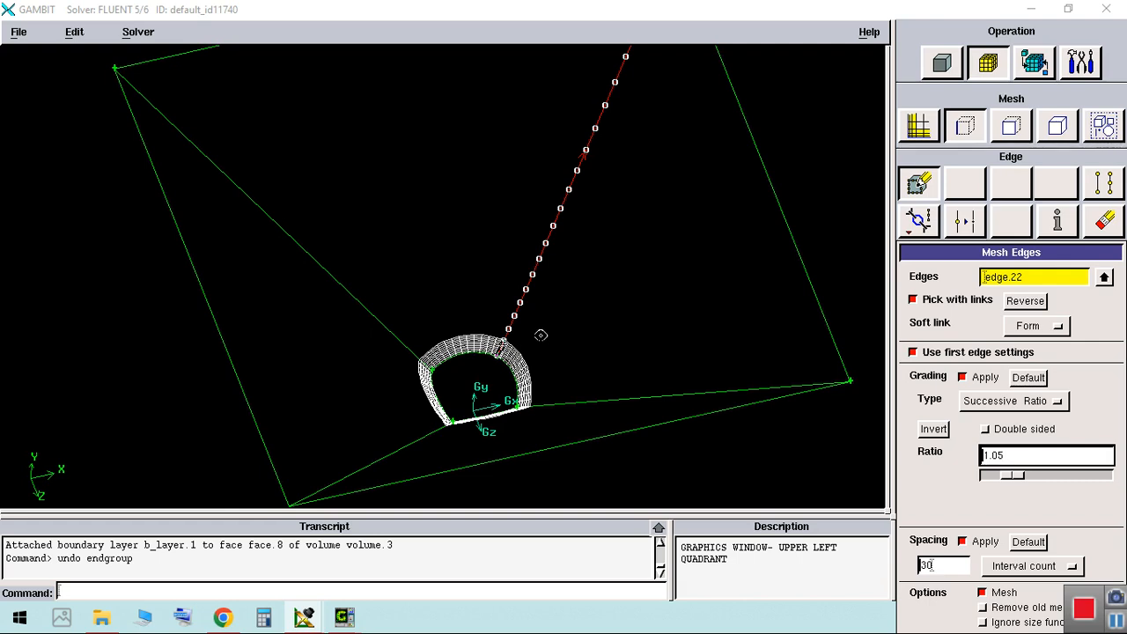
{"action": "right_click", "coordinate": [541, 336], "text": "shift"}
Step: Mesh the other three connecting edges using the first edge's settings, 30 intervals and a ratio of 1.05
{"action": "left_click", "coordinate": [523, 296], "text": "shift"}
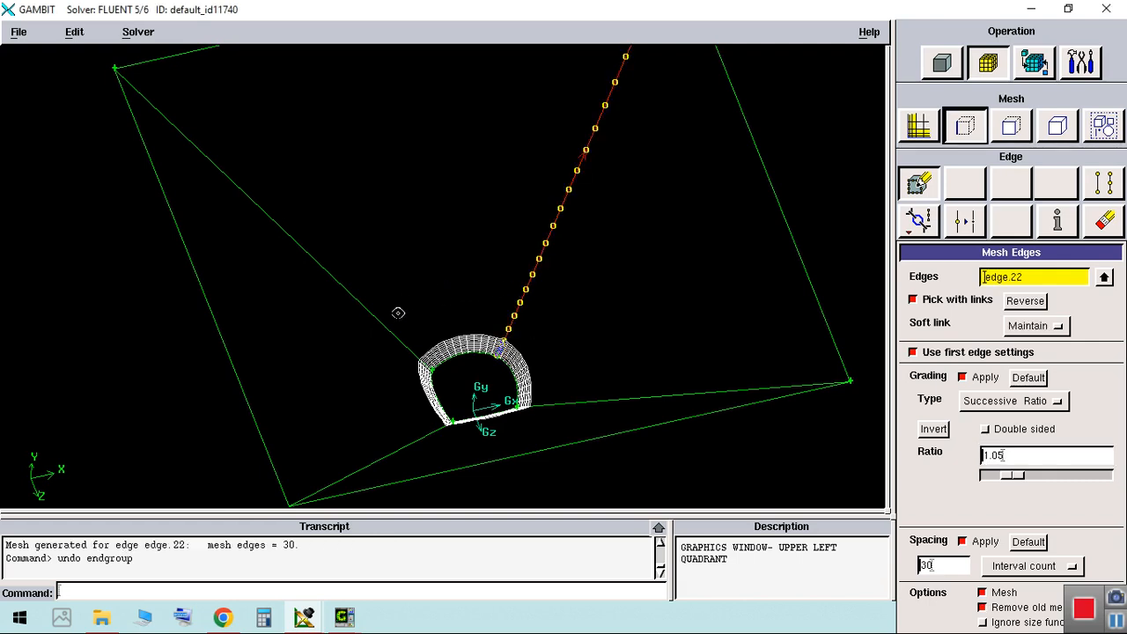
{"action": "left_click", "coordinate": [375, 315], "text": "shift"}
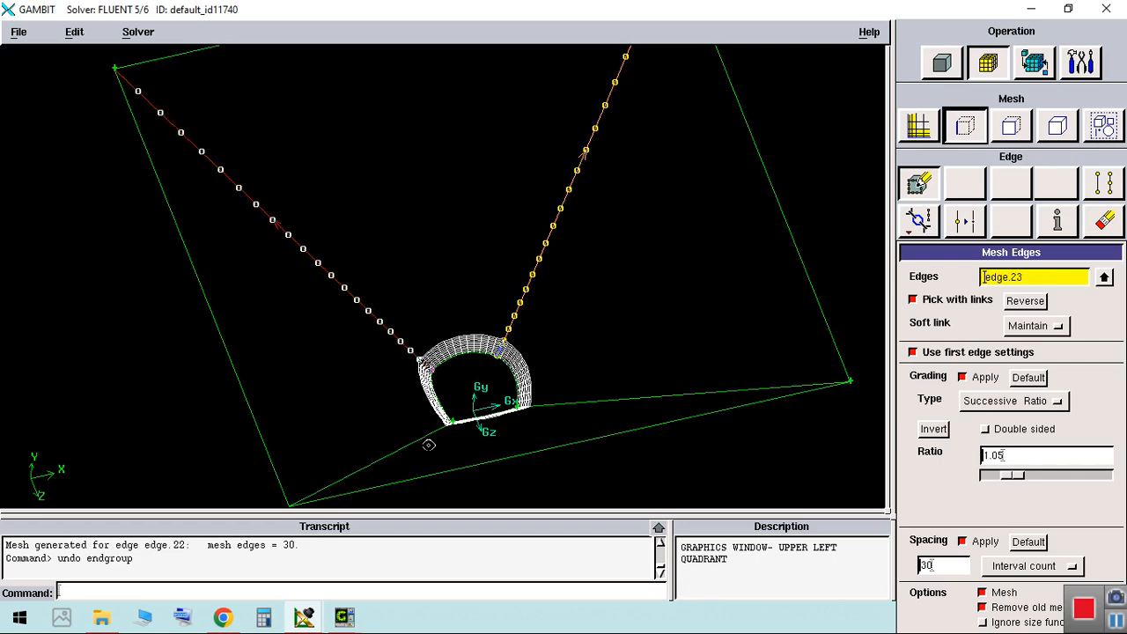
{"action": "left_click", "coordinate": [423, 438], "text": "shift"}
{"action": "left_click", "coordinate": [644, 406], "text": "shift"}
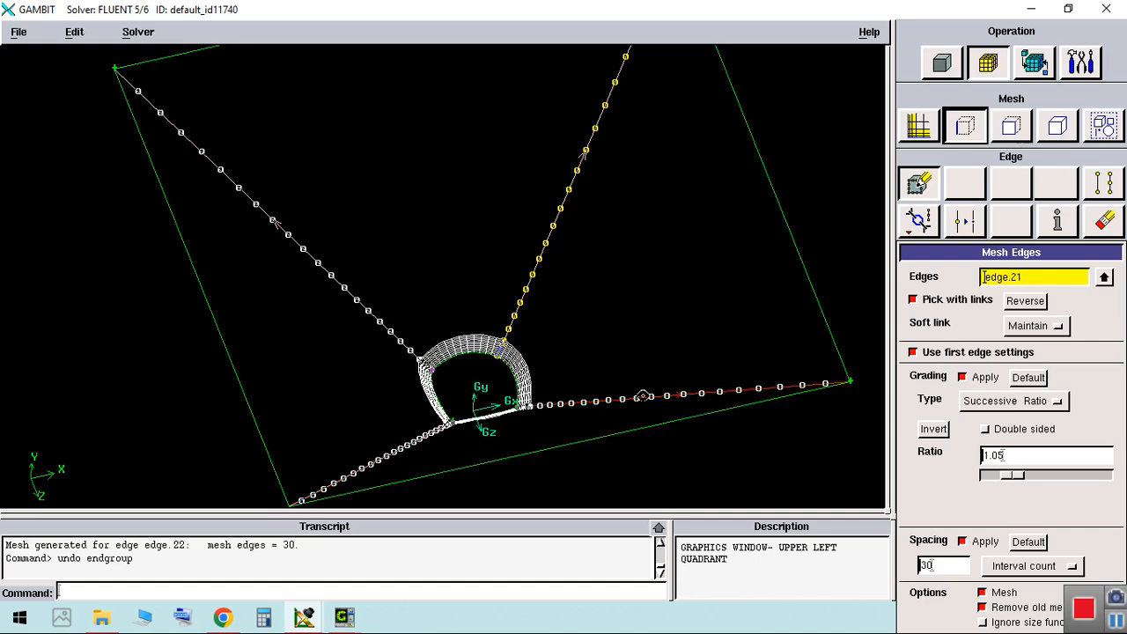
{"action": "right_click", "coordinate": [618, 331], "text": "shift"}
Step: Examine the node spacing on the four connecting edges near the boundary layer from several angles
{"action": "left_click_drag", "start_coordinate": [530, 336], "coordinate": [522, 250]}
{"action": "middle_click_drag", "start_coordinate": [521, 249], "coordinate": [530, 159]}
{"action": "right_click_drag", "start_coordinate": [491, 309], "coordinate": [513, 174]}
{"action": "left_click_drag", "start_coordinate": [526, 305], "coordinate": [484, 272]}
{"action": "middle_click_drag", "start_coordinate": [492, 211], "coordinate": [543, 288]}
{"action": "right_click_drag", "start_coordinate": [524, 261], "coordinate": [564, 481]}
{"action": "right_click_drag", "start_coordinate": [467, 343], "coordinate": [493, 481]}
{"action": "middle_click_drag", "start_coordinate": [486, 345], "coordinate": [512, 380]}
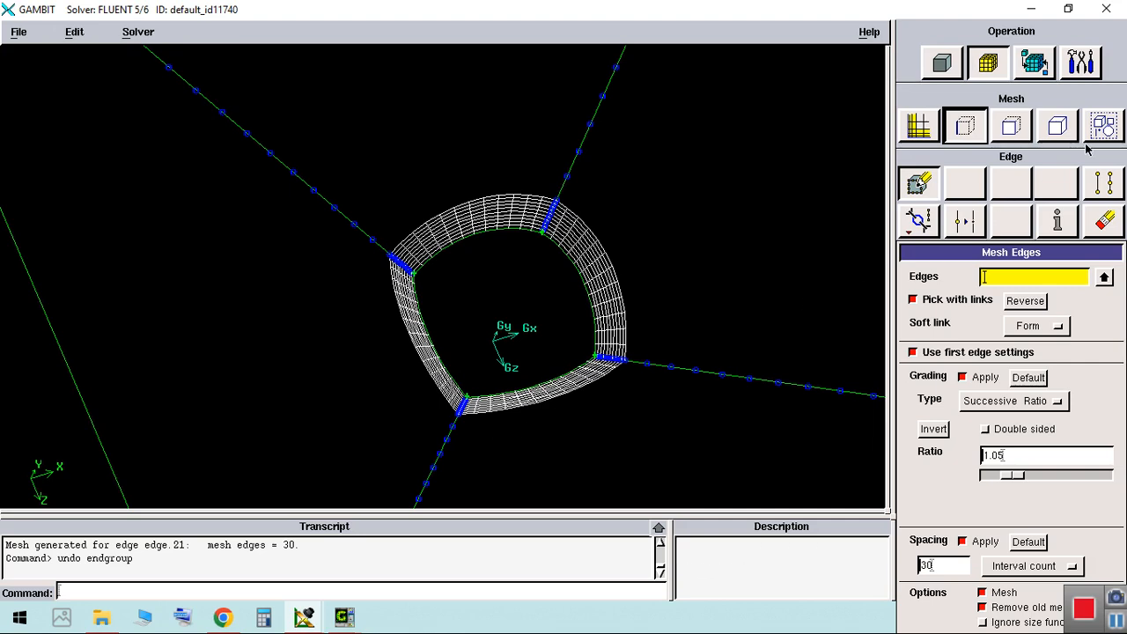
Step: Try a Quad Pave mesh with an interval size of 1 on the spherical patch, inspect its corners and undo it
{"action": "left_click", "coordinate": [1011, 126]}
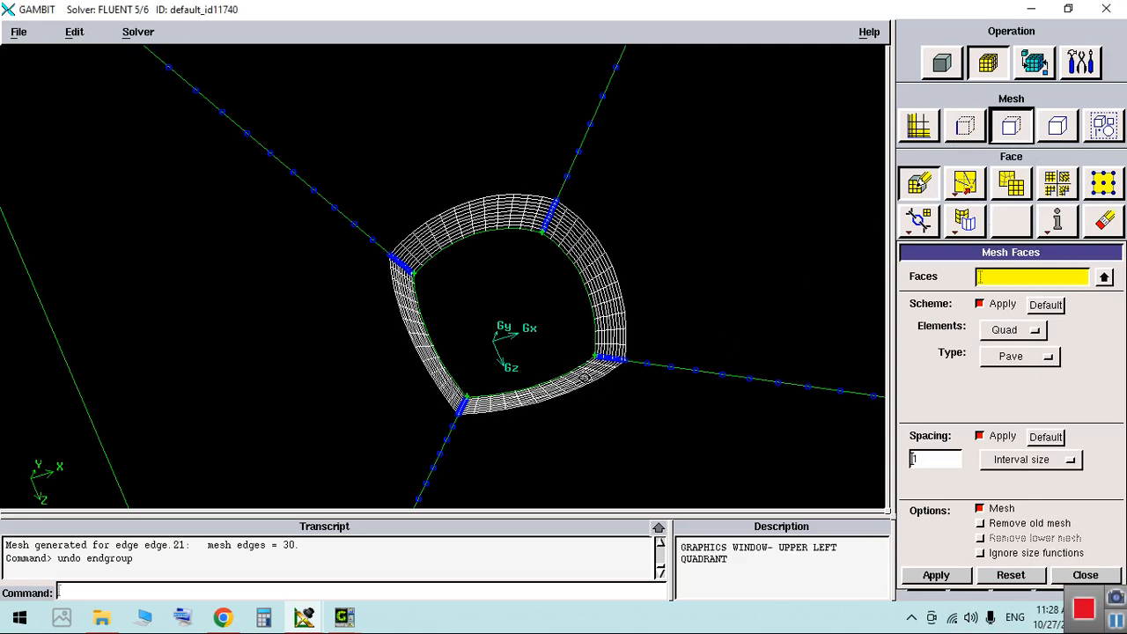
{"action": "left_click", "coordinate": [562, 371], "text": "shift"}
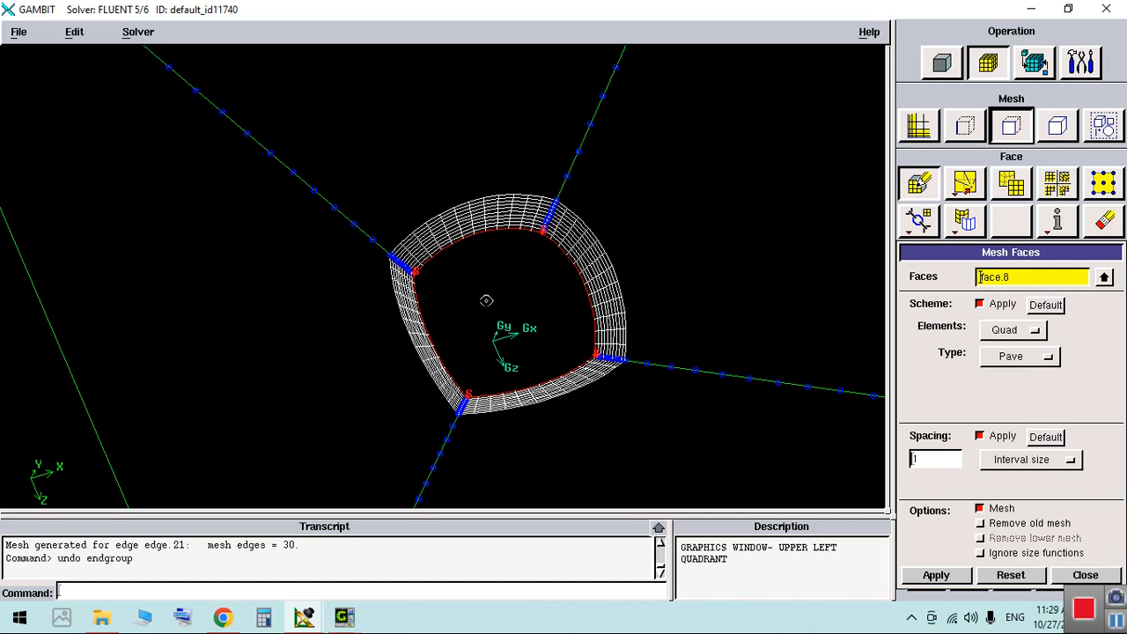
{"action": "left_click", "coordinate": [936, 574]}
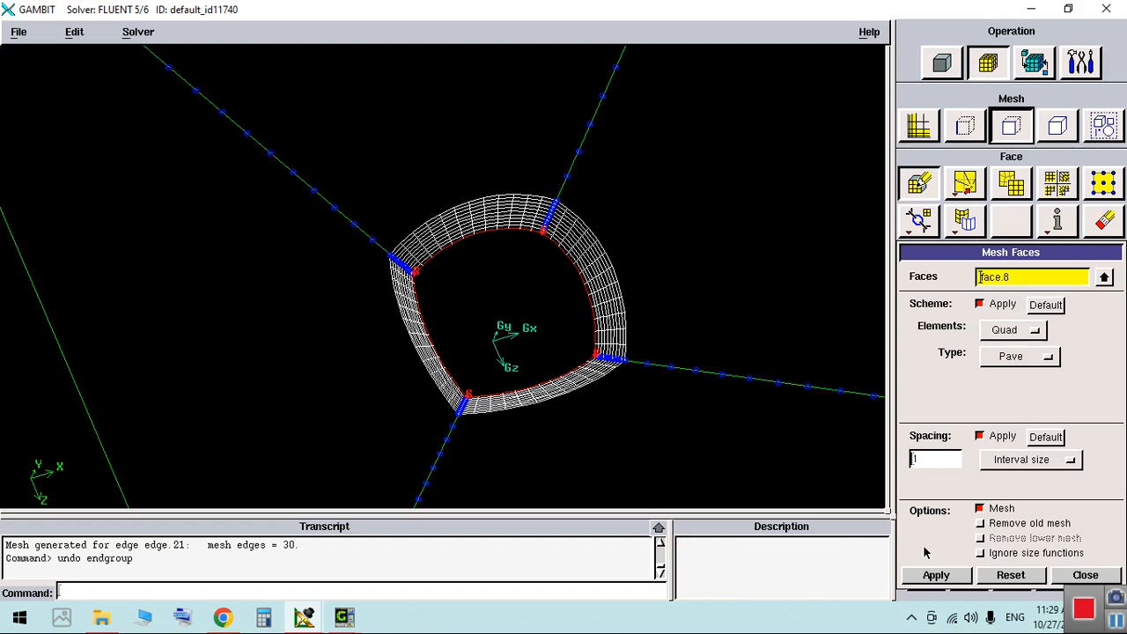
{"action": "left_click_drag", "start_coordinate": [536, 363], "coordinate": [533, 329]}
{"action": "right_click_drag", "start_coordinate": [533, 328], "coordinate": [523, 499]}
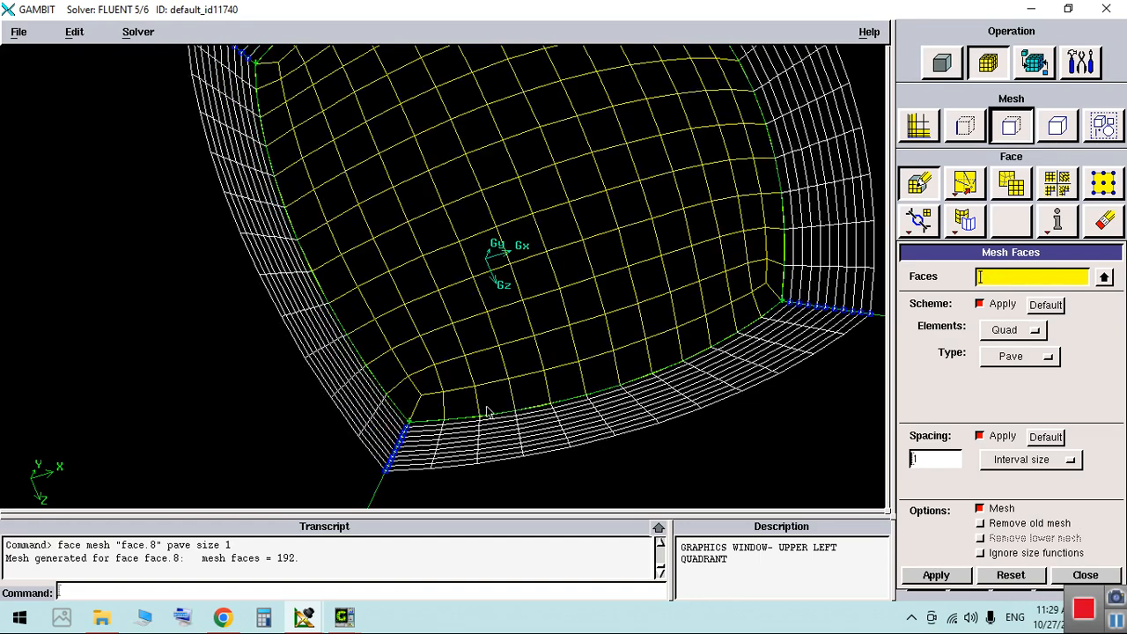
{"action": "right_click_drag", "start_coordinate": [479, 415], "coordinate": [479, 351]}
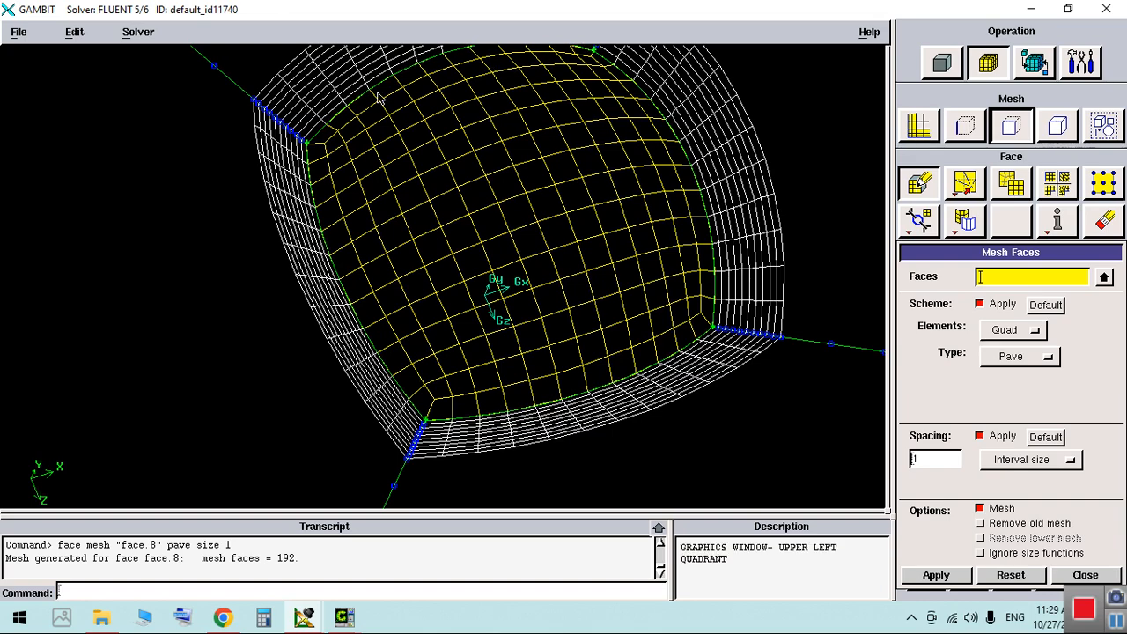
{"action": "right_click_drag", "start_coordinate": [461, 335], "coordinate": [497, 293]}
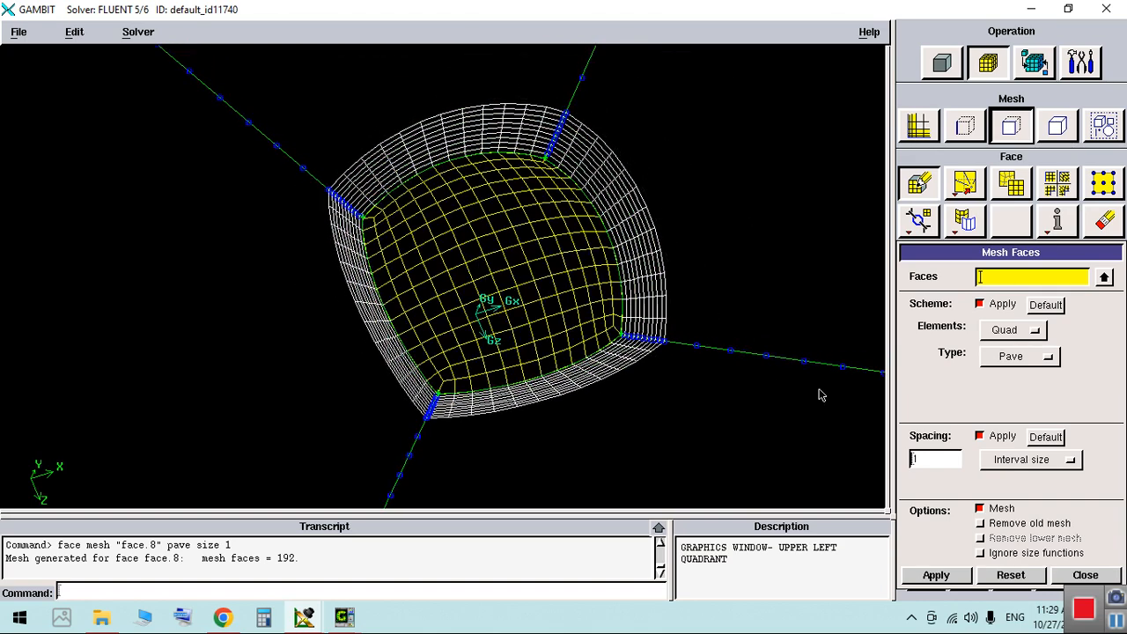
{"action": "left_click", "coordinate": [1107, 577]}
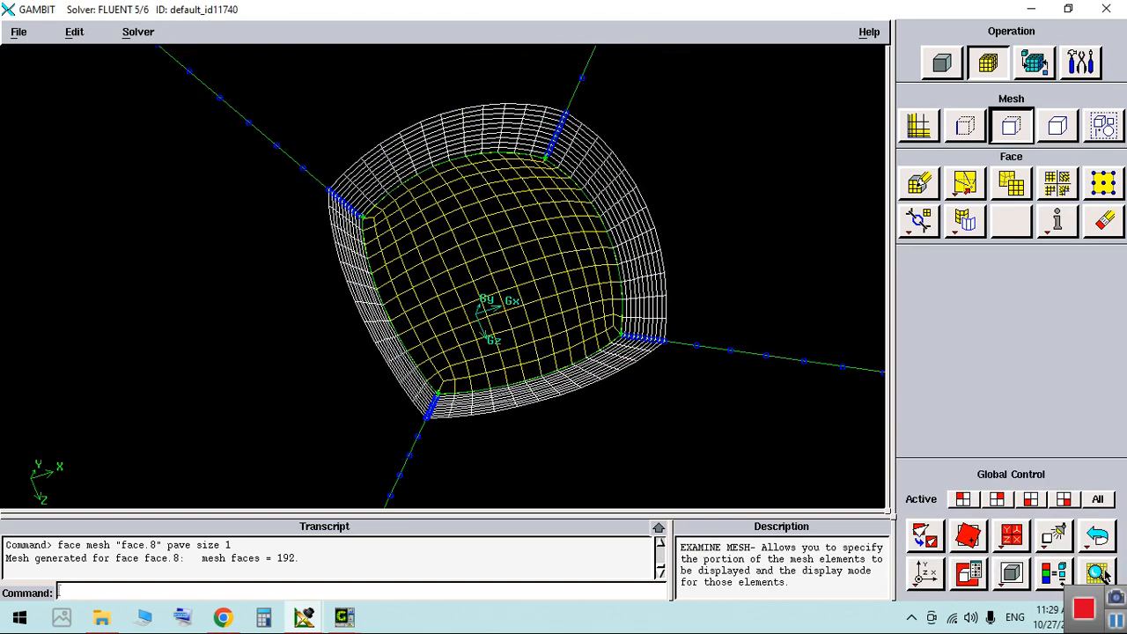
{"action": "left_click", "coordinate": [1099, 533]}
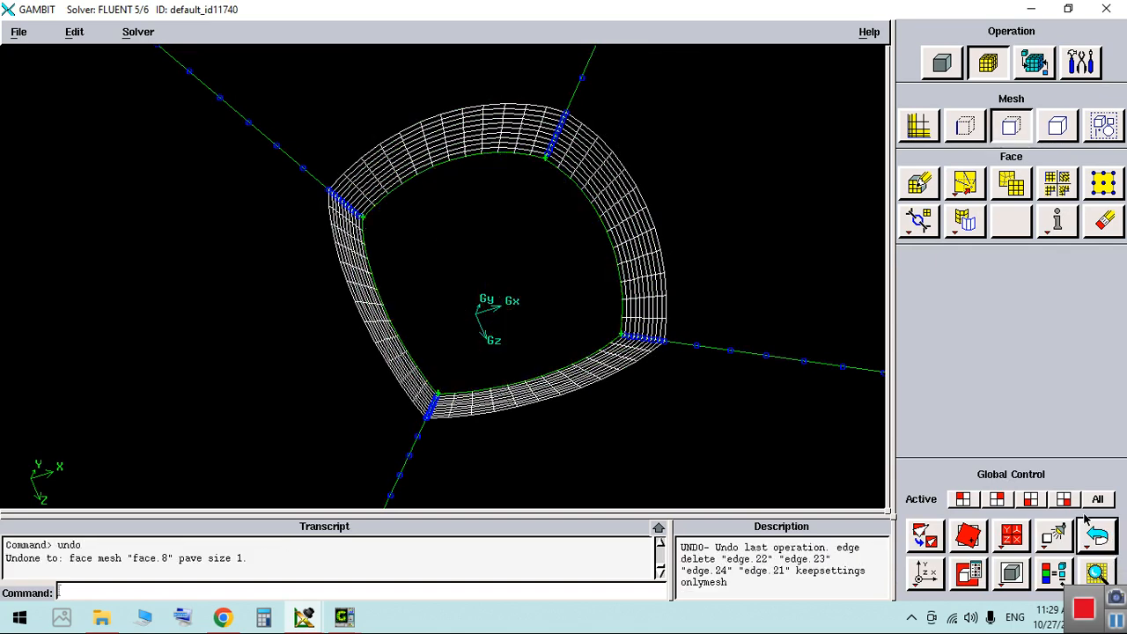
Step: Set all four corner vertices of the spherical patch to the End vertex type
{"action": "left_click", "coordinate": [1057, 183]}
{"action": "left_click", "coordinate": [597, 214], "text": "shift"}
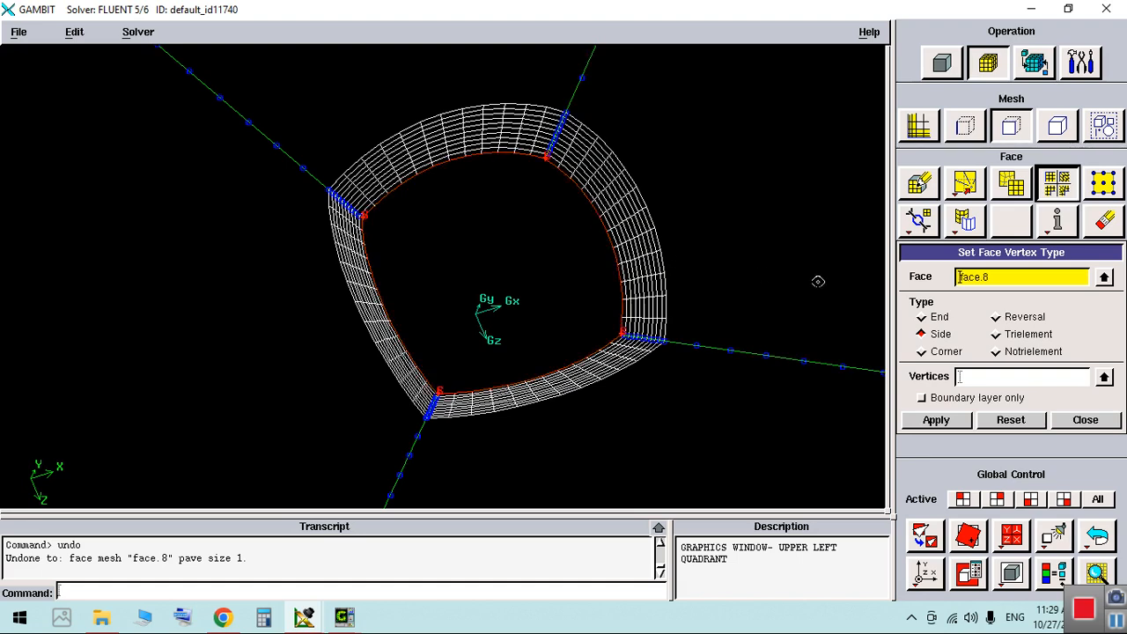
{"action": "left_click", "coordinate": [935, 318]}
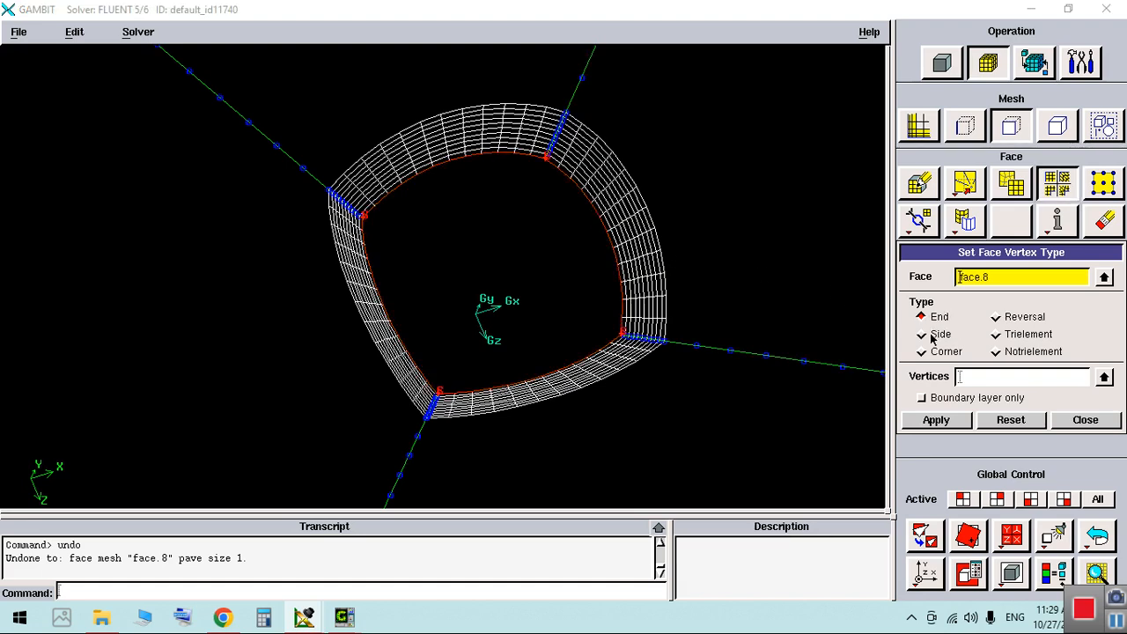
{"action": "left_click", "coordinate": [962, 379]}
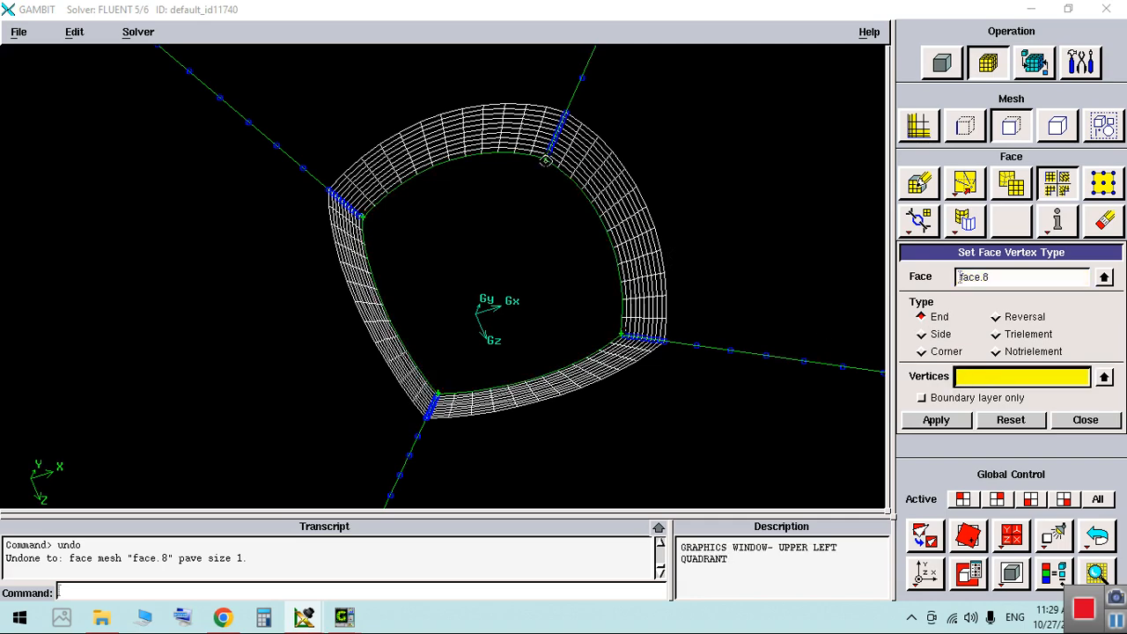
{"action": "left_click", "coordinate": [411, 199], "text": "shift"}
{"action": "left_click", "coordinate": [368, 214], "text": "shift"}
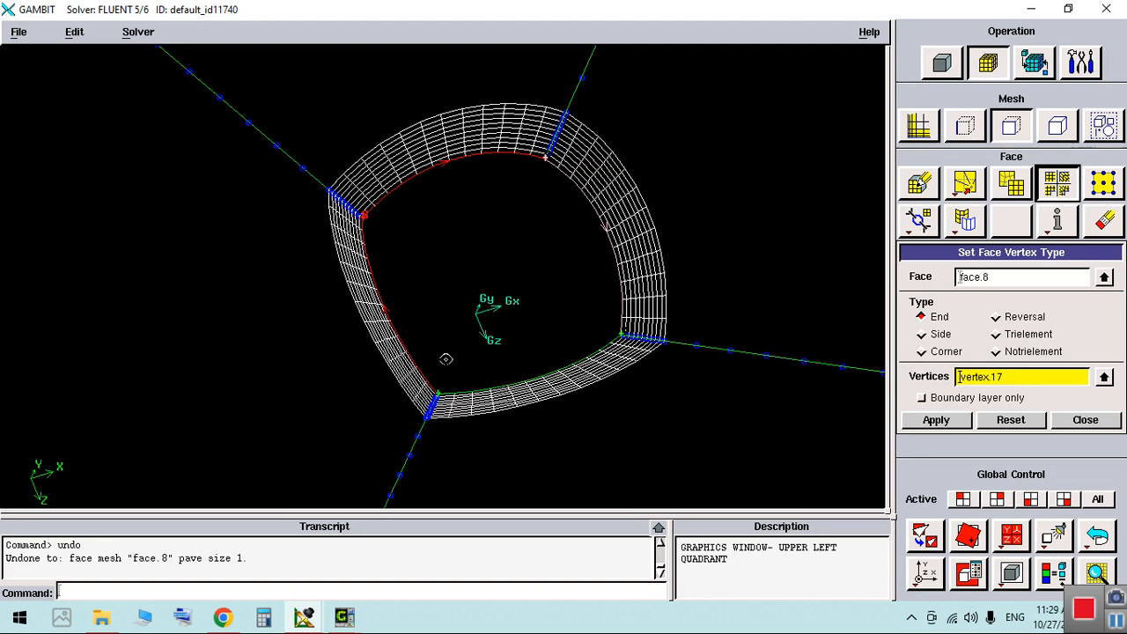
{"action": "left_click", "coordinate": [438, 391], "text": "shift"}
{"action": "left_click", "coordinate": [621, 336], "text": "shift"}
{"action": "middle_click", "coordinate": [534, 318]}
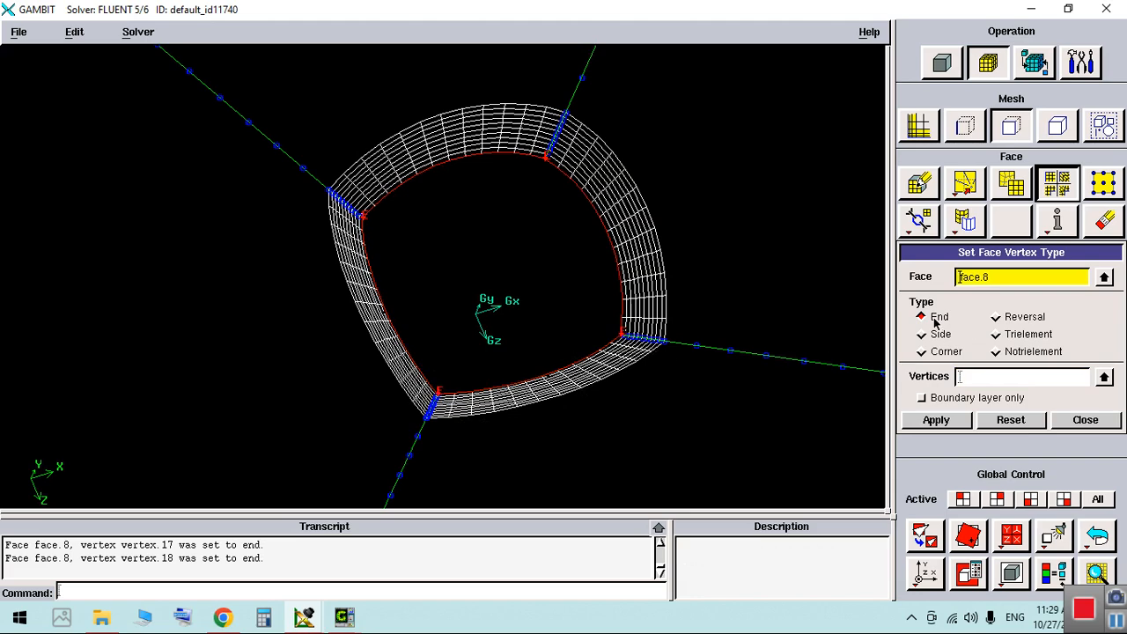
{"action": "left_click", "coordinate": [1086, 420]}
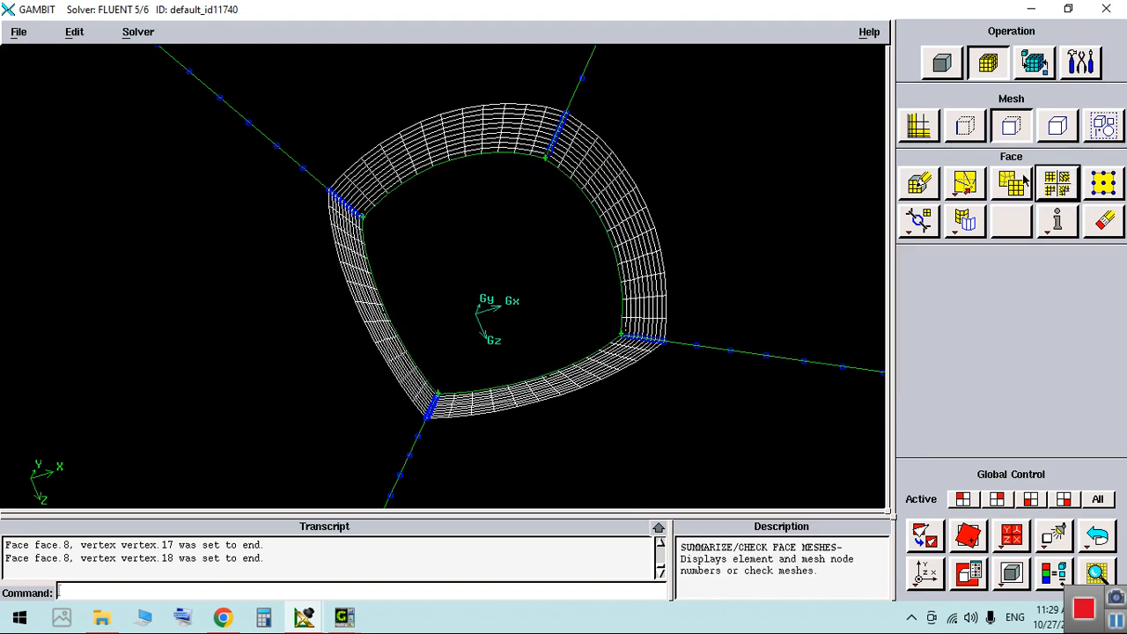
Step: Mesh the spherical patch with Quad elements of type Map at an interval size of 1
{"action": "left_click", "coordinate": [919, 182]}
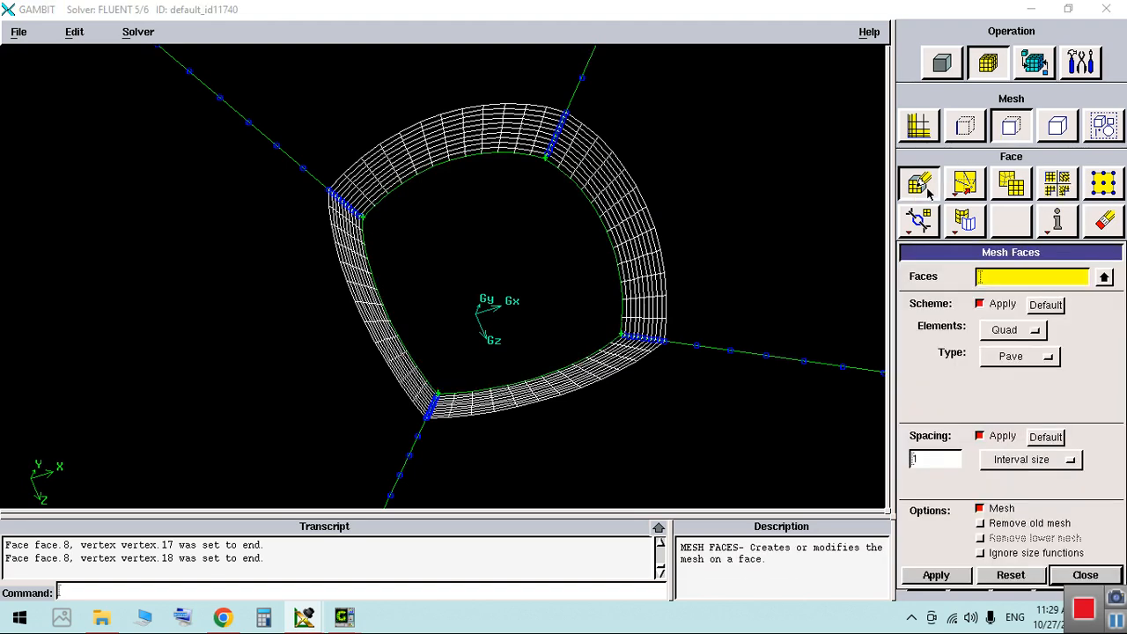
{"action": "left_click", "coordinate": [578, 356], "text": "shift"}
{"action": "middle_click", "coordinate": [579, 356], "text": "shift"}
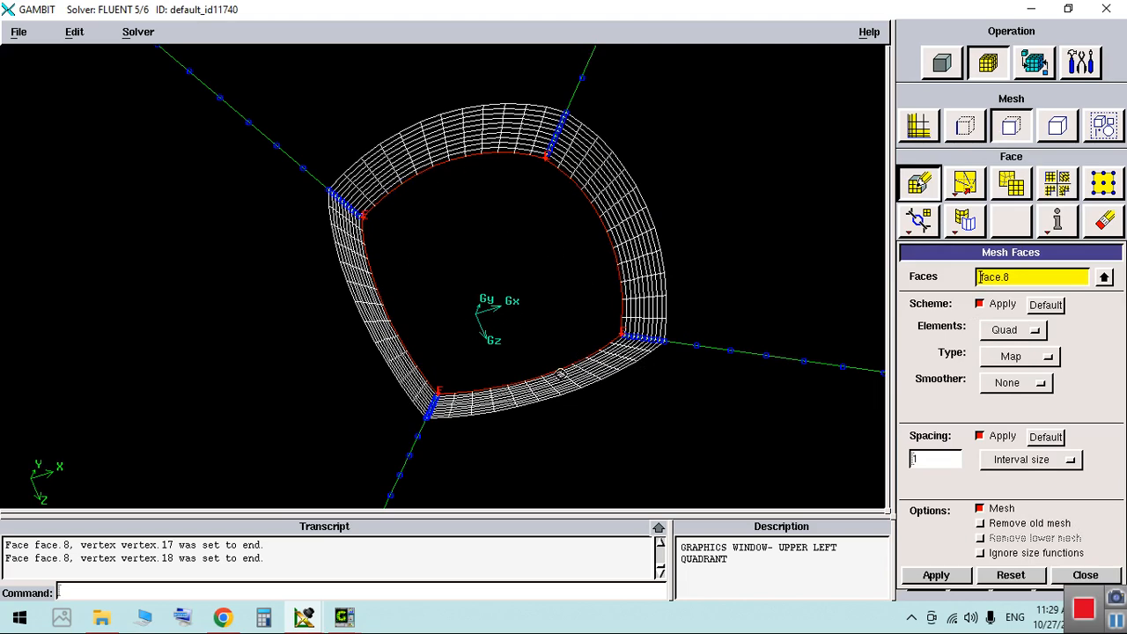
{"action": "left_click", "coordinate": [950, 577]}
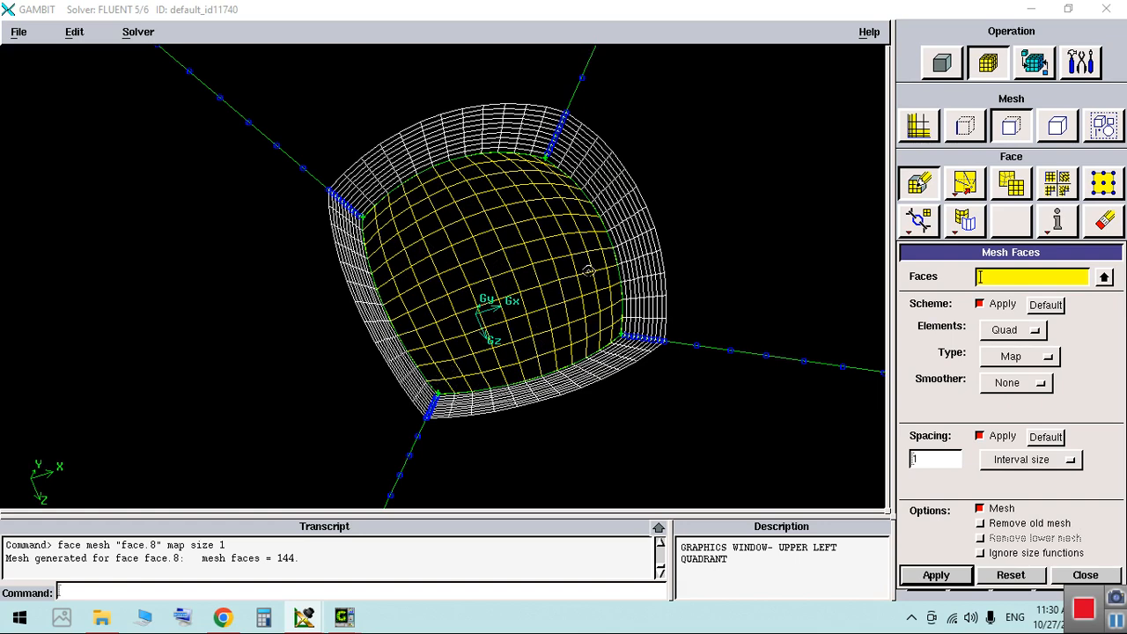
Step: Mesh the four side faces between the spherical patch and the cube face with Quad Map elements at an interval size of 1
{"action": "right_click_drag", "start_coordinate": [509, 377], "coordinate": [533, 272]}
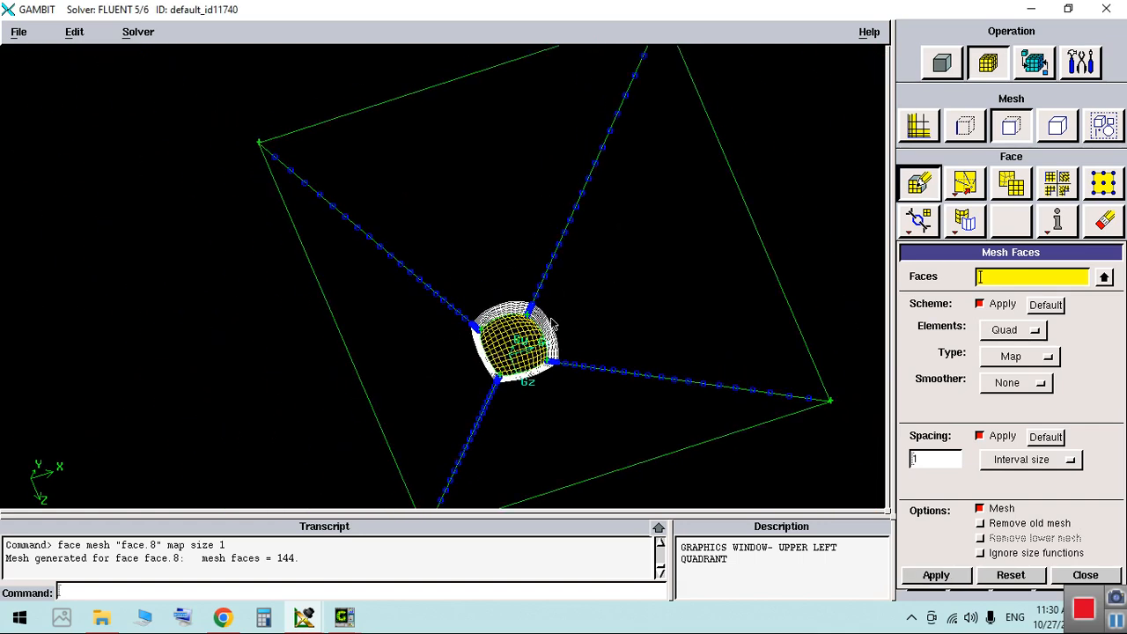
{"action": "mouse_move", "coordinate": [643, 355]}
{"action": "left_mouse_down"}
{"action": "mouse_move", "coordinate": [574, 302]}
{"action": "mouse_move", "coordinate": [652, 335]}
{"action": "left_mouse_up"}
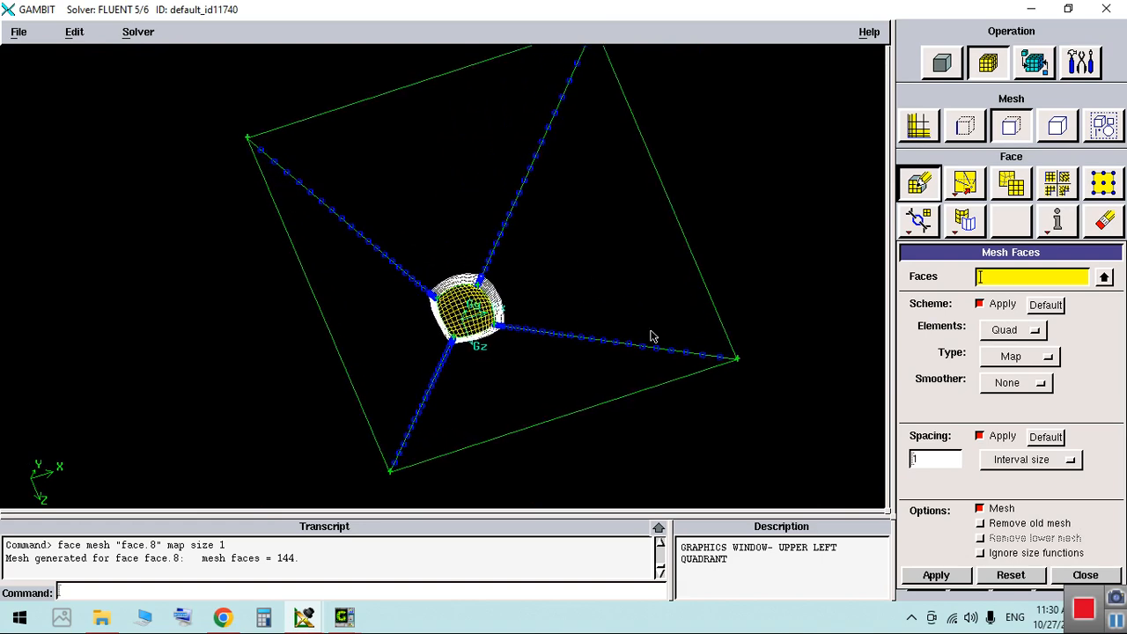
{"action": "left_click", "coordinate": [581, 337], "text": "shift"}
{"action": "left_click", "coordinate": [389, 256], "text": "shift"}
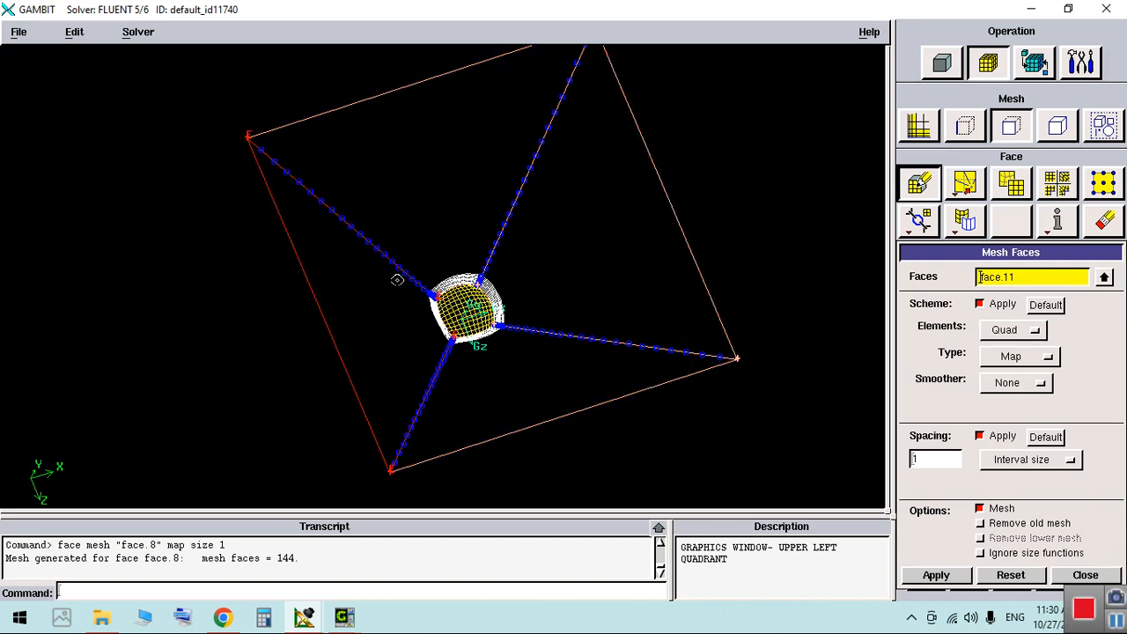
{"action": "middle_click", "coordinate": [397, 280], "text": "shift"}
{"action": "left_click_drag", "start_coordinate": [498, 347], "coordinate": [550, 296]}
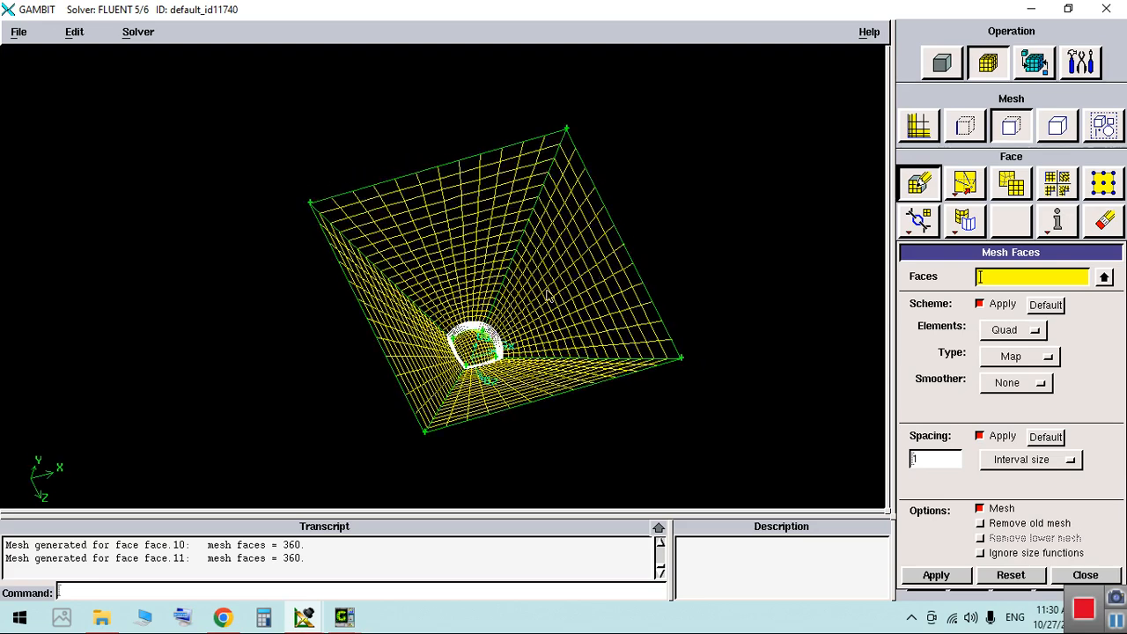
Step: Mesh the stitched volume between the spherical patch and the cube face with Hex elements of type Map at an interval size of 1
{"action": "left_click", "coordinate": [1053, 129]}
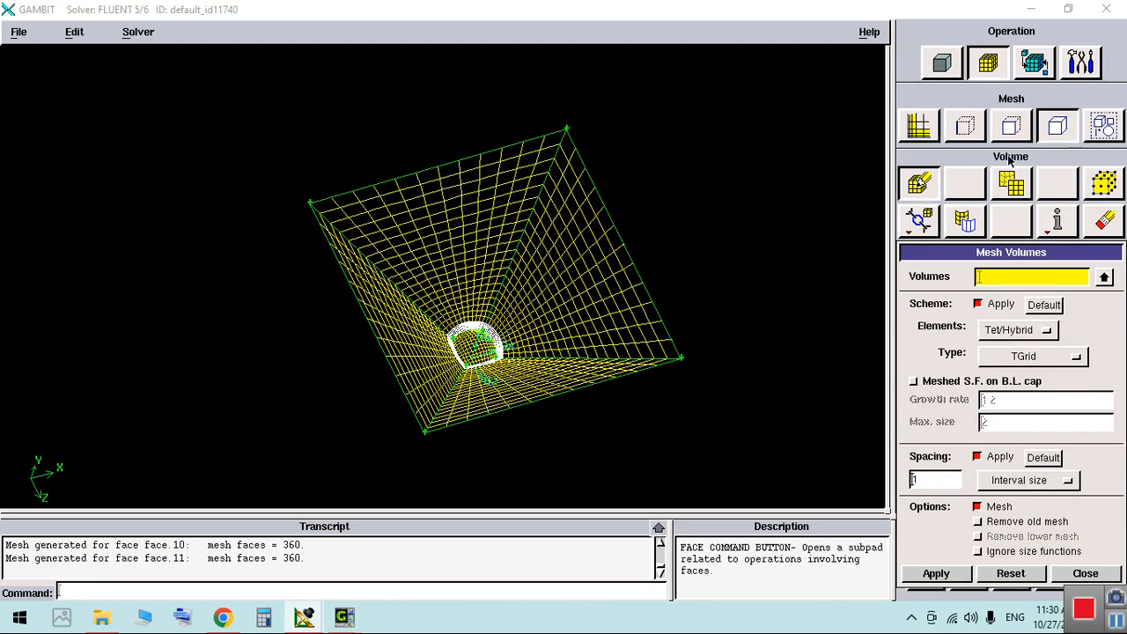
{"action": "left_click", "coordinate": [660, 314], "text": "shift"}
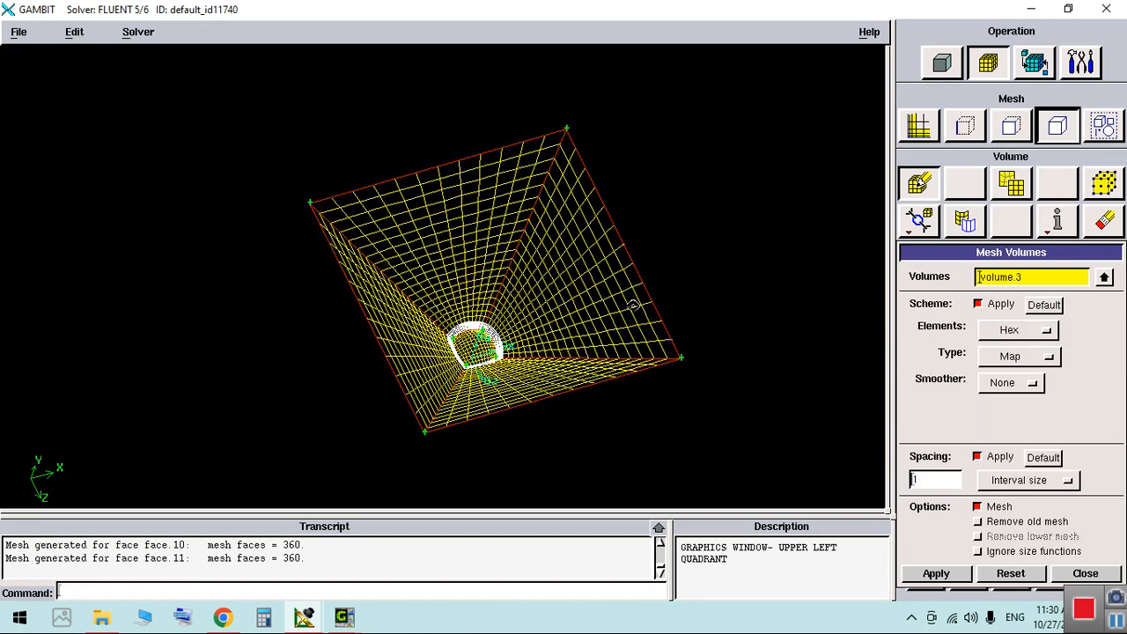
{"action": "right_click", "coordinate": [678, 256], "text": "shift"}
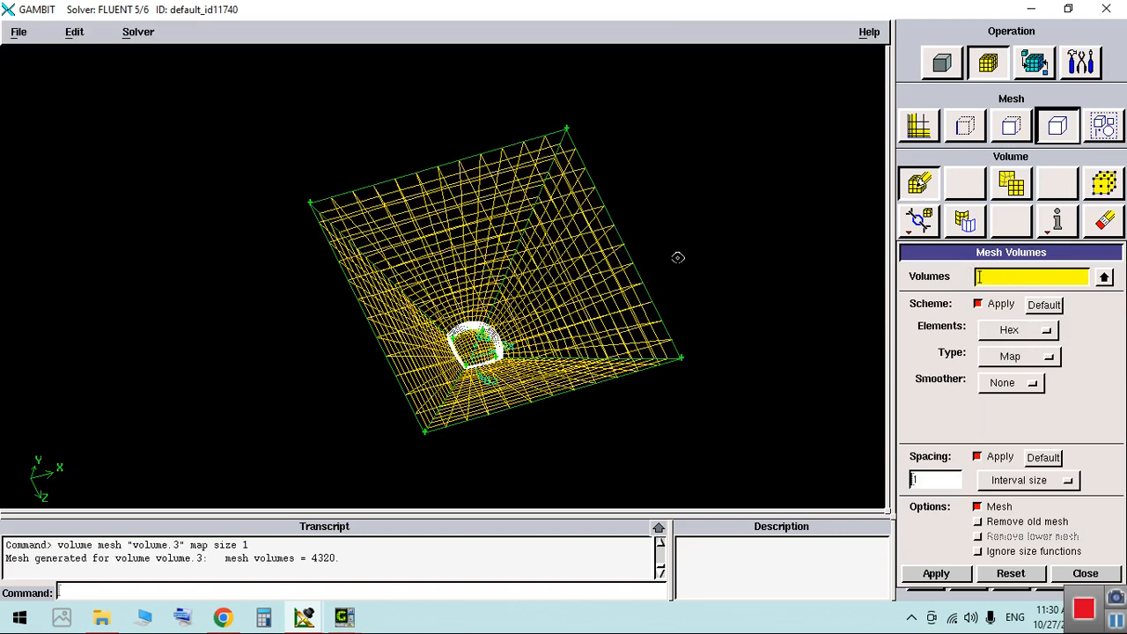
Step: Examine the EquiSize Skew of the 3D hex elements with a spherical cut and reduce the cut radius towards the patch
{"action": "right_click_drag", "start_coordinate": [638, 346], "coordinate": [636, 257]}
{"action": "left_click_drag", "start_coordinate": [547, 338], "coordinate": [529, 276]}
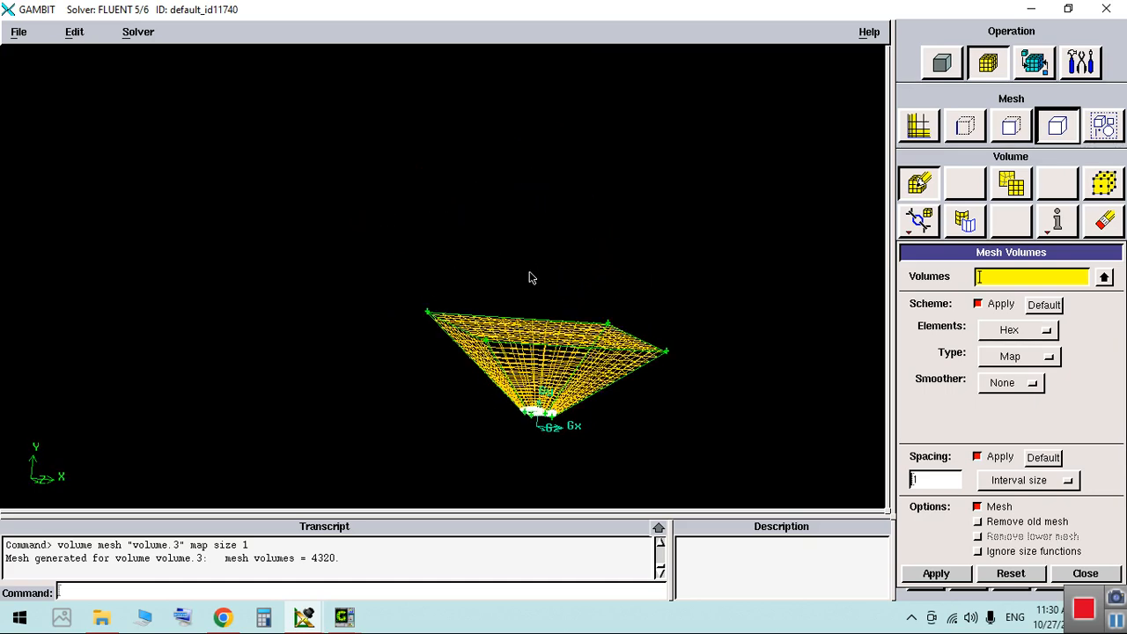
{"action": "right_click_drag", "start_coordinate": [624, 342], "coordinate": [623, 402]}
{"action": "middle_click_drag", "start_coordinate": [623, 401], "coordinate": [618, 289]}
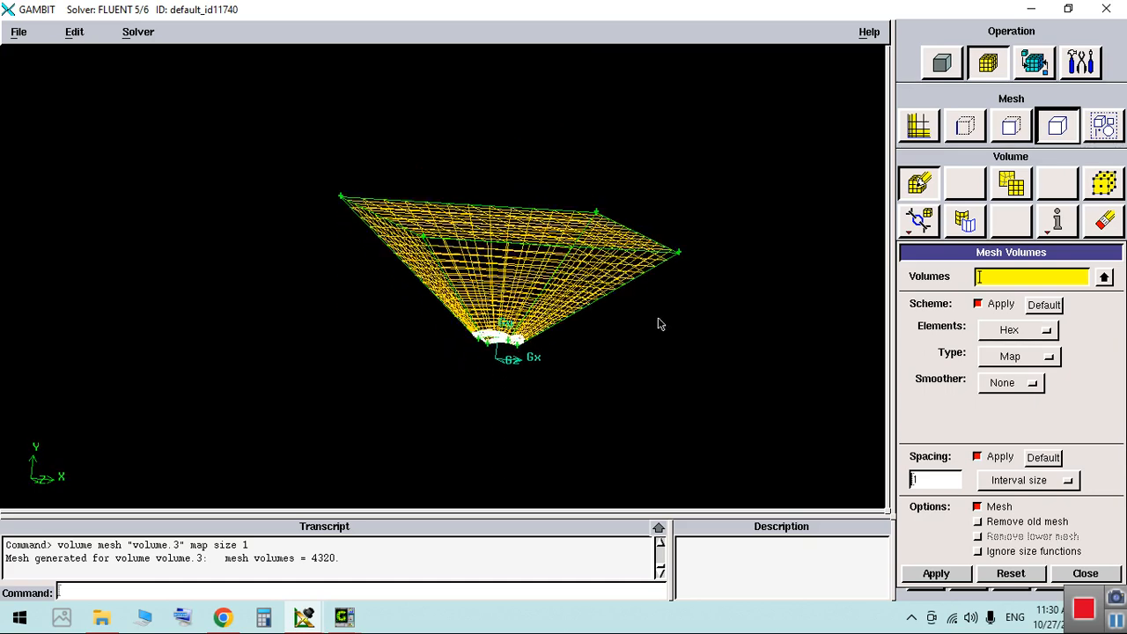
{"action": "left_click", "coordinate": [1113, 572]}
{"action": "left_click", "coordinate": [1097, 573]}
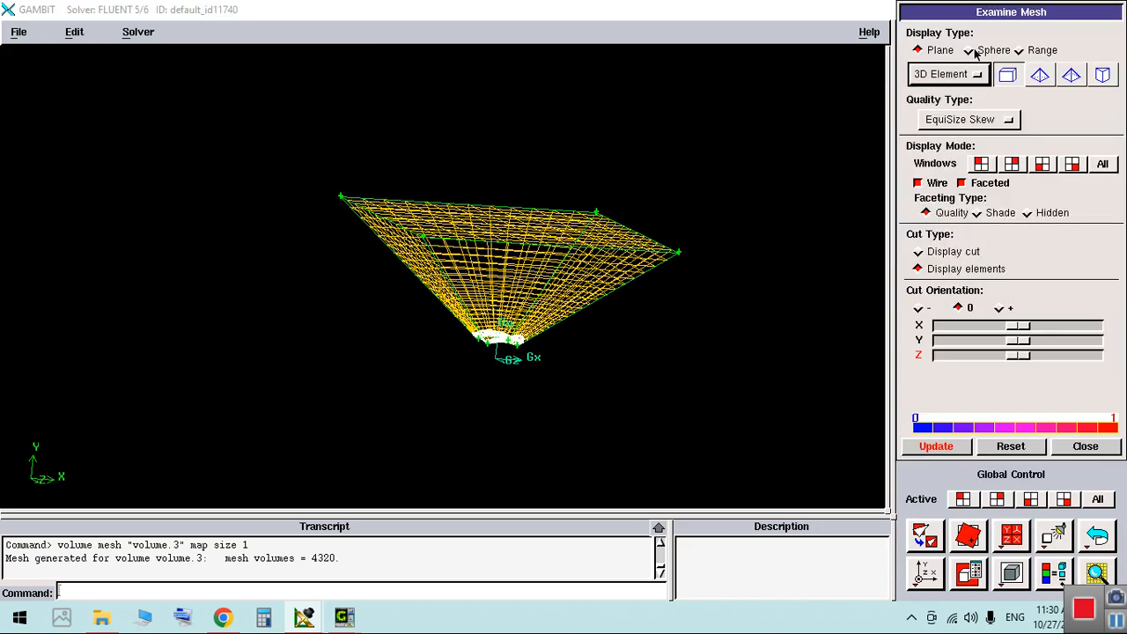
{"action": "left_click", "coordinate": [969, 50]}
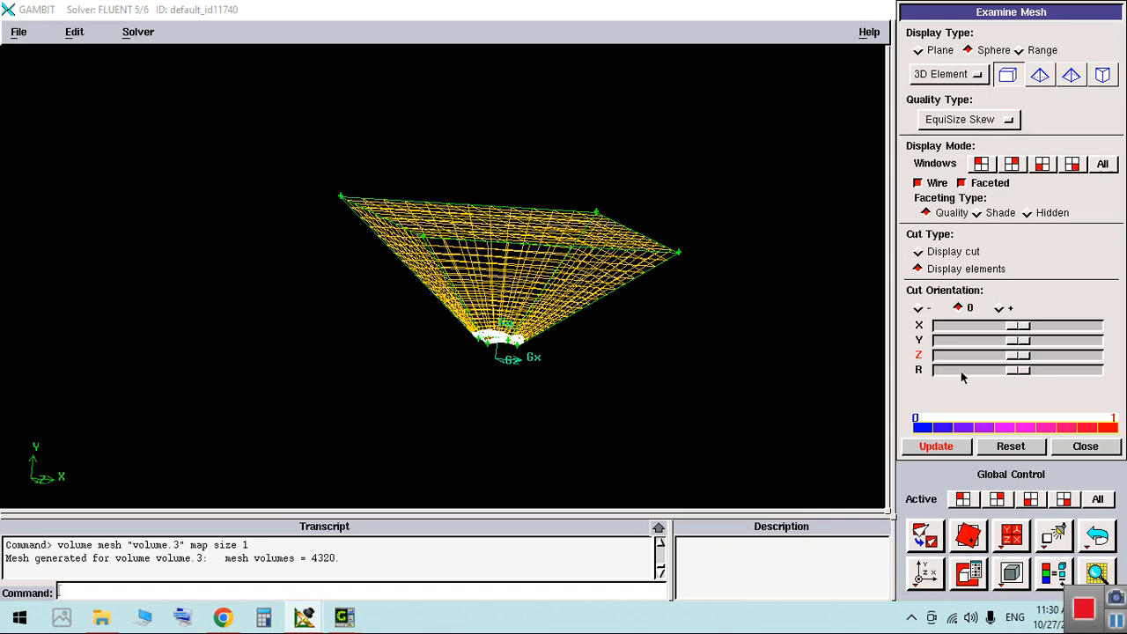
{"action": "left_click_drag", "start_coordinate": [1015, 376], "coordinate": [988, 386]}
{"action": "right_click_drag", "start_coordinate": [547, 264], "coordinate": [577, 492]}
{"action": "middle_click_drag", "start_coordinate": [400, 264], "coordinate": [471, 170]}
{"action": "right_click_drag", "start_coordinate": [471, 170], "coordinate": [507, 310]}
{"action": "left_click_drag", "start_coordinate": [1000, 375], "coordinate": [970, 375]}
{"action": "right_click_drag", "start_coordinate": [581, 370], "coordinate": [604, 462]}
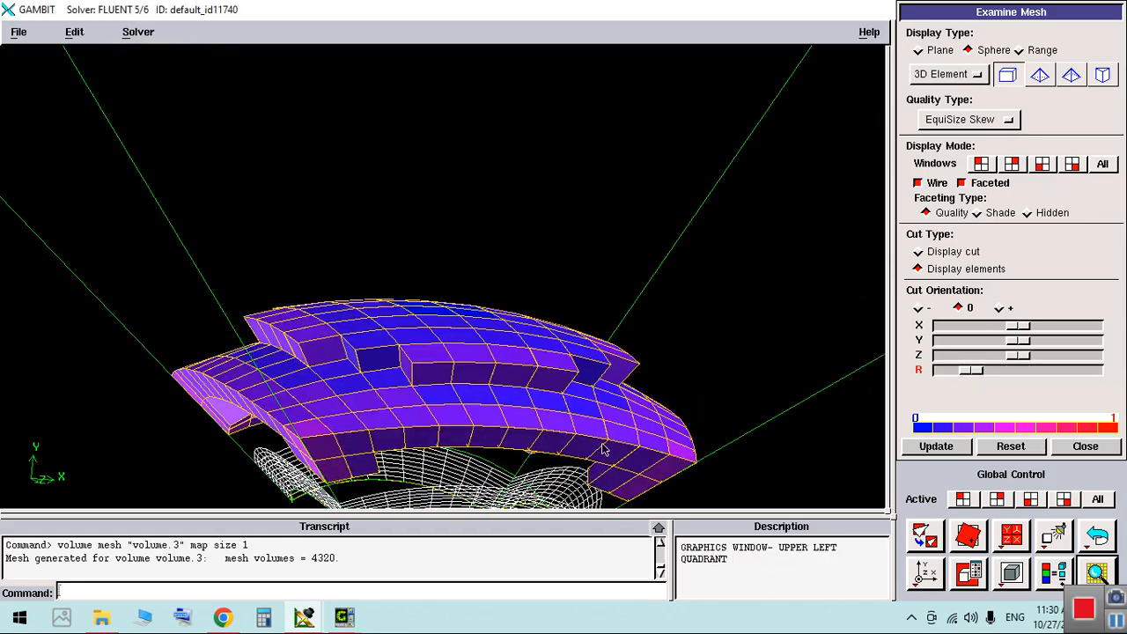
Step: Inspect the cut elements around the spherical patch, enlarge the spherical cut's radius and end the mesh examination
{"action": "mouse_move", "coordinate": [500, 363]}
{"action": "left_mouse_down"}
{"action": "mouse_move", "coordinate": [531, 239]}
{"action": "mouse_move", "coordinate": [538, 260]}
{"action": "mouse_move", "coordinate": [524, 144]}
{"action": "mouse_move", "coordinate": [462, 212]}
{"action": "mouse_move", "coordinate": [557, 295]}
{"action": "left_mouse_up"}
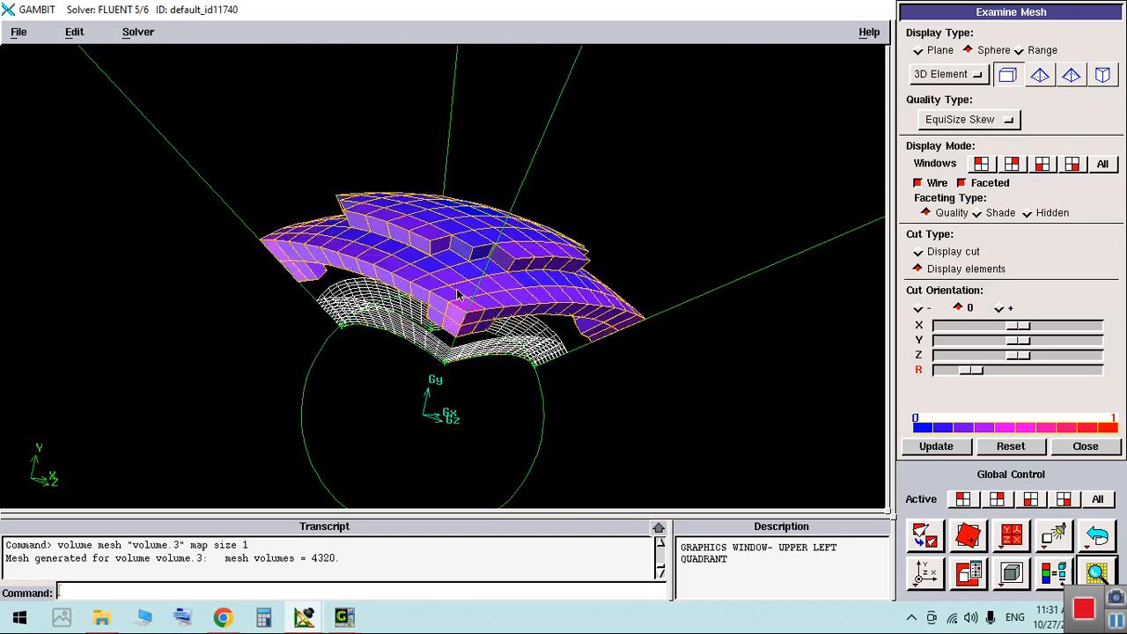
{"action": "mouse_move", "coordinate": [473, 257]}
{"action": "middle_mouse_down"}
{"action": "mouse_move", "coordinate": [406, 269]}
{"action": "mouse_move", "coordinate": [562, 289]}
{"action": "middle_mouse_up"}
{"action": "right_click_drag", "start_coordinate": [583, 326], "coordinate": [596, 247]}
{"action": "left_click_drag", "start_coordinate": [593, 313], "coordinate": [537, 319]}
{"action": "middle_click_drag", "start_coordinate": [676, 308], "coordinate": [532, 340]}
{"action": "right_click_drag", "start_coordinate": [533, 340], "coordinate": [557, 245]}
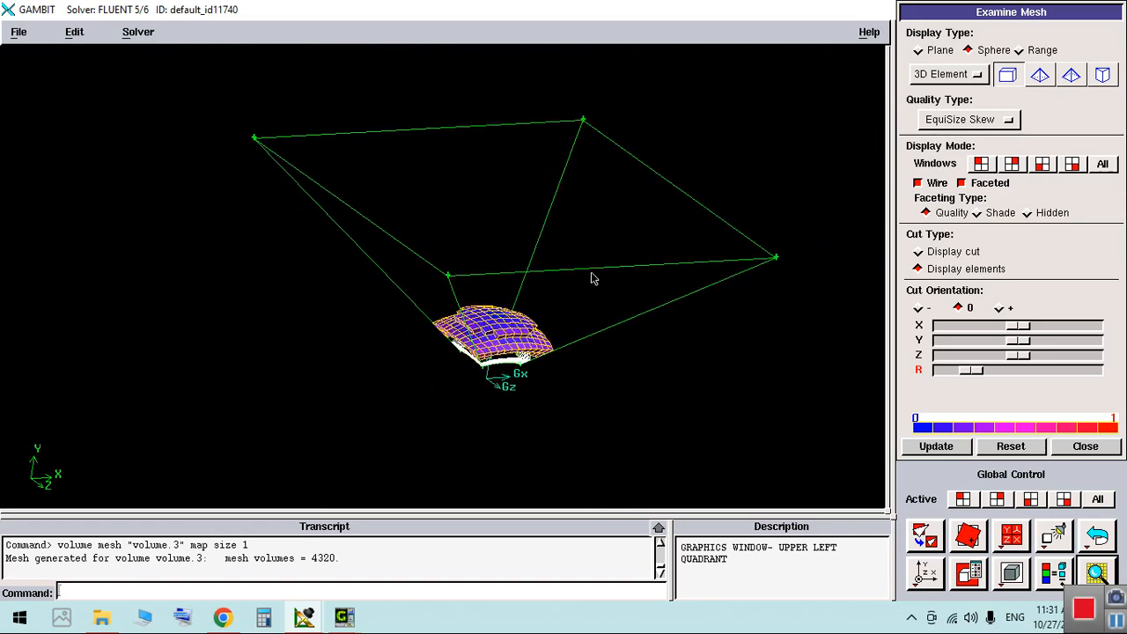
{"action": "left_click_drag", "start_coordinate": [976, 374], "coordinate": [1026, 372]}
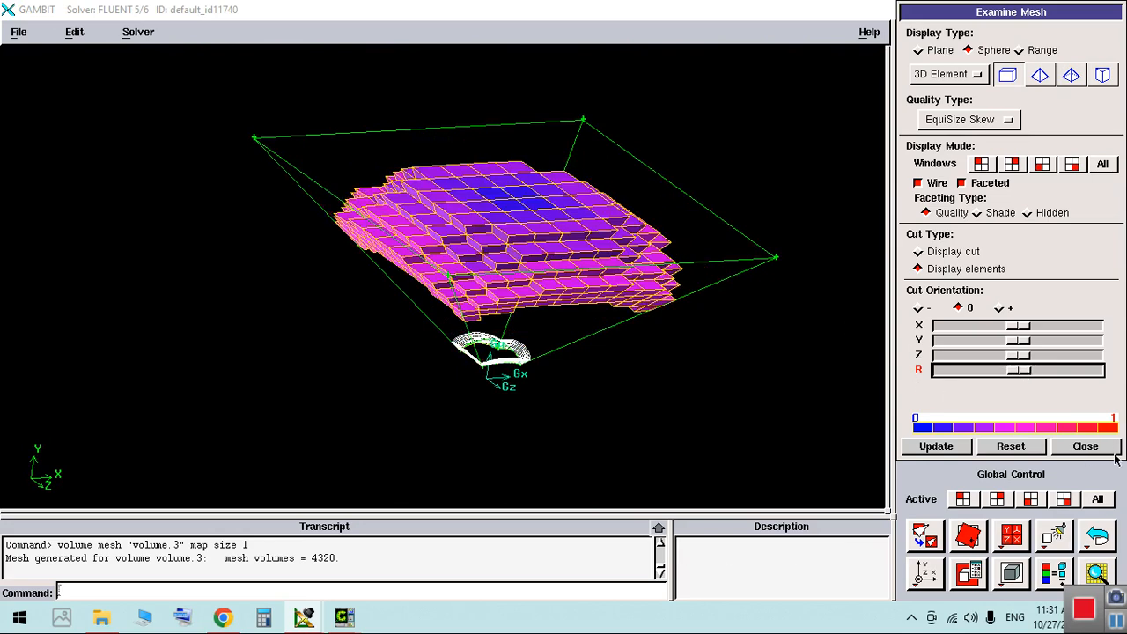
{"action": "left_click", "coordinate": [1086, 446]}
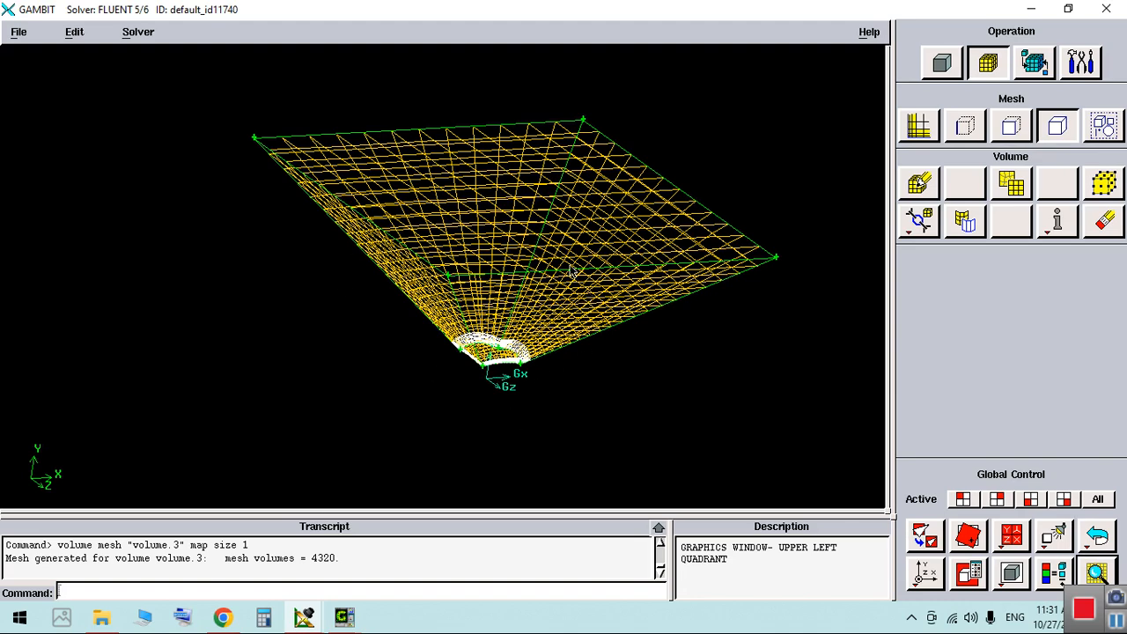
Step: Prepare a volume copy operation with the number of copies set to 3
{"action": "mouse_move", "coordinate": [575, 450]}
{"action": "left_mouse_down"}
{"action": "mouse_move", "coordinate": [576, 327]}
{"action": "mouse_move", "coordinate": [523, 297]}
{"action": "mouse_move", "coordinate": [508, 259]}
{"action": "mouse_move", "coordinate": [528, 264]}
{"action": "left_mouse_up"}
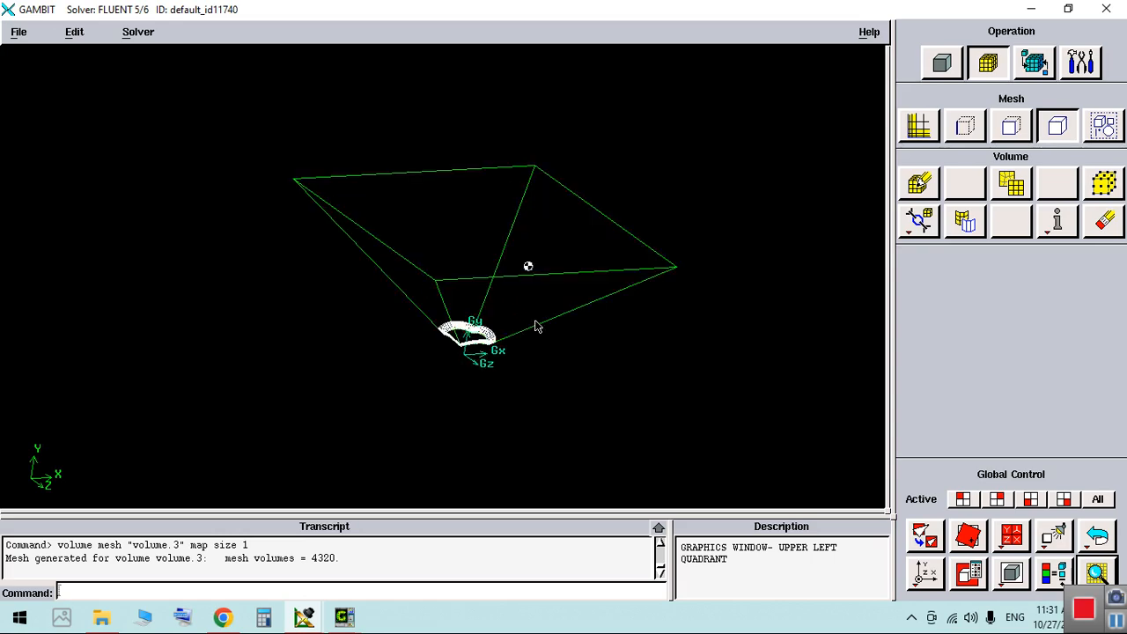
{"action": "left_click", "coordinate": [941, 64]}
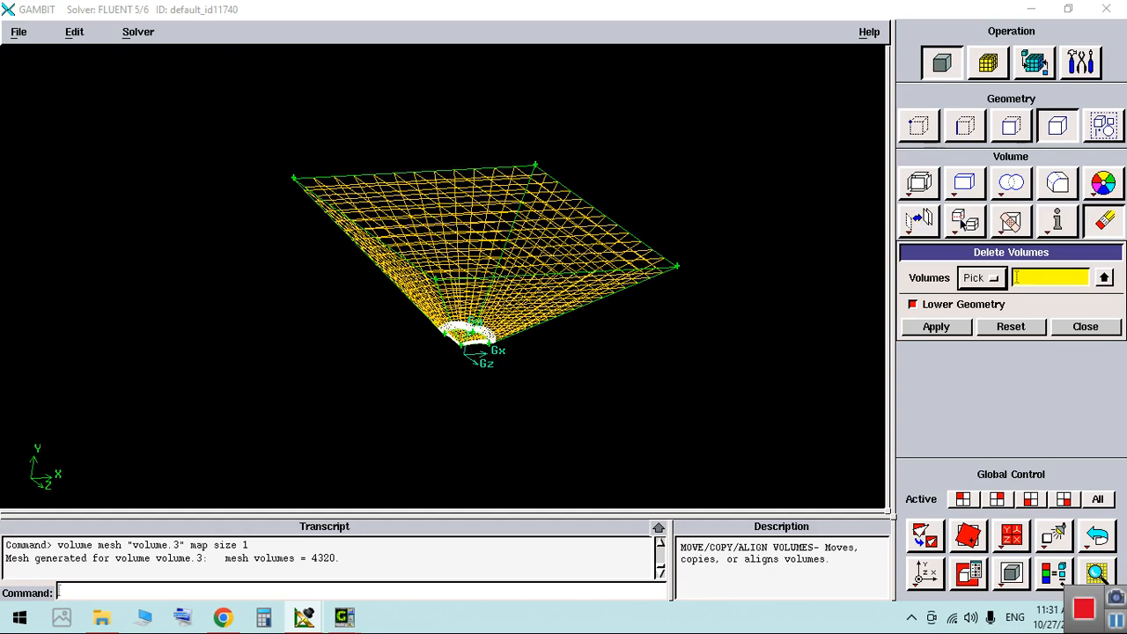
{"action": "left_click", "coordinate": [921, 222]}
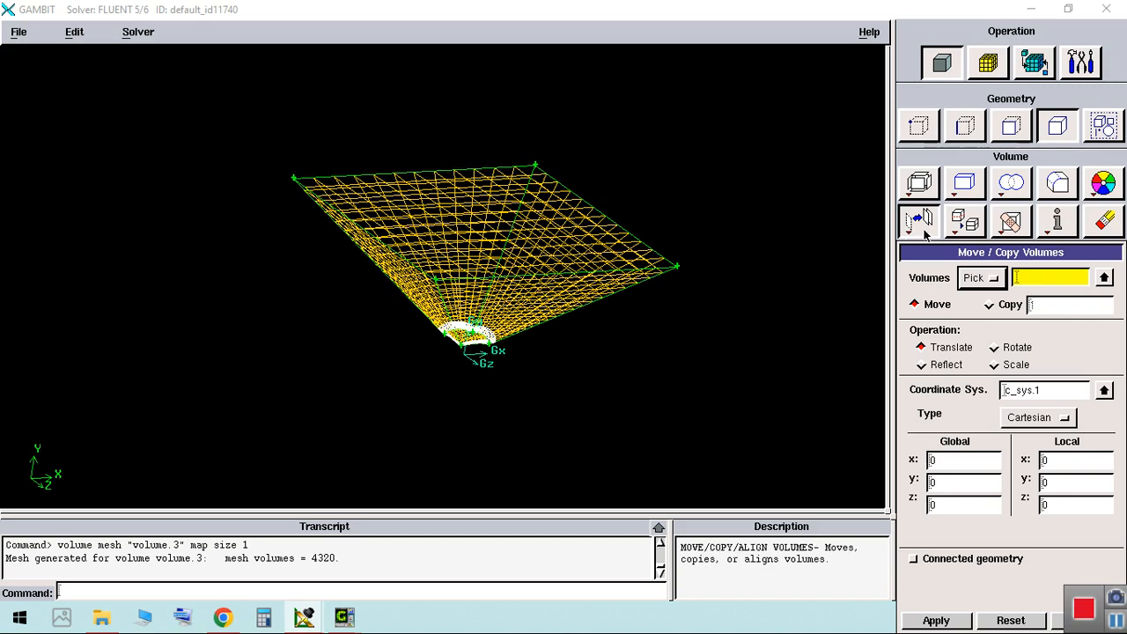
{"action": "left_click", "coordinate": [1006, 305]}
{"action": "left_click", "coordinate": [1058, 308]}
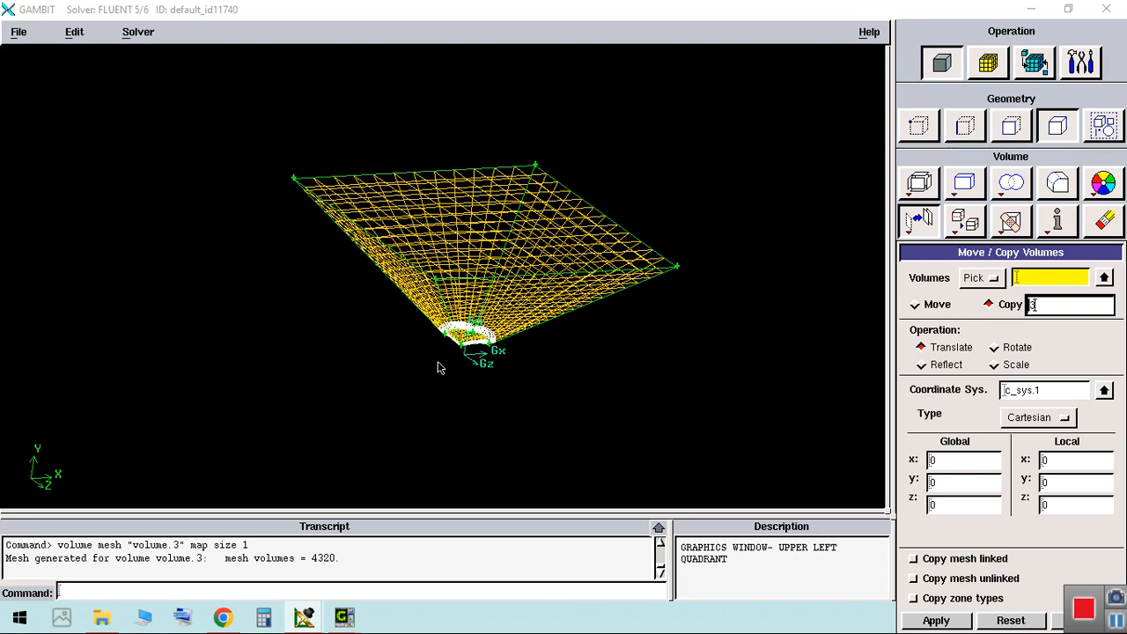
{"action": "left_click_drag", "start_coordinate": [1085, 150], "coordinate": [1064, 110]}
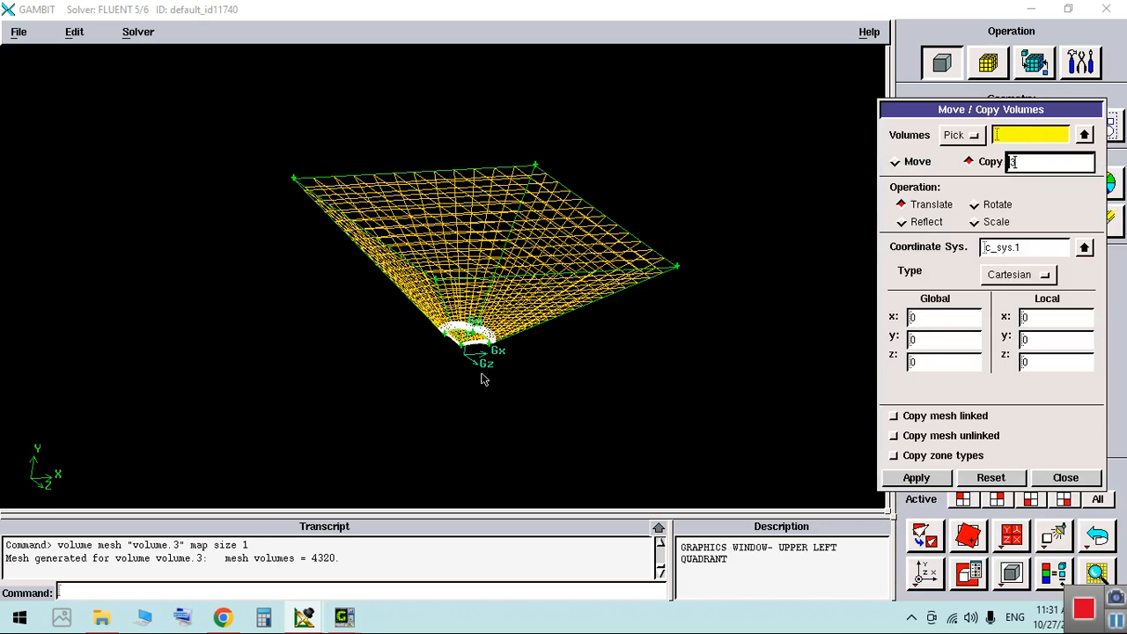
Step: Hide the coordinate system in the graphics display
{"action": "left_click", "coordinate": [961, 574]}
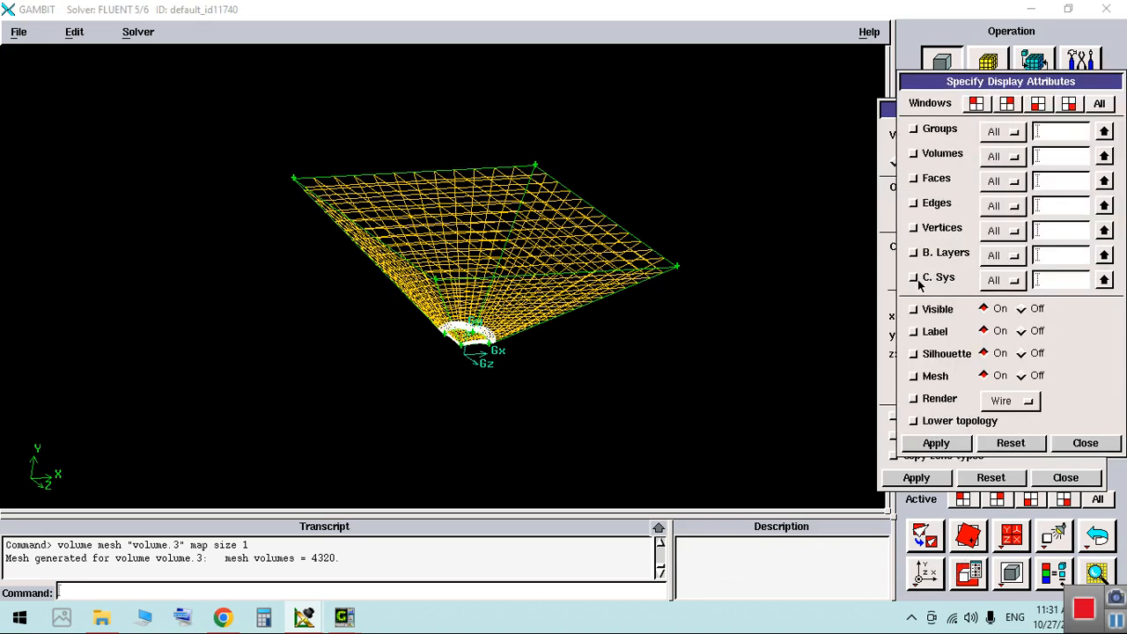
{"action": "left_click", "coordinate": [1038, 309]}
{"action": "left_click", "coordinate": [937, 445]}
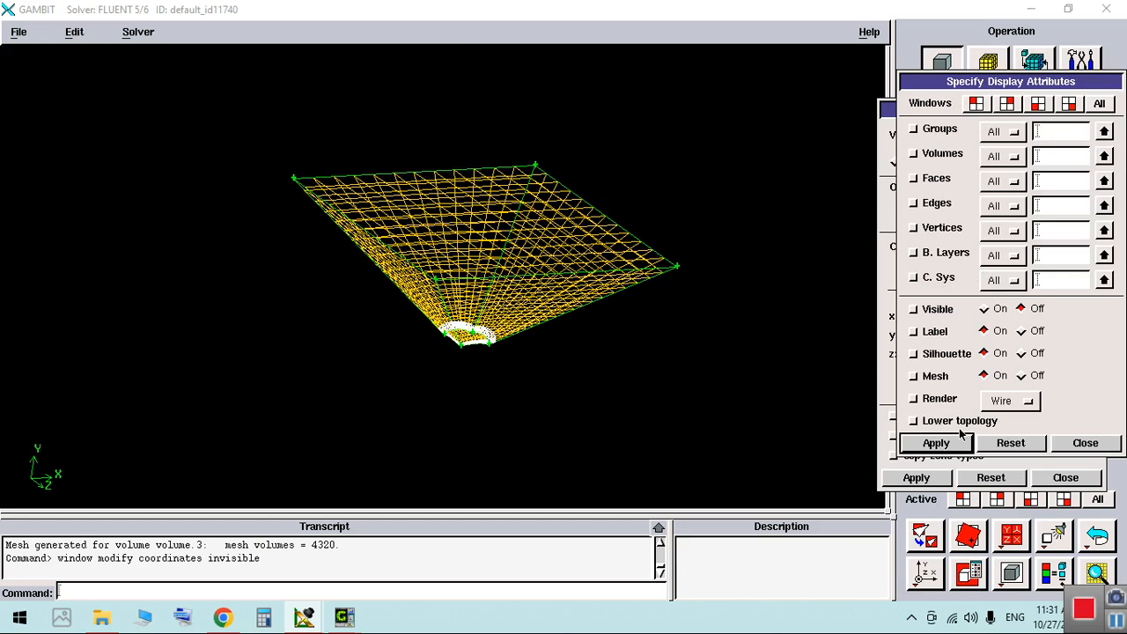
{"action": "left_click", "coordinate": [1088, 444]}
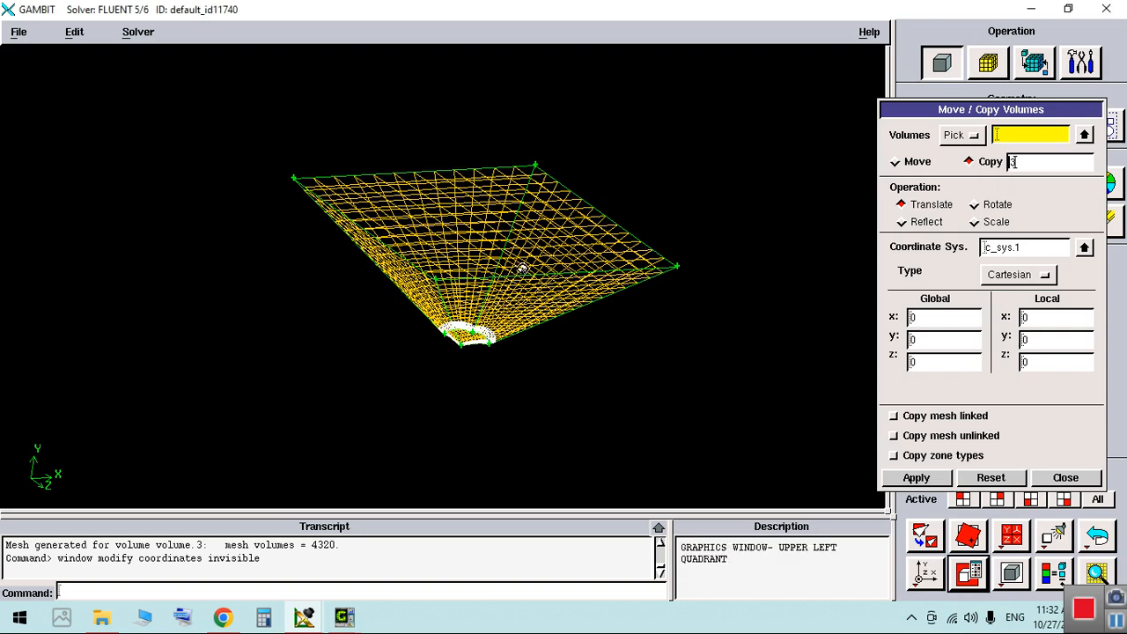
Step: Copy the meshed volume by rotating it 90 degrees about the Z axis, with its mesh copied unlinked
{"action": "left_click", "coordinate": [521, 275], "text": "shift"}
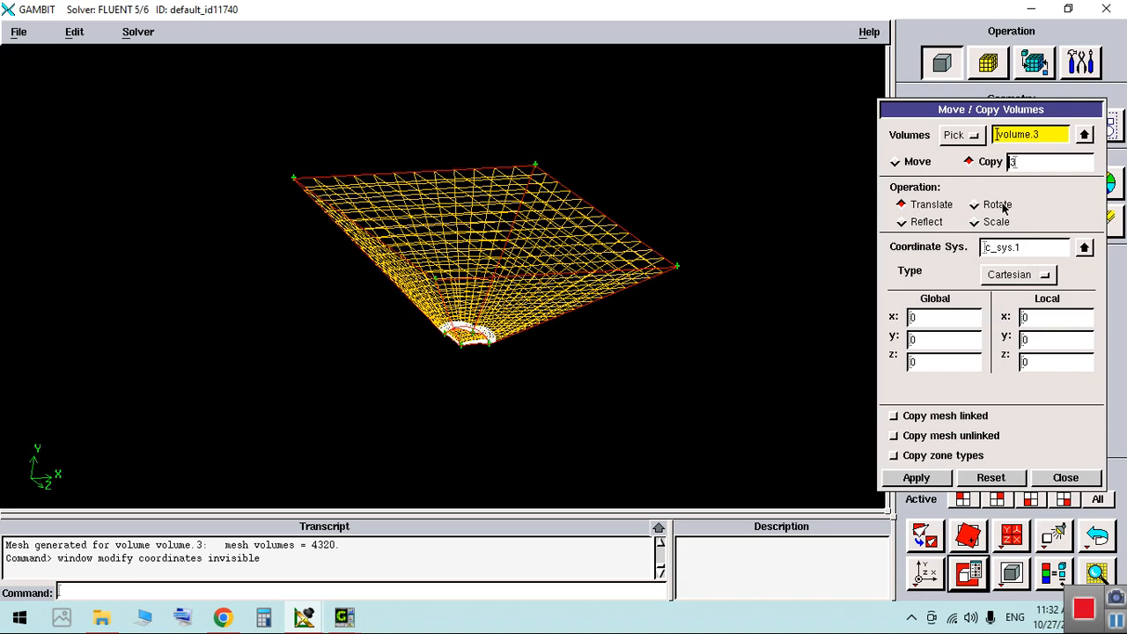
{"action": "left_click", "coordinate": [974, 205]}
{"action": "left_click", "coordinate": [997, 250]}
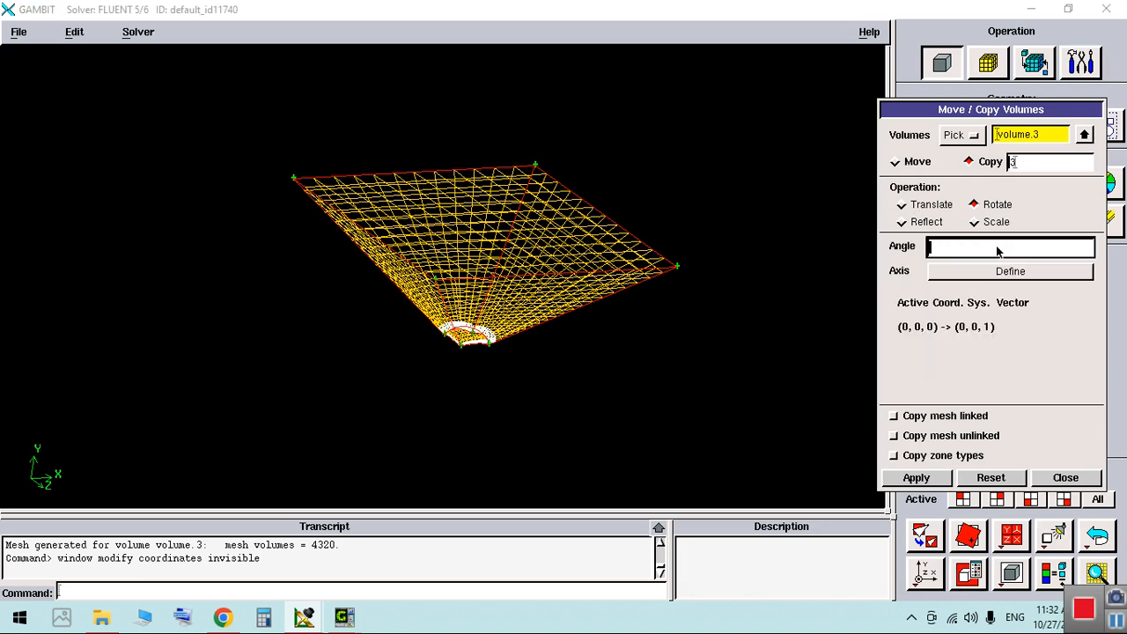
{"action": "type", "text": "9"}
{"action": "left_click", "coordinate": [920, 440]}
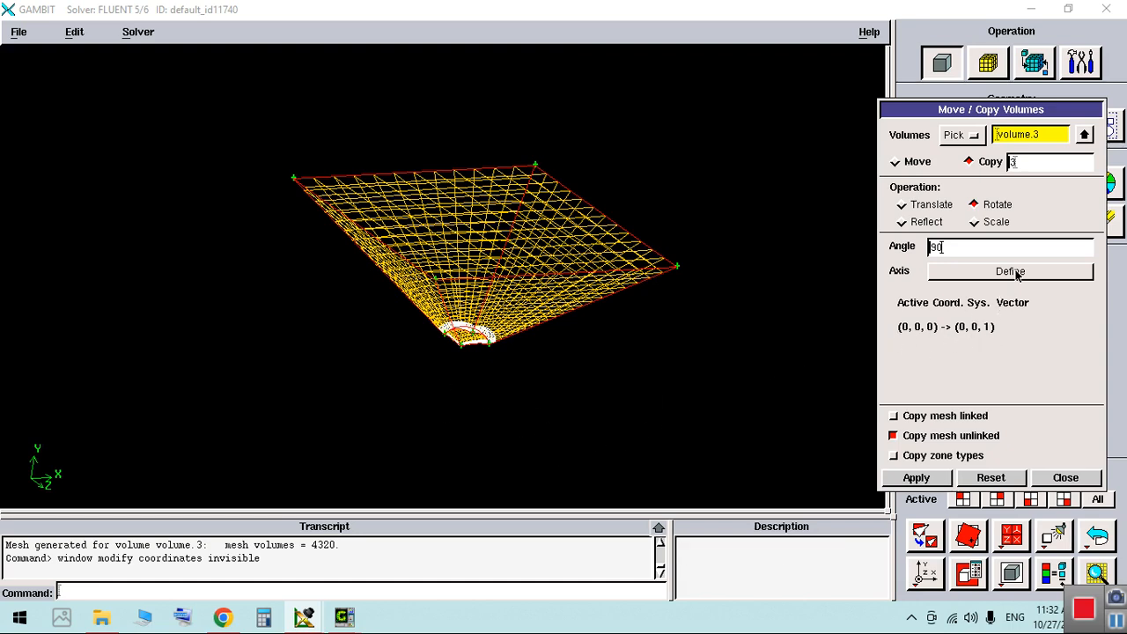
{"action": "right_click", "coordinate": [717, 335], "text": "shift"}
{"action": "right_click_drag", "start_coordinate": [515, 390], "coordinate": [531, 238]}
{"action": "mouse_move", "coordinate": [498, 370]}
{"action": "left_mouse_down"}
{"action": "mouse_move", "coordinate": [433, 355]}
{"action": "mouse_move", "coordinate": [509, 343]}
{"action": "left_mouse_up"}
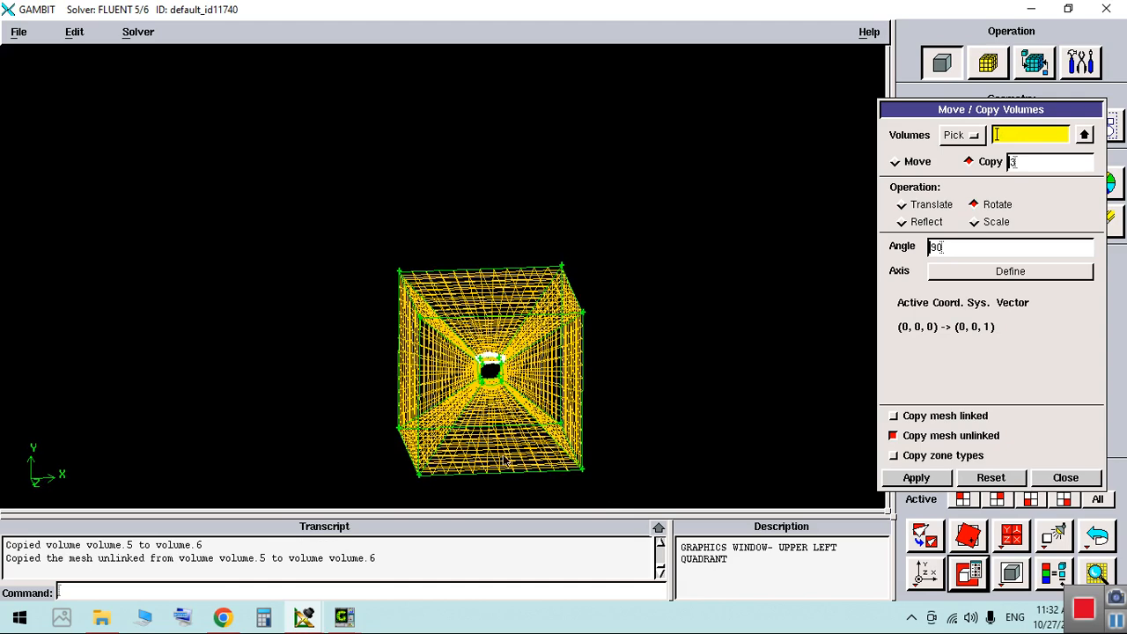
Step: Examine the EquiSize Skew of the hex elements in all four volumes over the range 0 to 1
{"action": "left_click", "coordinate": [1066, 477]}
{"action": "left_click", "coordinate": [1098, 573]}
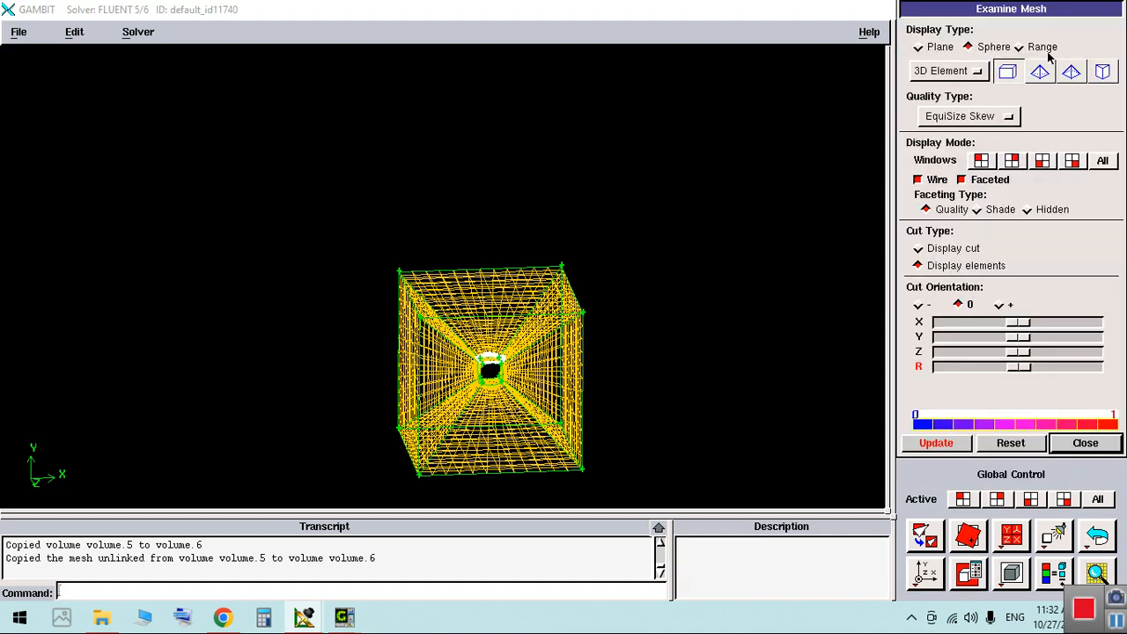
{"action": "left_click", "coordinate": [1020, 47]}
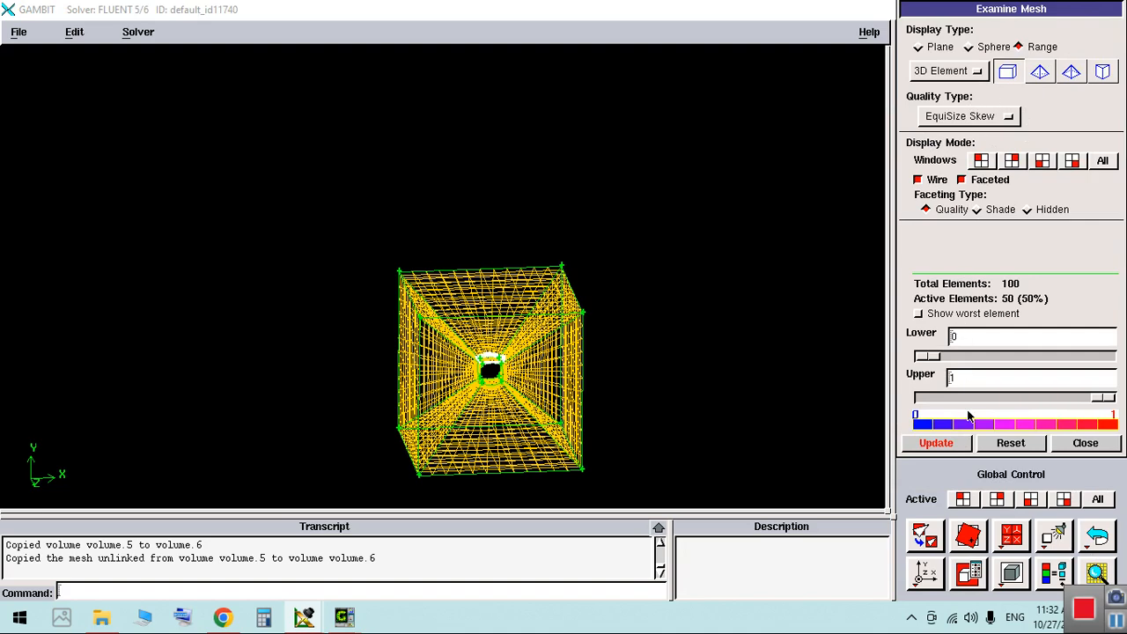
{"action": "left_click", "coordinate": [947, 445]}
{"action": "middle_click_drag", "start_coordinate": [556, 330], "coordinate": [566, 247]}
{"action": "right_click_drag", "start_coordinate": [566, 248], "coordinate": [579, 384]}
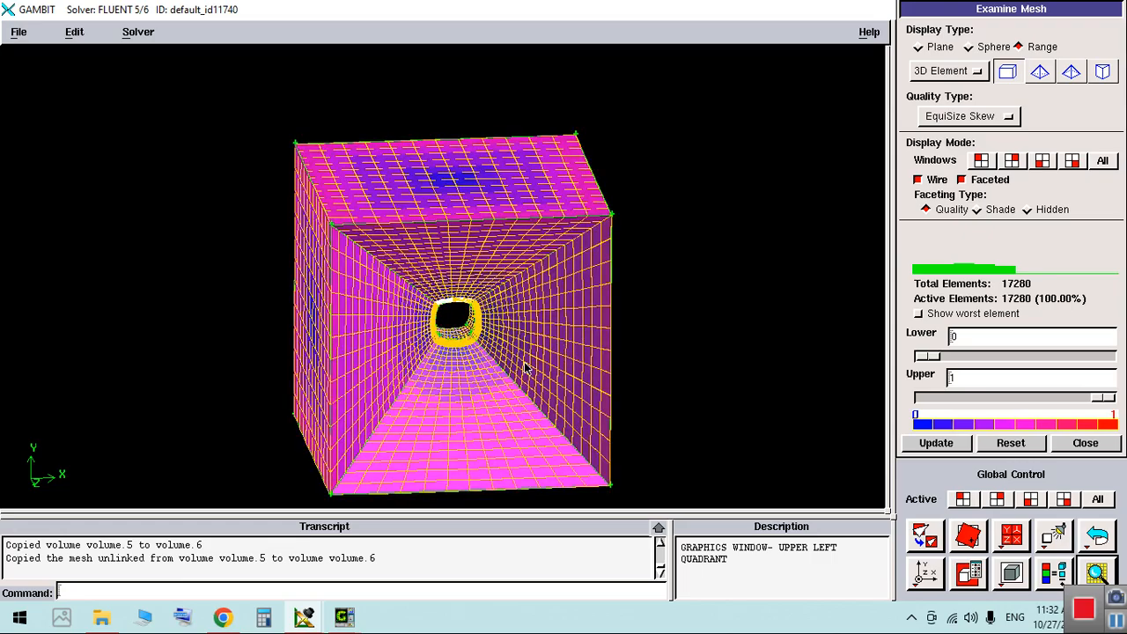
{"action": "left_click_drag", "start_coordinate": [508, 374], "coordinate": [364, 335]}
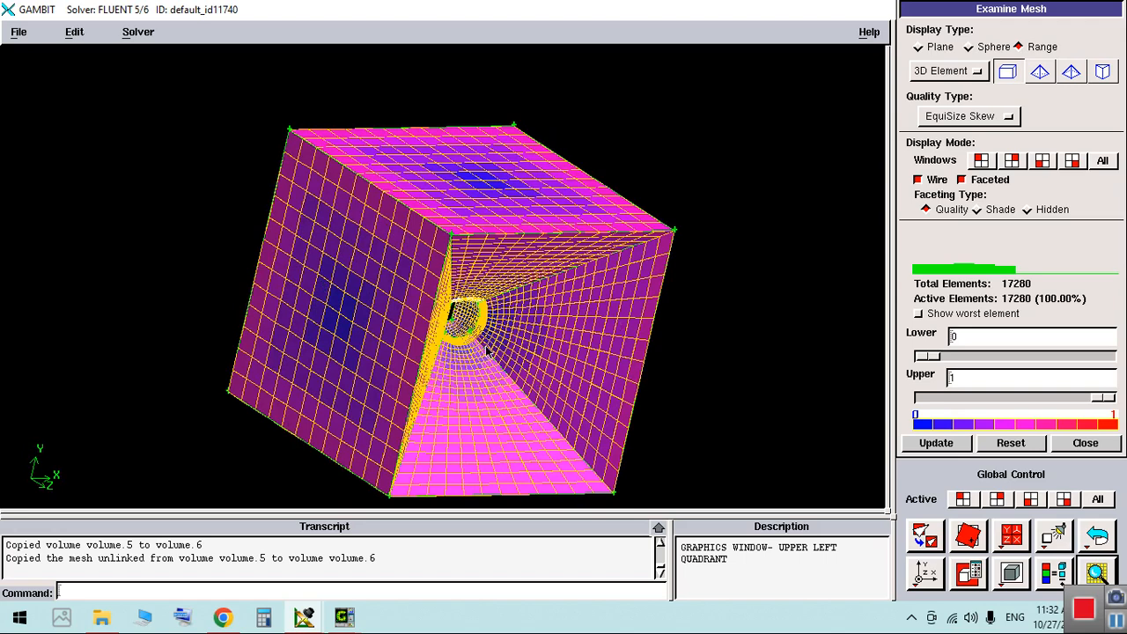
{"action": "left_click_drag", "start_coordinate": [428, 329], "coordinate": [252, 292]}
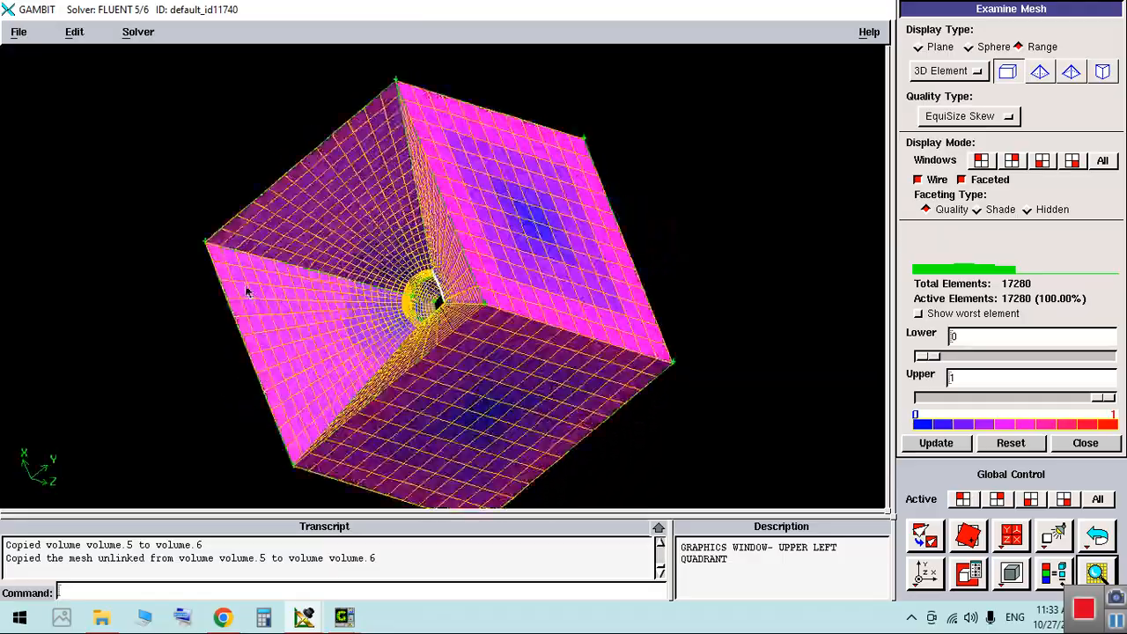
{"action": "left_click_drag", "start_coordinate": [370, 251], "coordinate": [483, 245]}
{"action": "left_click", "coordinate": [1086, 443]}
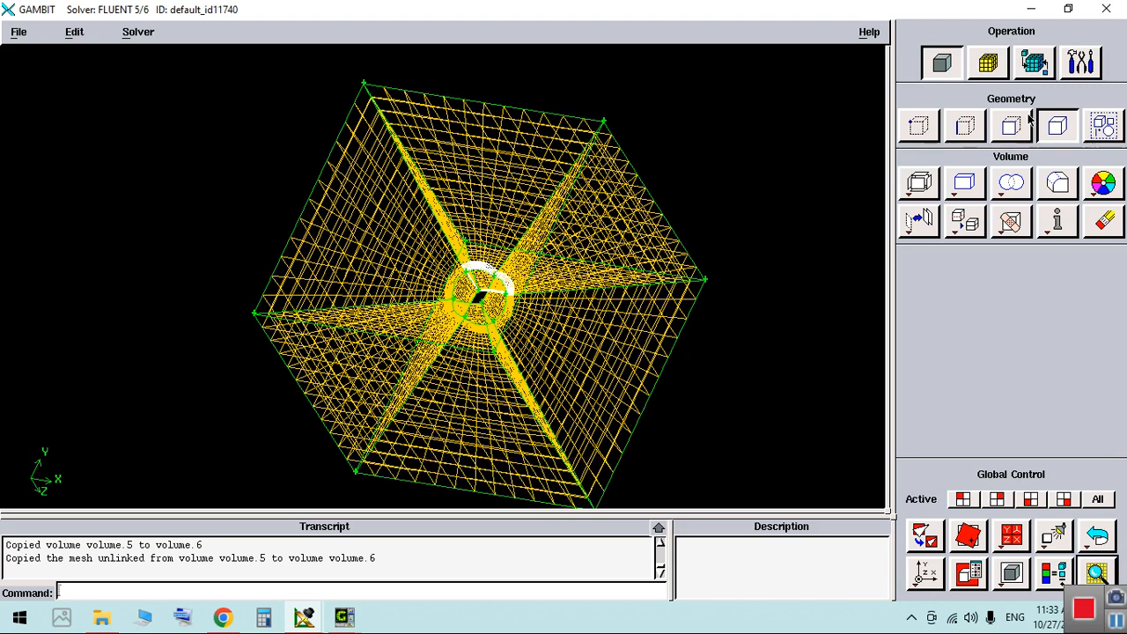
Step: Copy volume.3 once by rotating it 90 degrees about the positive X axis, with its mesh copied unlinked
{"action": "left_click", "coordinate": [918, 221]}
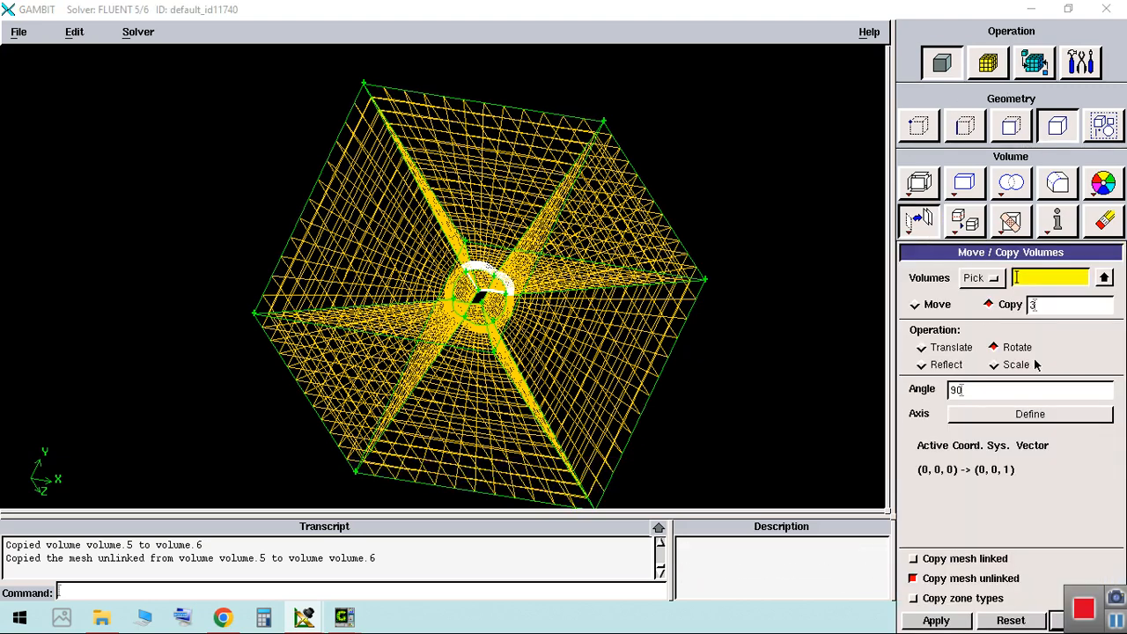
{"action": "left_click", "coordinate": [1046, 305]}
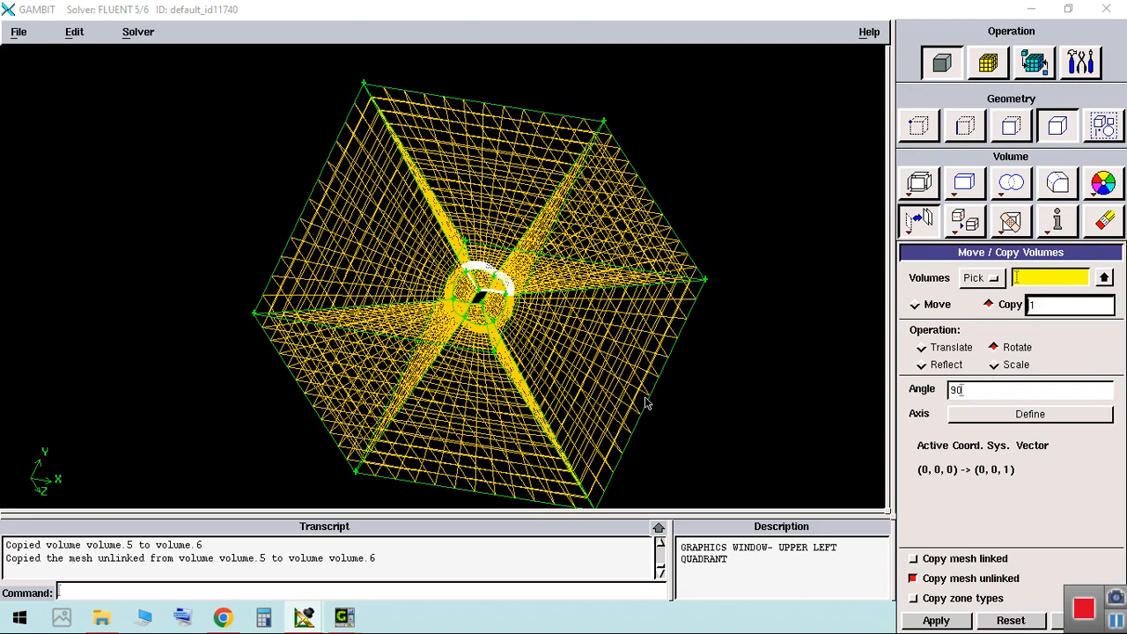
{"action": "left_click", "coordinate": [1041, 417]}
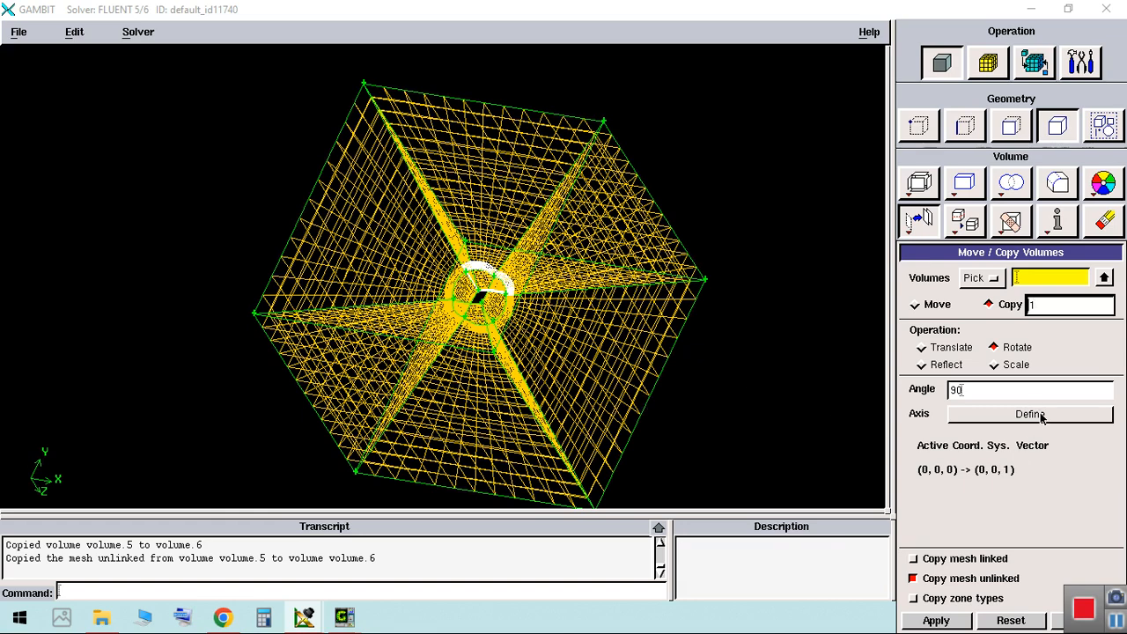
{"action": "left_click", "coordinate": [757, 485]}
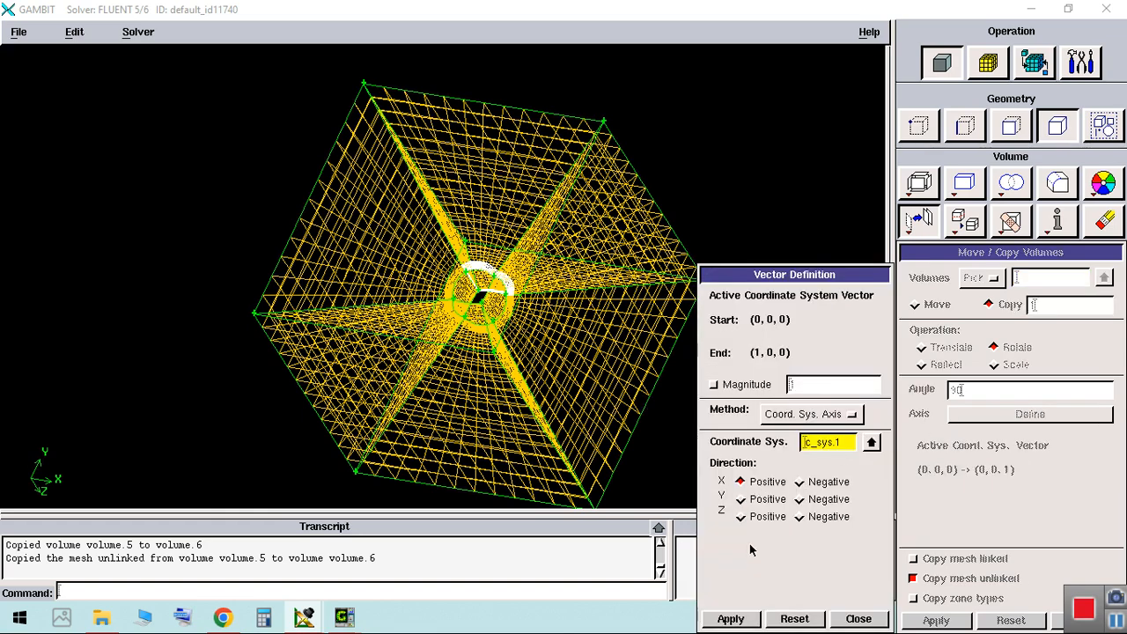
{"action": "left_click", "coordinate": [731, 619]}
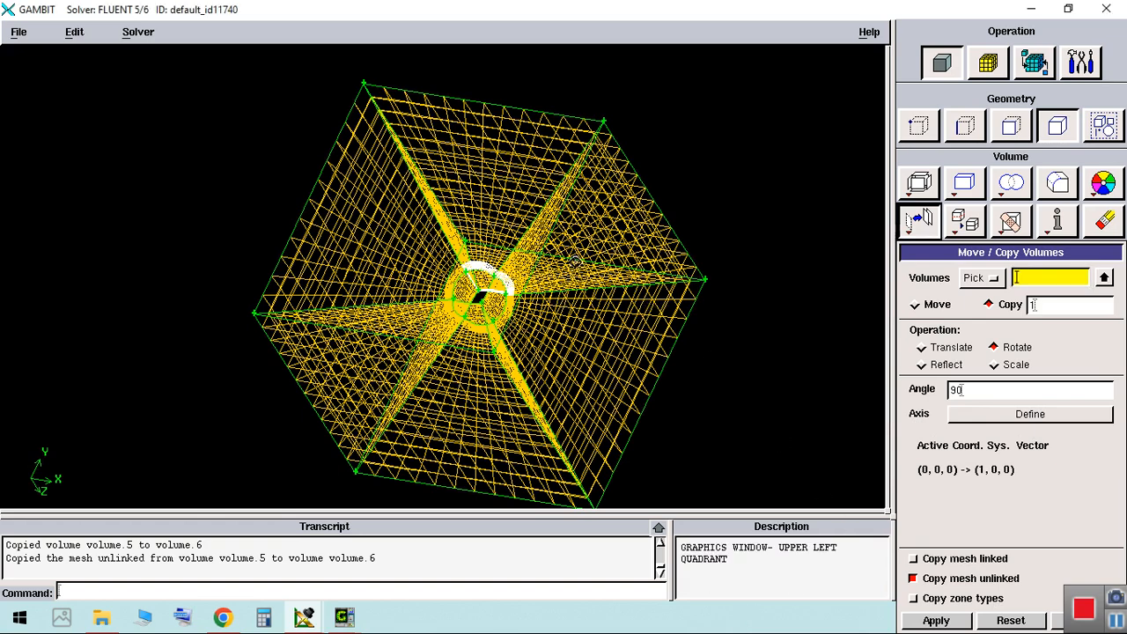
{"action": "left_click", "coordinate": [576, 260], "text": "shift"}
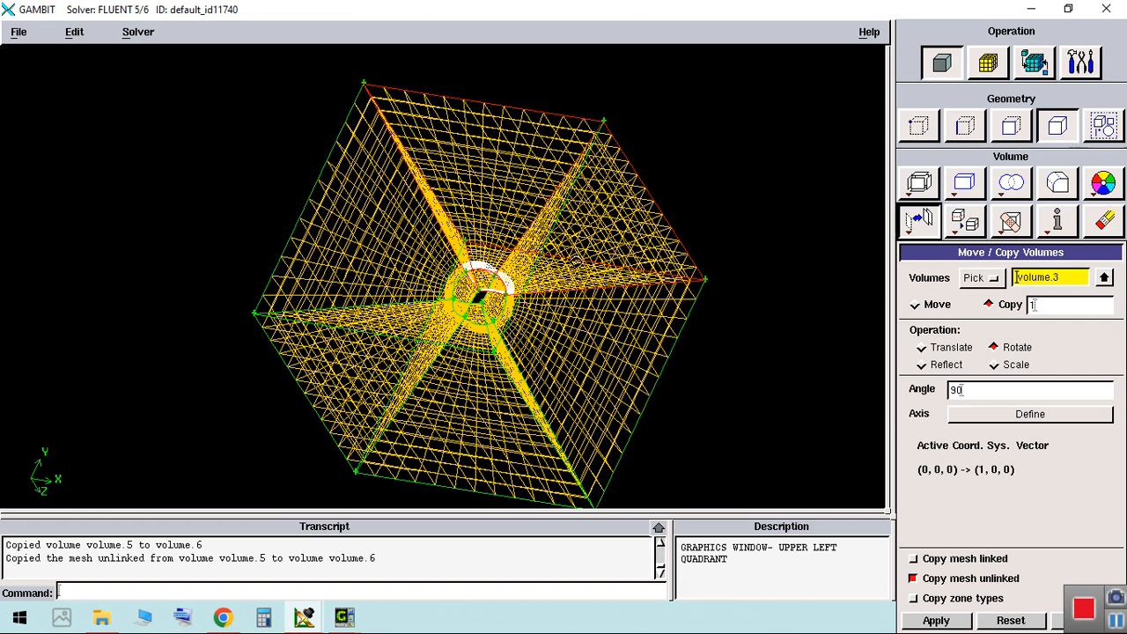
{"action": "middle_click", "coordinate": [794, 256], "text": "shift"}
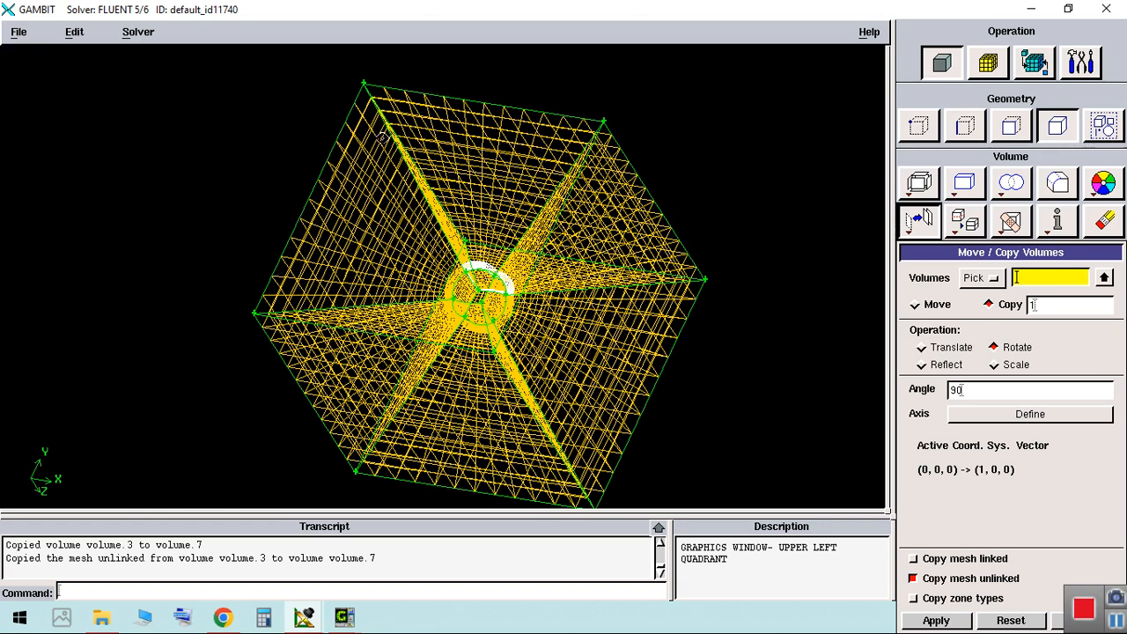
Step: Copy volume.3 once by rotating it -90 degrees about the X axis, with its mesh copied unlinked
{"action": "left_click", "coordinate": [981, 393]}
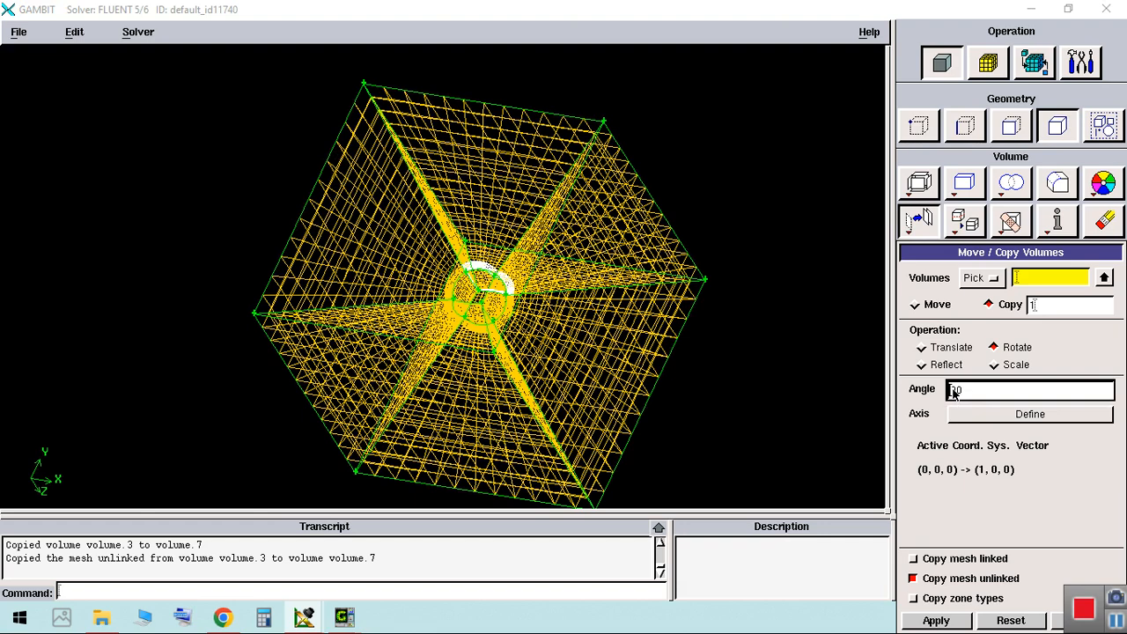
{"action": "type", "text": "-"}
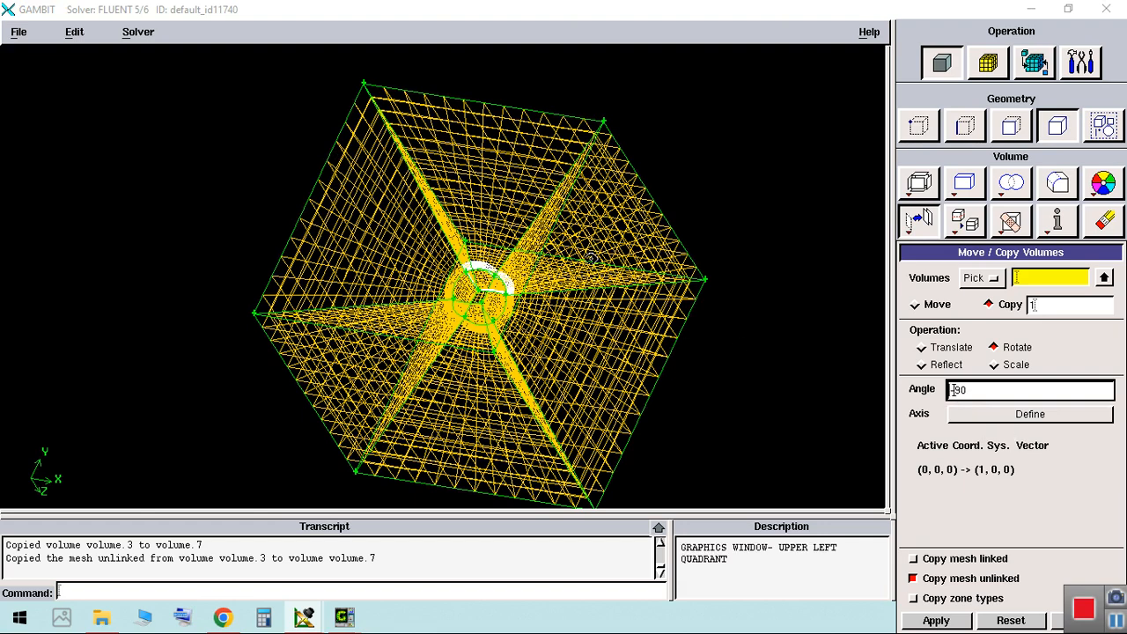
{"action": "left_click", "coordinate": [592, 256], "text": "shift"}
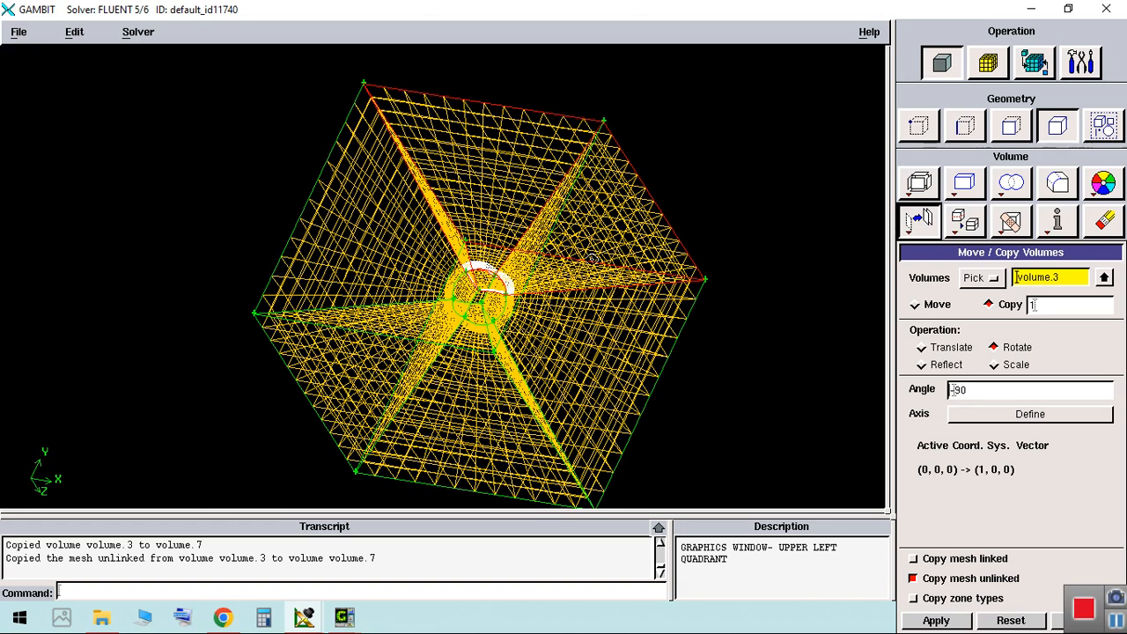
{"action": "middle_click", "coordinate": [594, 256], "text": "shift"}
{"action": "left_click_drag", "start_coordinate": [1066, 254], "coordinate": [1044, 126]}
{"action": "left_click", "coordinate": [1062, 494]}
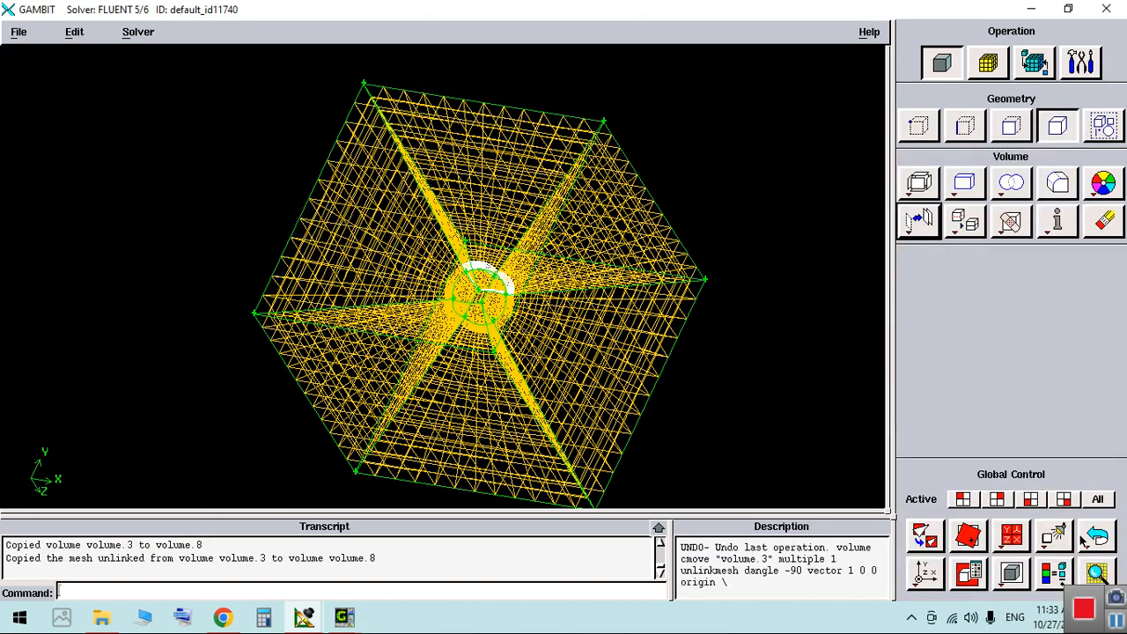
Step: Examine the EquiSize Skew of the hex elements throughout the full cube mesh over the range 0 to 1
{"action": "left_click", "coordinate": [1098, 573]}
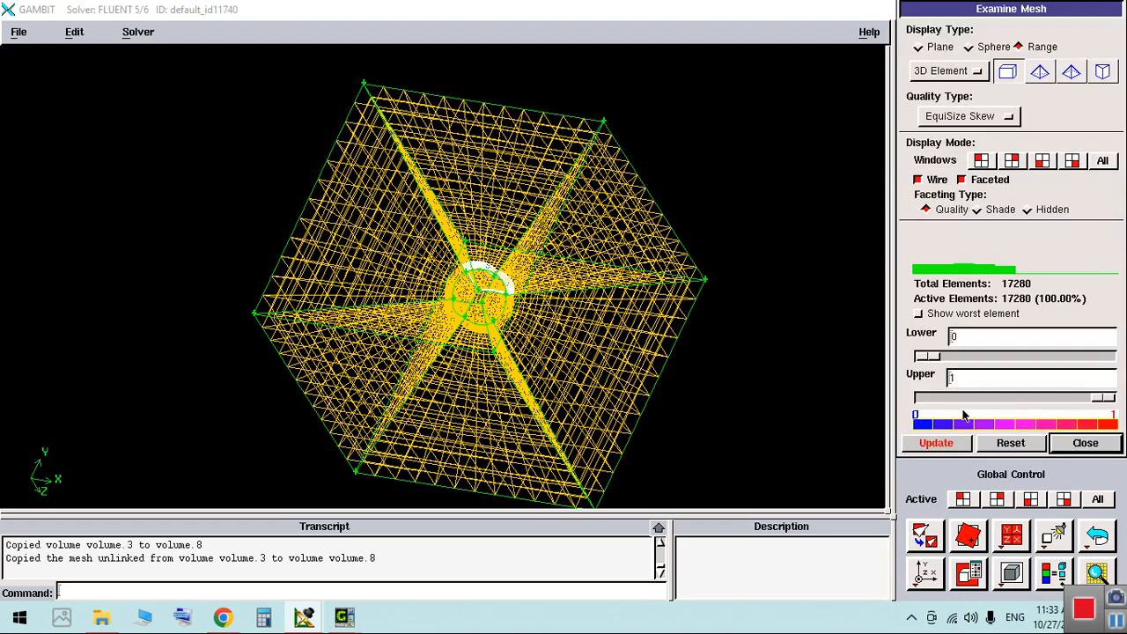
{"action": "left_click", "coordinate": [936, 443]}
{"action": "mouse_move", "coordinate": [449, 301]}
{"action": "left_mouse_down"}
{"action": "mouse_move", "coordinate": [485, 344]}
{"action": "mouse_move", "coordinate": [500, 325]}
{"action": "mouse_move", "coordinate": [499, 340]}
{"action": "left_mouse_up"}
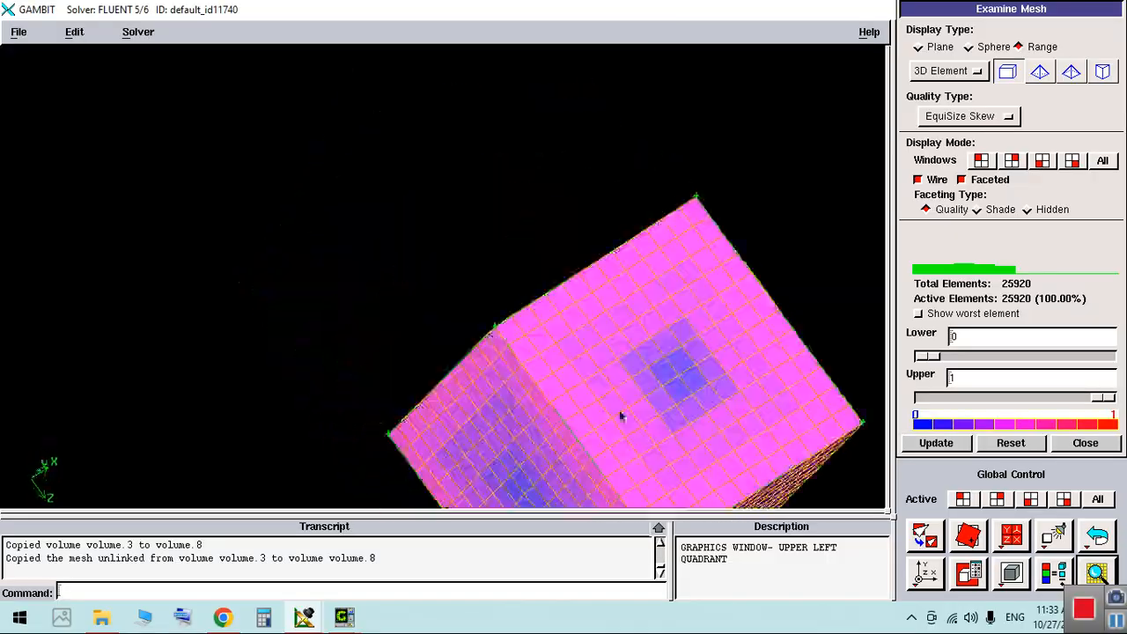
{"action": "left_click_drag", "start_coordinate": [646, 418], "coordinate": [519, 256]}
{"action": "mouse_move", "coordinate": [552, 312]}
{"action": "left_mouse_down"}
{"action": "mouse_move", "coordinate": [523, 256]}
{"action": "mouse_move", "coordinate": [520, 218]}
{"action": "mouse_move", "coordinate": [437, 264]}
{"action": "mouse_move", "coordinate": [267, 219]}
{"action": "mouse_move", "coordinate": [615, 254]}
{"action": "mouse_move", "coordinate": [612, 224]}
{"action": "mouse_move", "coordinate": [529, 297]}
{"action": "mouse_move", "coordinate": [523, 250]}
{"action": "left_mouse_up"}
{"action": "middle_click_drag", "start_coordinate": [523, 250], "coordinate": [629, 259]}
{"action": "right_click_drag", "start_coordinate": [584, 307], "coordinate": [592, 261]}
{"action": "left_click", "coordinate": [1089, 443]}
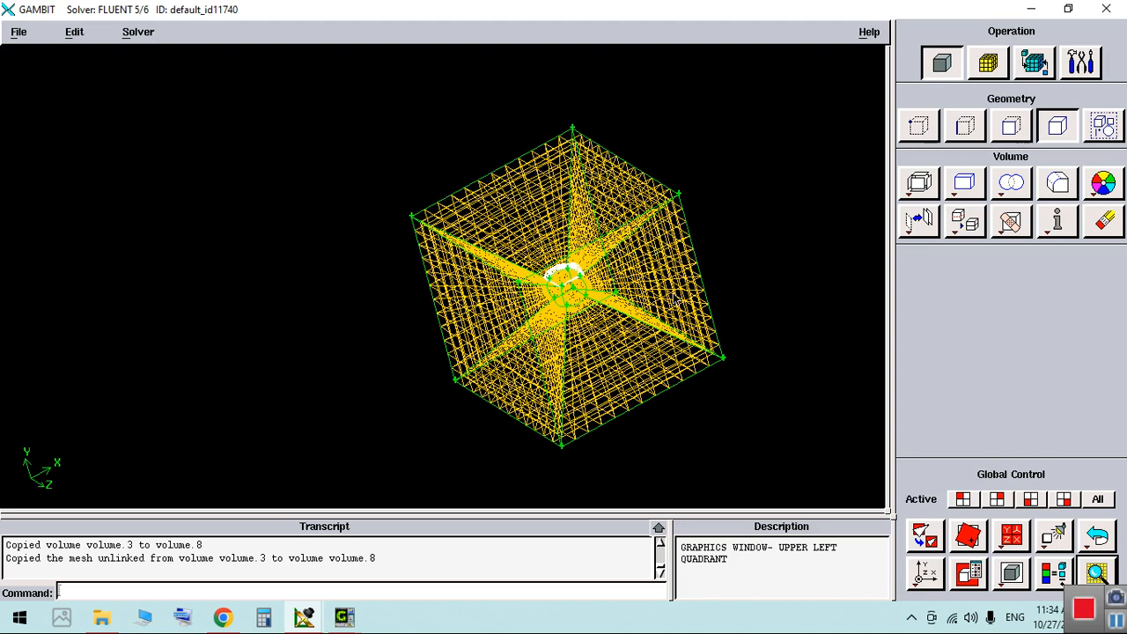
Step: Connect all faces of the copied volumes using the Real option
{"action": "left_click", "coordinate": [1016, 129]}
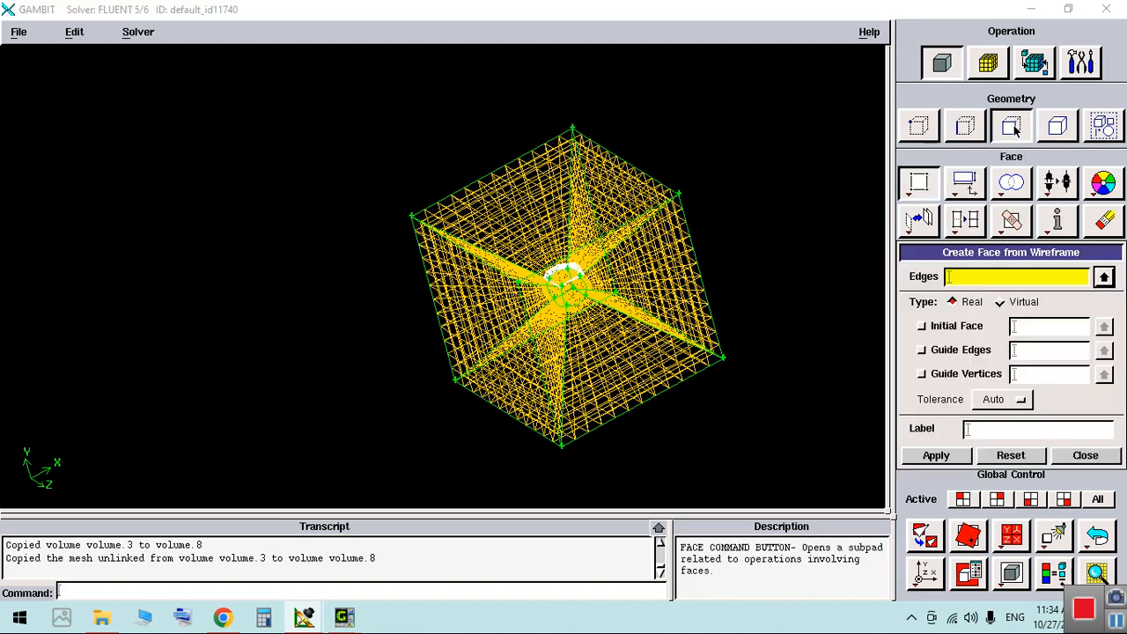
{"action": "left_click", "coordinate": [1054, 183]}
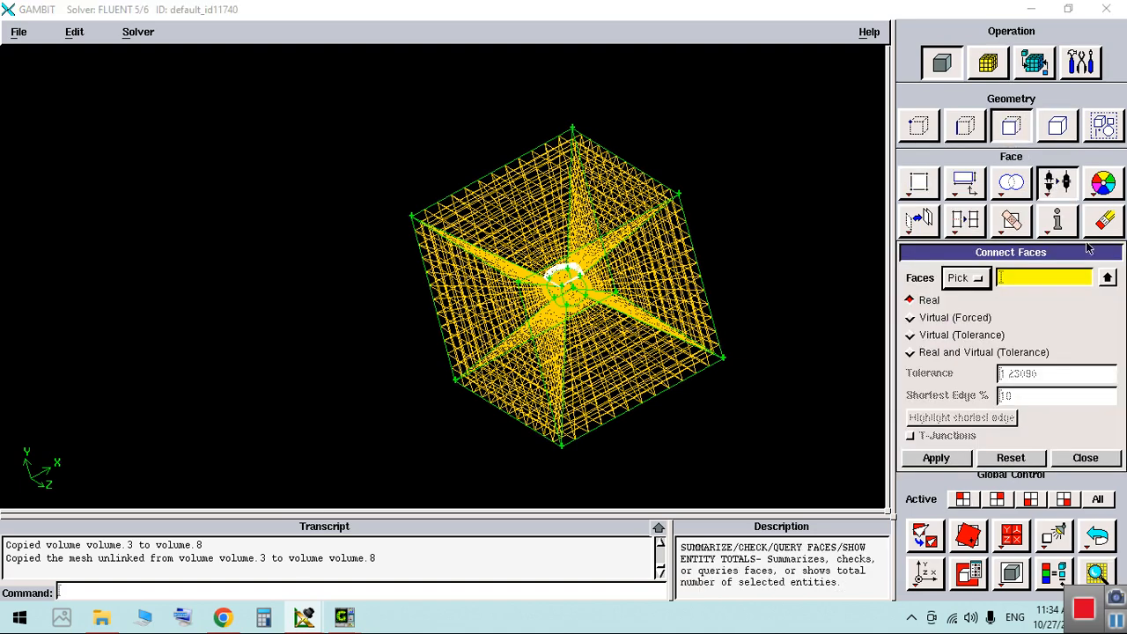
{"action": "left_click", "coordinate": [1107, 279]}
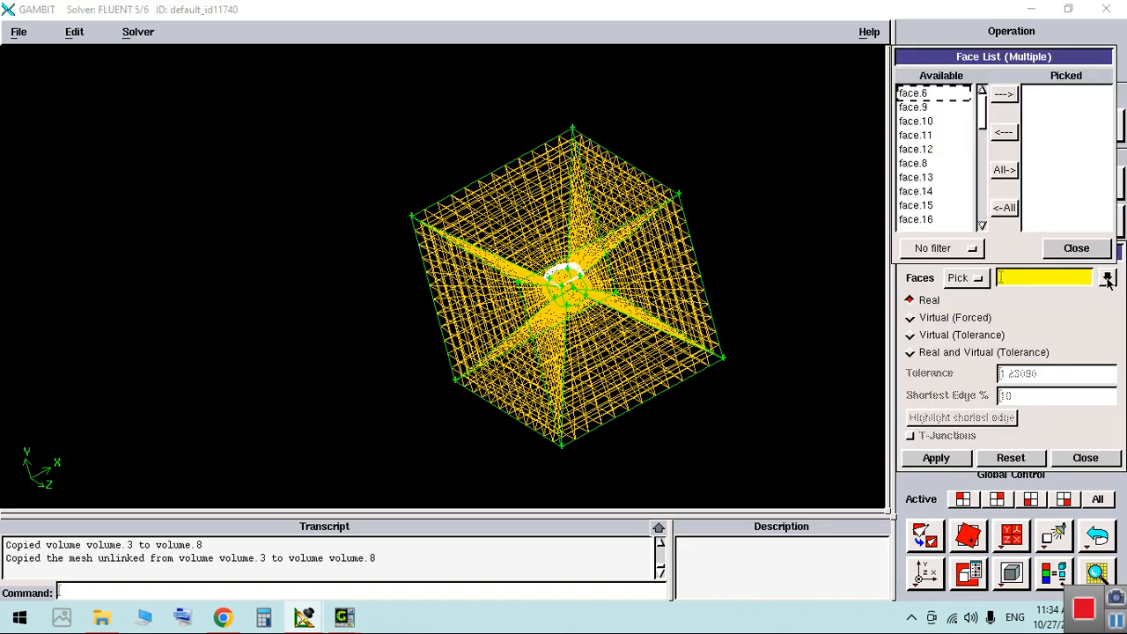
{"action": "left_click", "coordinate": [1006, 172]}
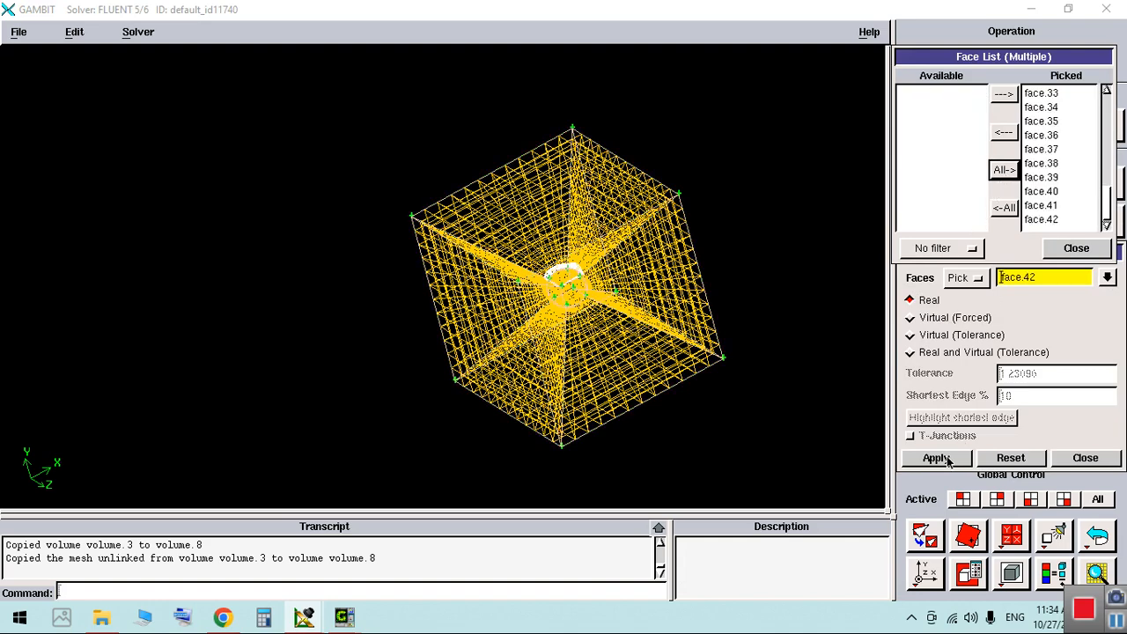
{"action": "left_click", "coordinate": [936, 458]}
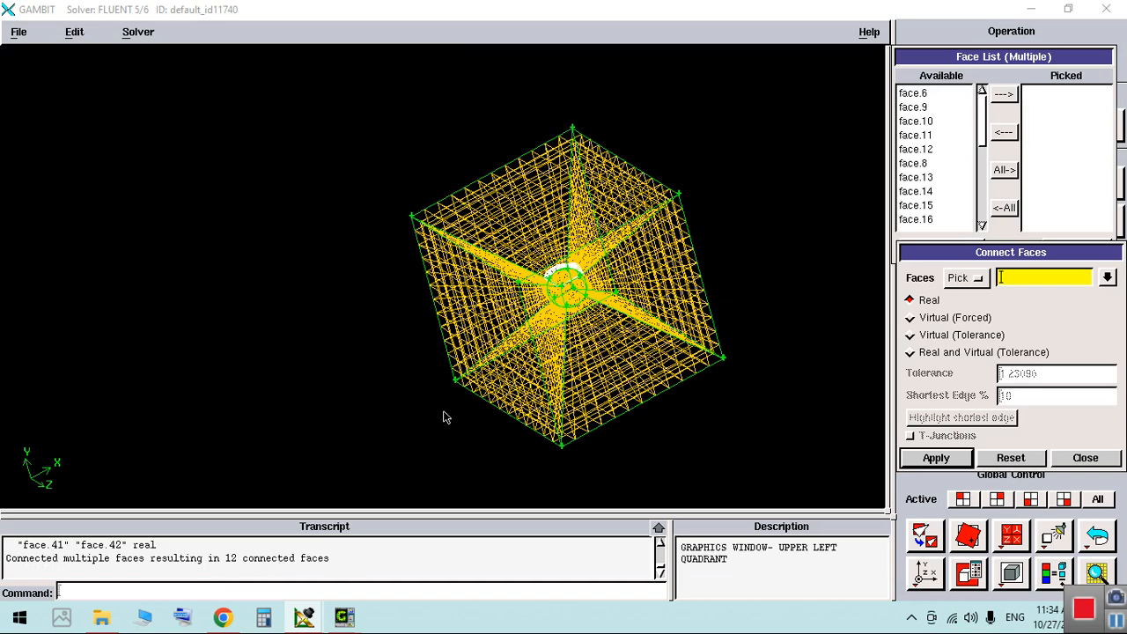
{"action": "middle_click_drag", "start_coordinate": [574, 322], "coordinate": [521, 321]}
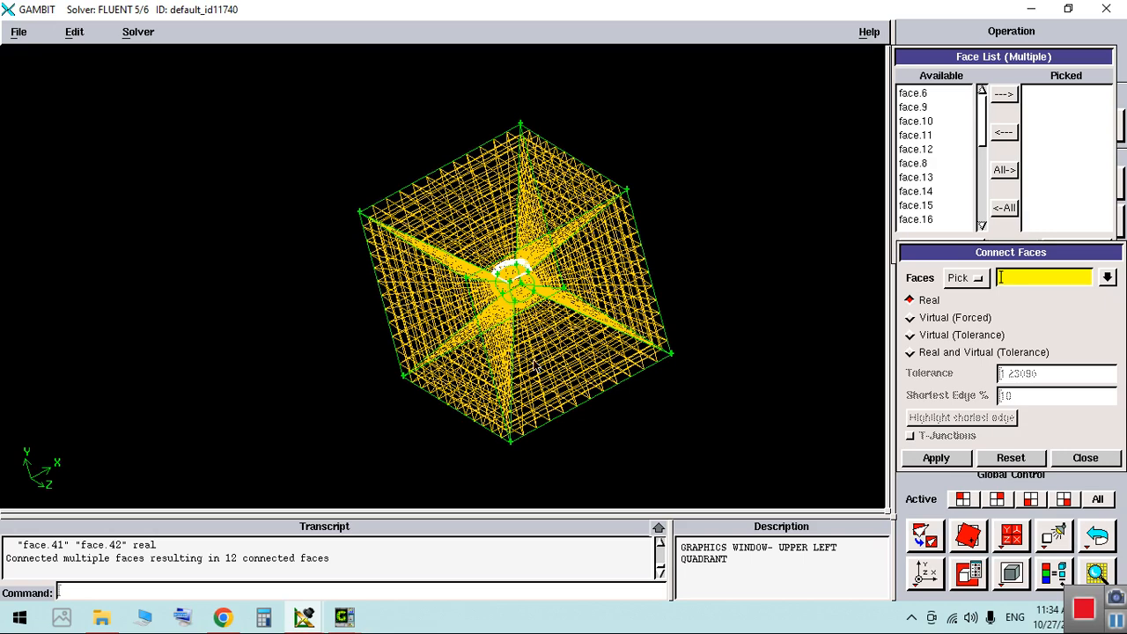
{"action": "middle_click_drag", "start_coordinate": [551, 324], "coordinate": [503, 302]}
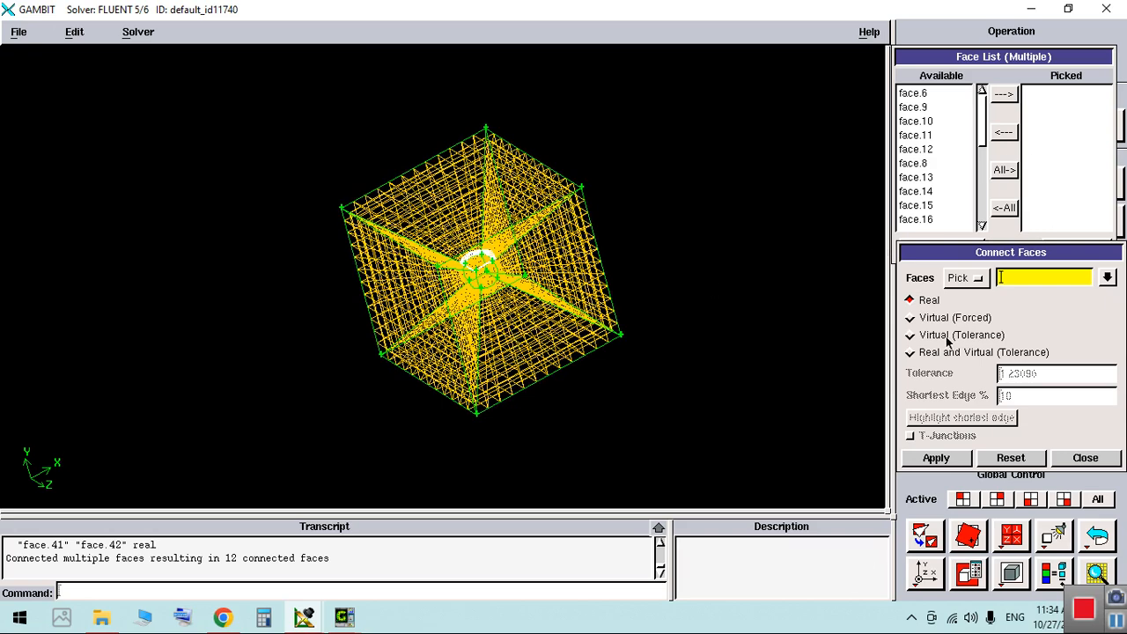
{"action": "left_click", "coordinate": [1068, 251]}
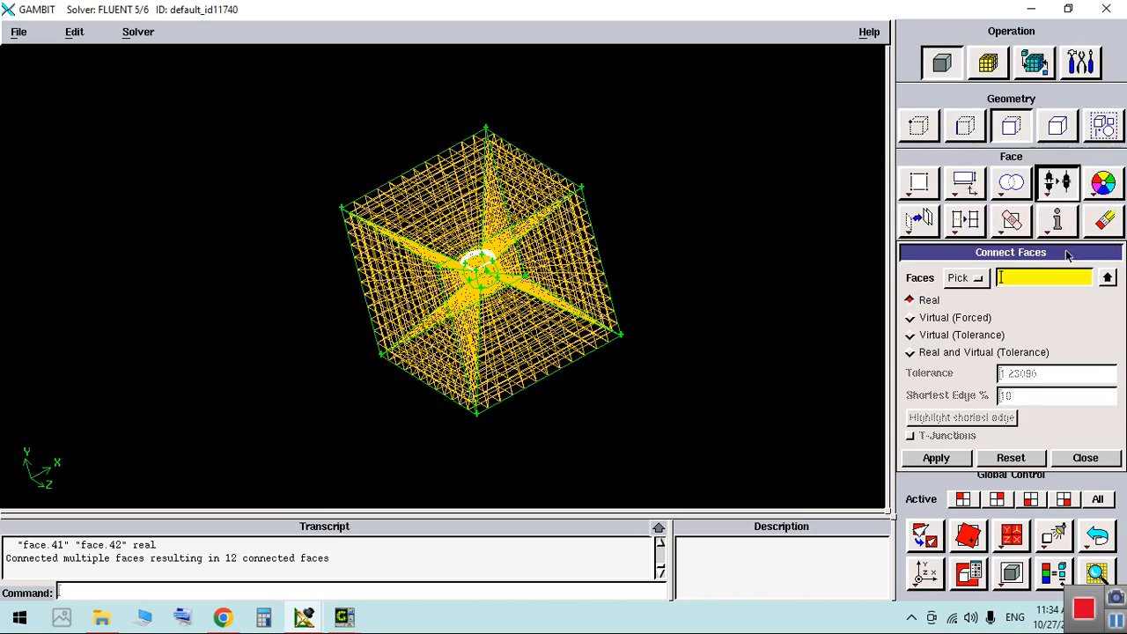
{"action": "left_click", "coordinate": [1083, 458]}
Step: Create a straight edge by sweeping the cube's corner vertex.32 along a positive X vector with a magnitude of 300
{"action": "left_click_drag", "start_coordinate": [577, 328], "coordinate": [547, 370]}
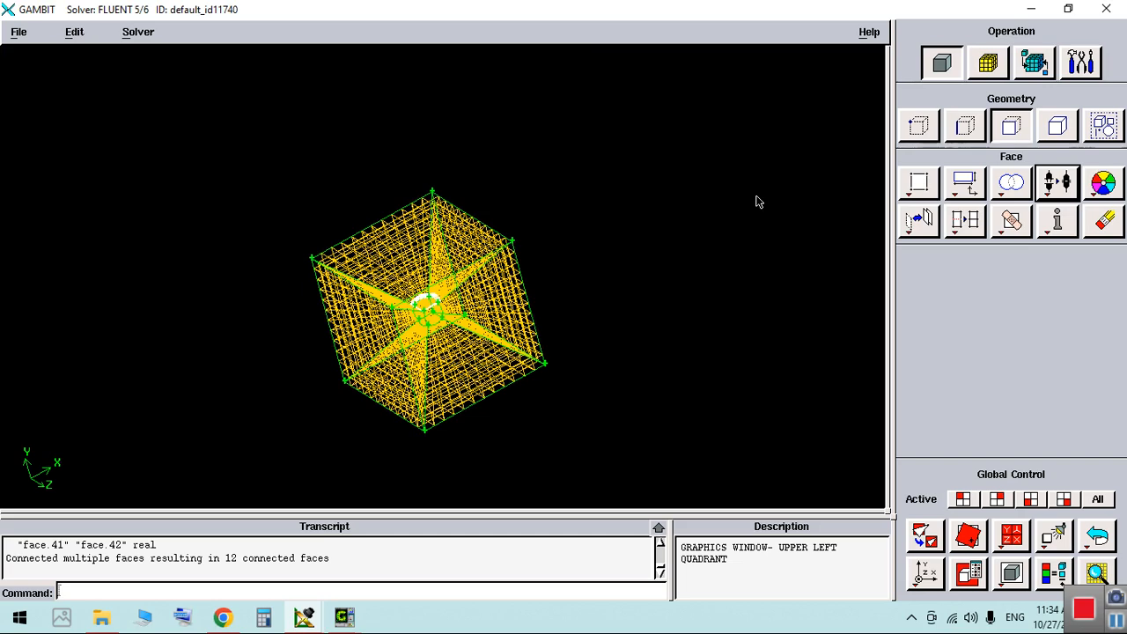
{"action": "mouse_move", "coordinate": [550, 291]}
{"action": "right_mouse_down"}
{"action": "mouse_move", "coordinate": [531, 439]}
{"action": "mouse_move", "coordinate": [642, 349]}
{"action": "right_mouse_up"}
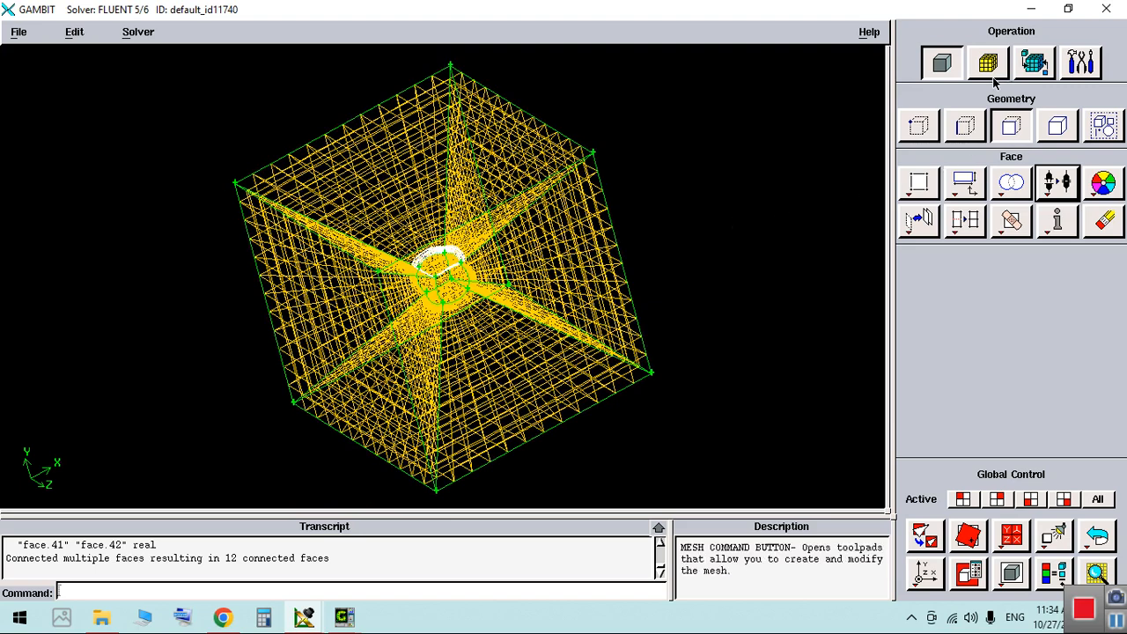
{"action": "left_click", "coordinate": [966, 126]}
{"action": "left_click", "coordinate": [925, 186]}
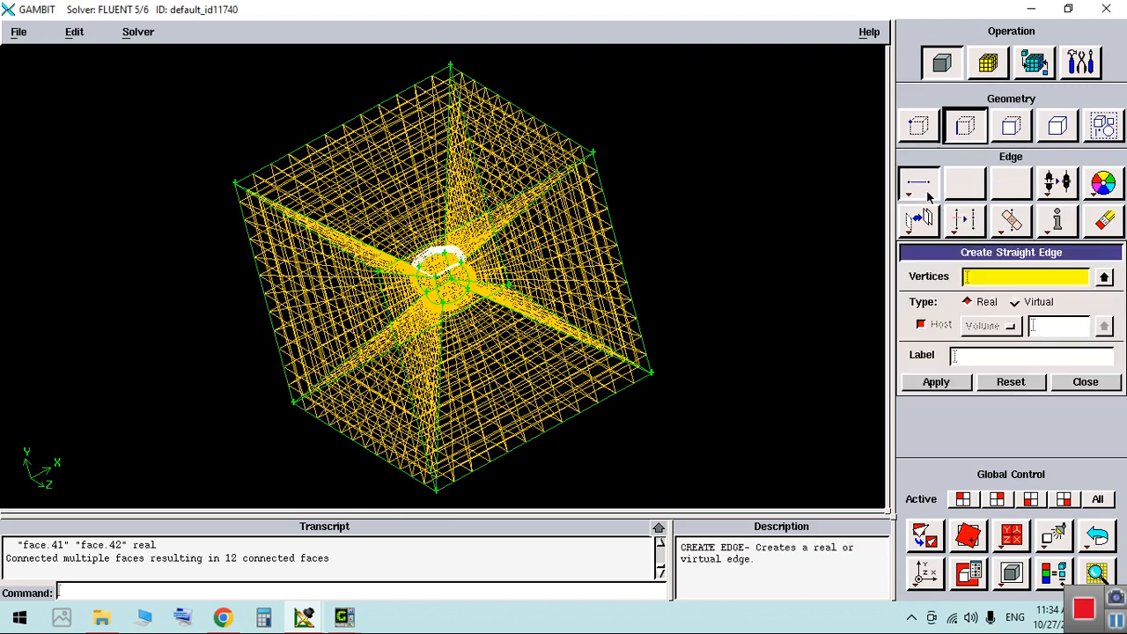
{"action": "right_click", "coordinate": [928, 195]}
{"action": "left_click", "coordinate": [939, 455]}
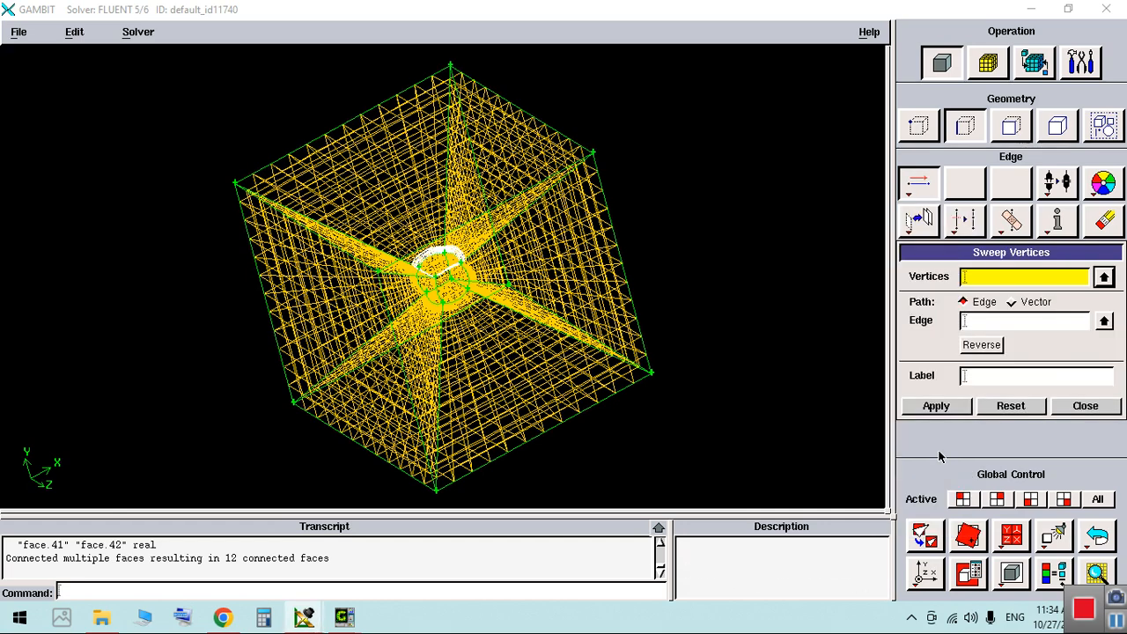
{"action": "left_click", "coordinate": [653, 372], "text": "shift"}
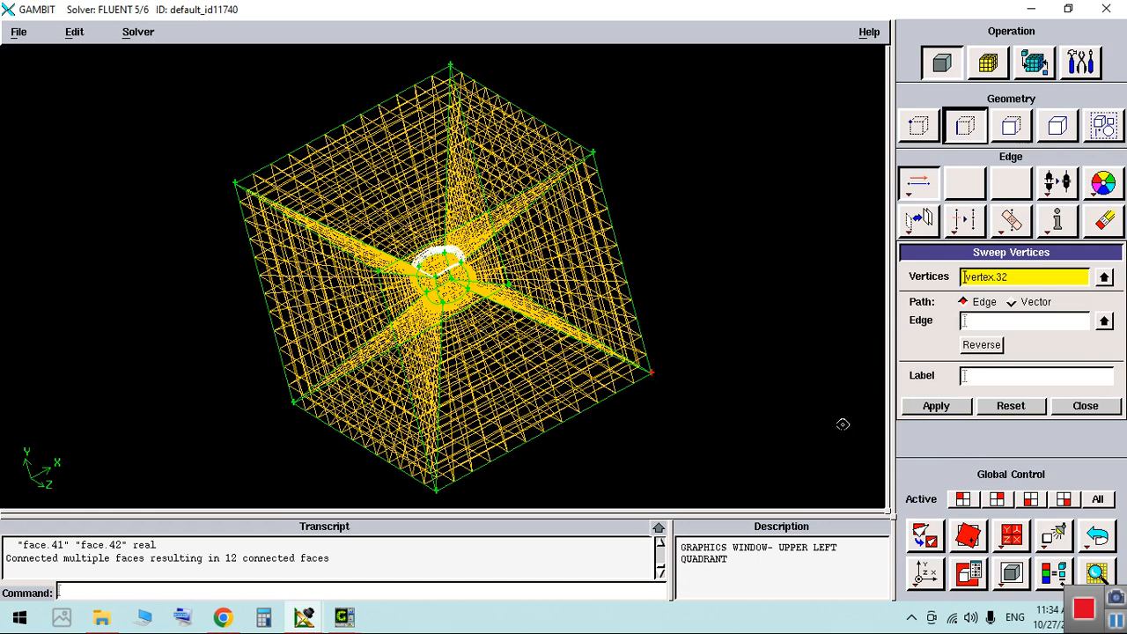
{"action": "left_click", "coordinate": [1012, 304]}
{"action": "left_click", "coordinate": [926, 328]}
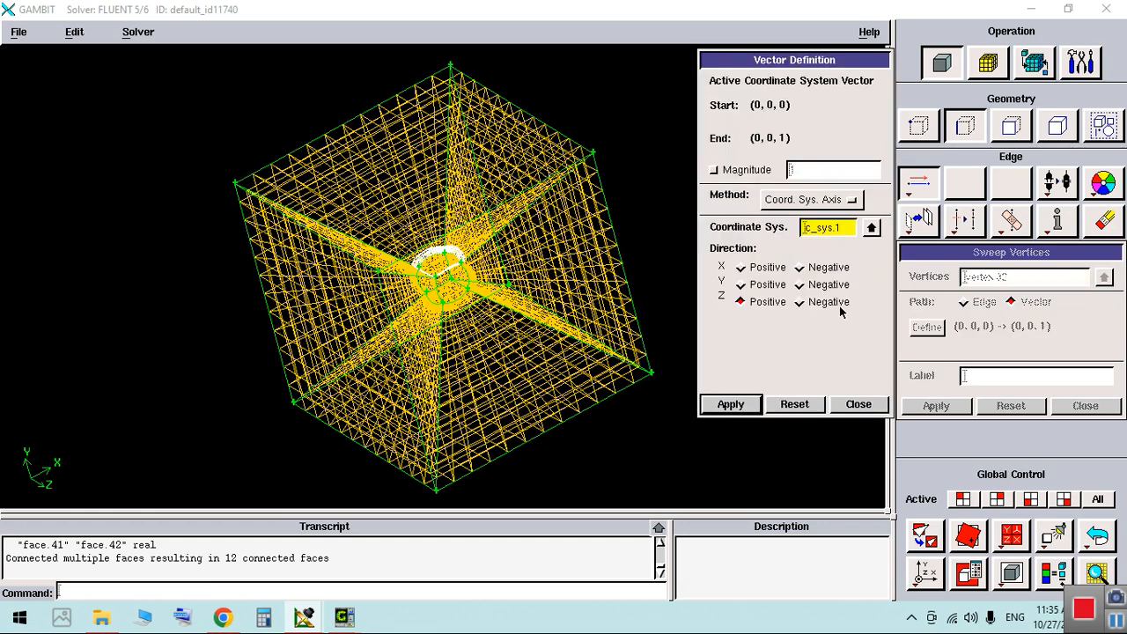
{"action": "left_click", "coordinate": [741, 268]}
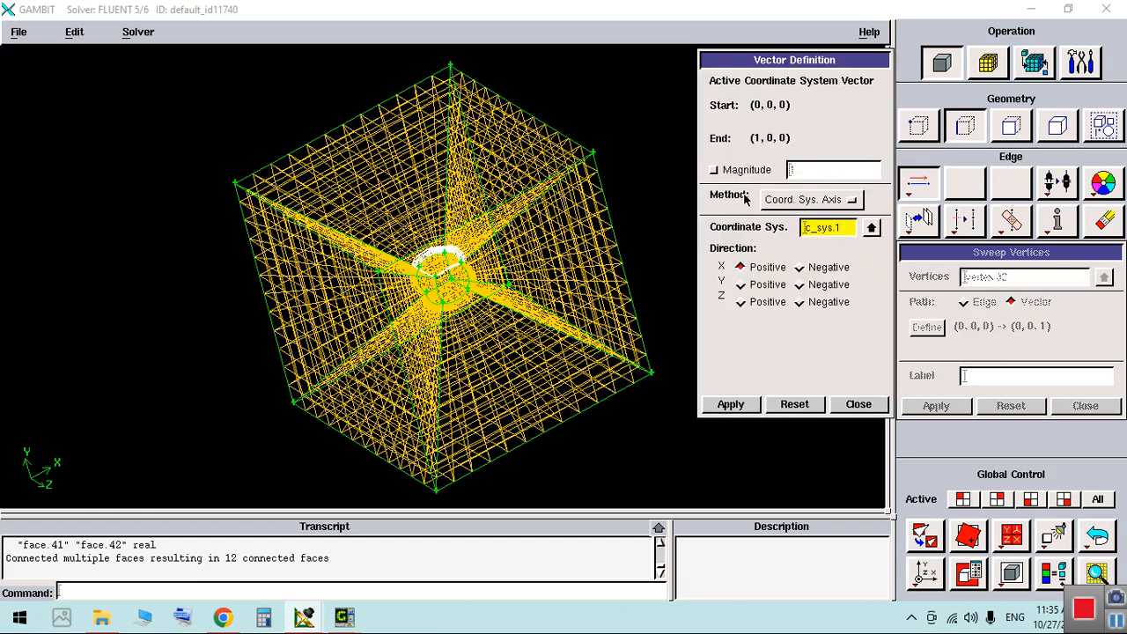
{"action": "left_click", "coordinate": [732, 169]}
{"action": "left_click", "coordinate": [825, 172]}
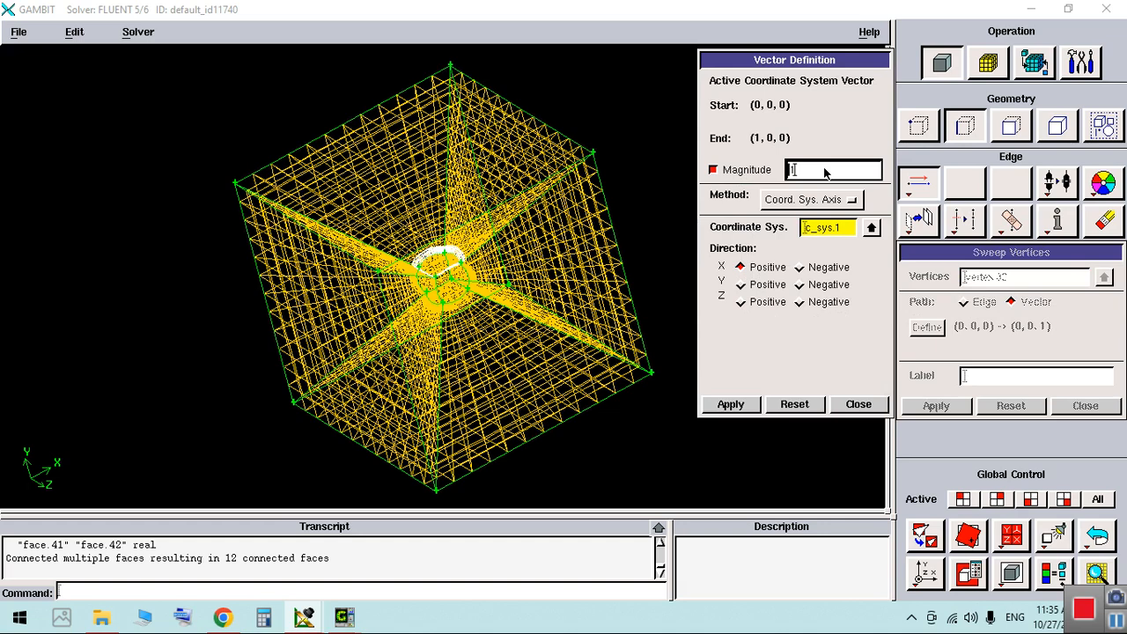
{"action": "type", "text": "300"}
{"action": "left_click", "coordinate": [731, 404]}
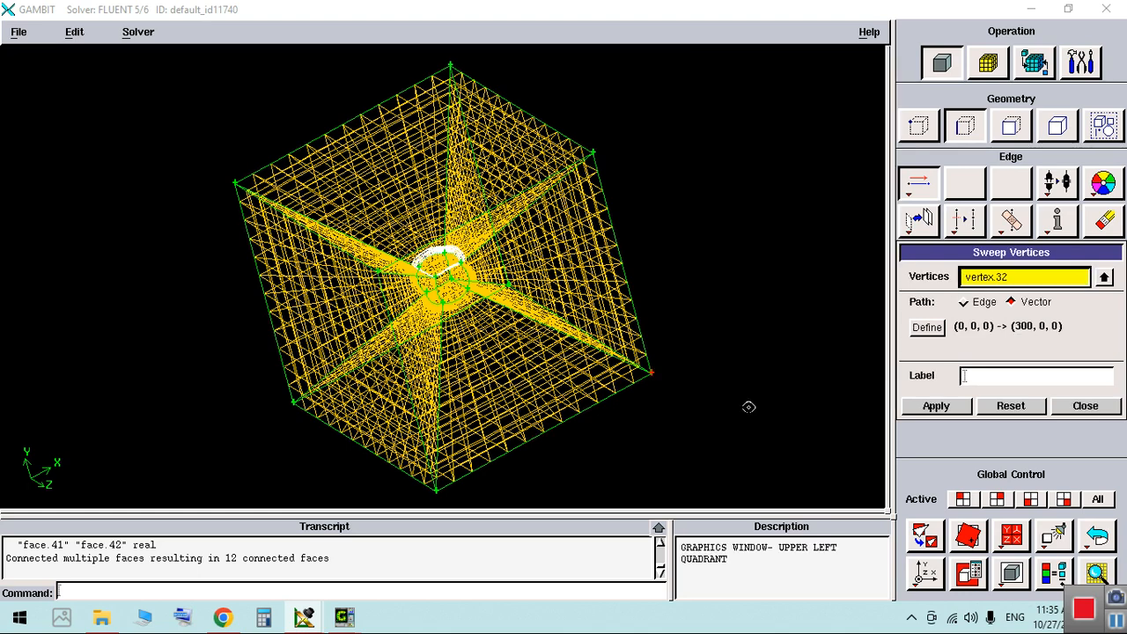
{"action": "left_click", "coordinate": [938, 407]}
{"action": "right_click_drag", "start_coordinate": [682, 379], "coordinate": [686, 182]}
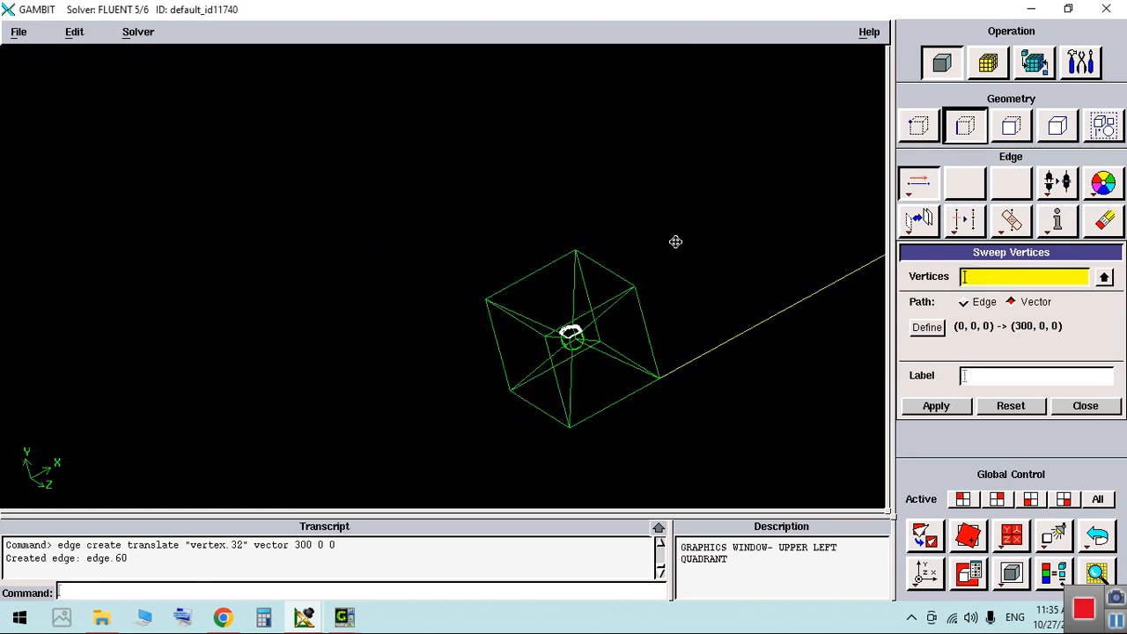
{"action": "middle_click_drag", "start_coordinate": [707, 241], "coordinate": [516, 232]}
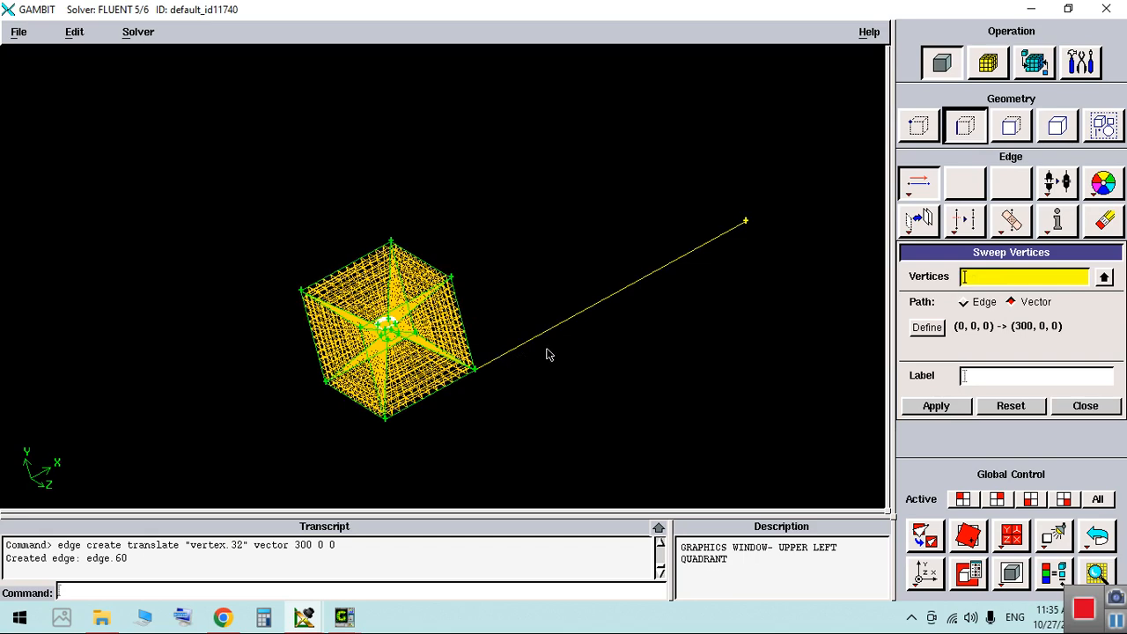
Step: Set up edge meshing on the 300-long X edge, edge.60, with an interval count of 50
{"action": "left_click", "coordinate": [988, 63]}
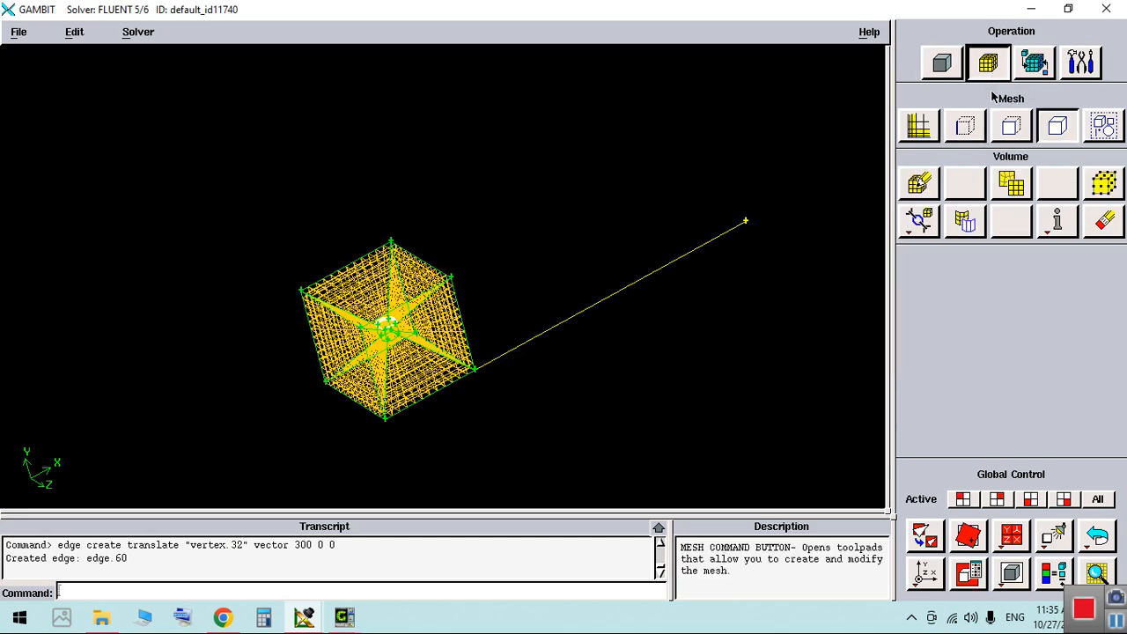
{"action": "left_click", "coordinate": [966, 126]}
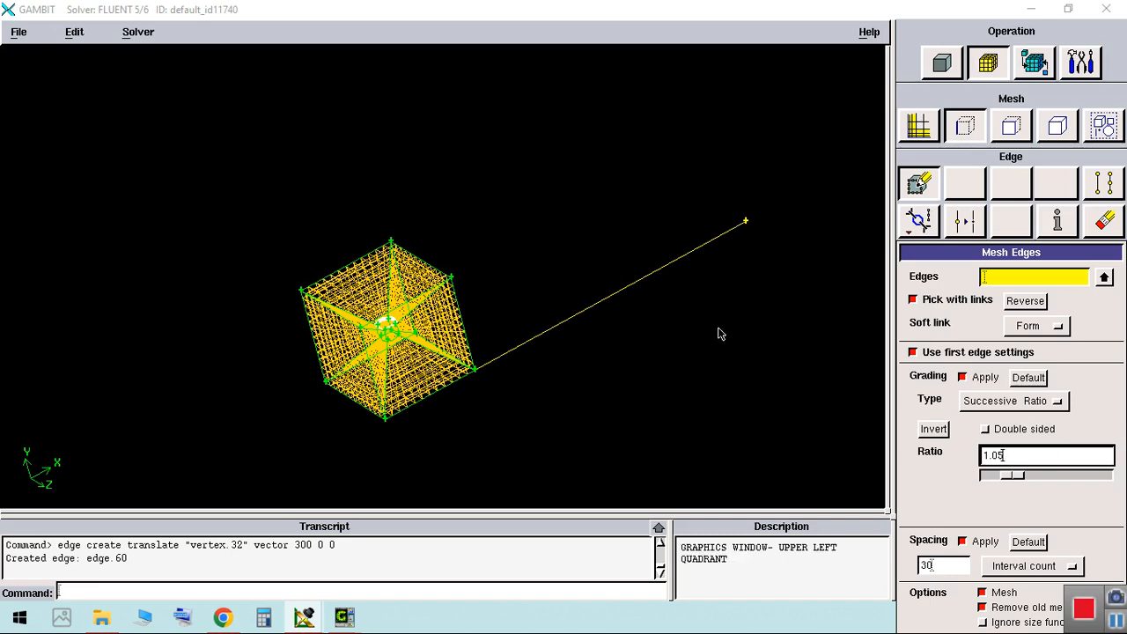
{"action": "left_click", "coordinate": [591, 305], "text": "shift"}
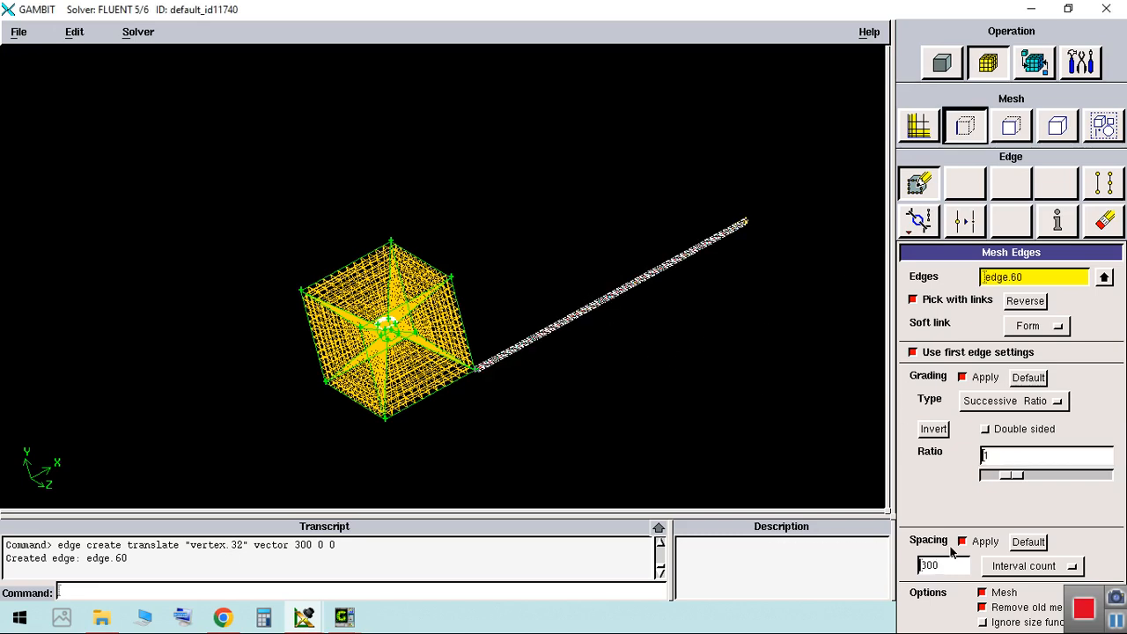
{"action": "type", "text": "50"}
{"action": "key", "text": "Return"}
Step: Grade edge.60 with a successive ratio of 1.02, finer toward the cube, and generate its mesh
{"action": "middle_click_drag", "start_coordinate": [547, 338], "coordinate": [564, 264]}
{"action": "right_click_drag", "start_coordinate": [501, 295], "coordinate": [513, 403]}
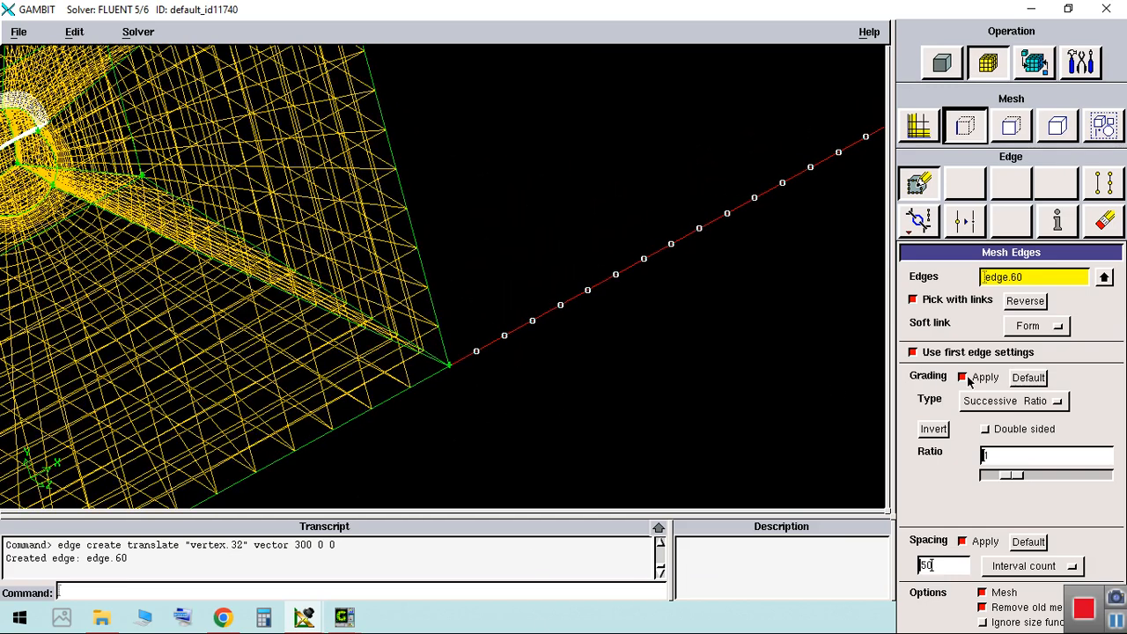
{"action": "left_click", "coordinate": [1023, 456]}
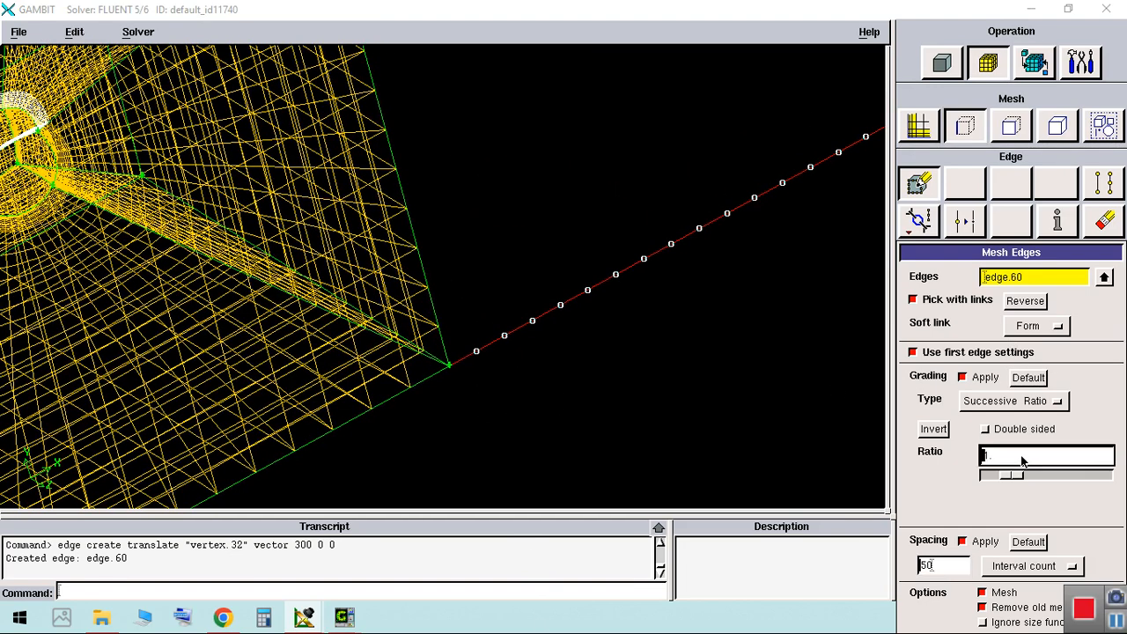
{"action": "key", "text": "Return"}
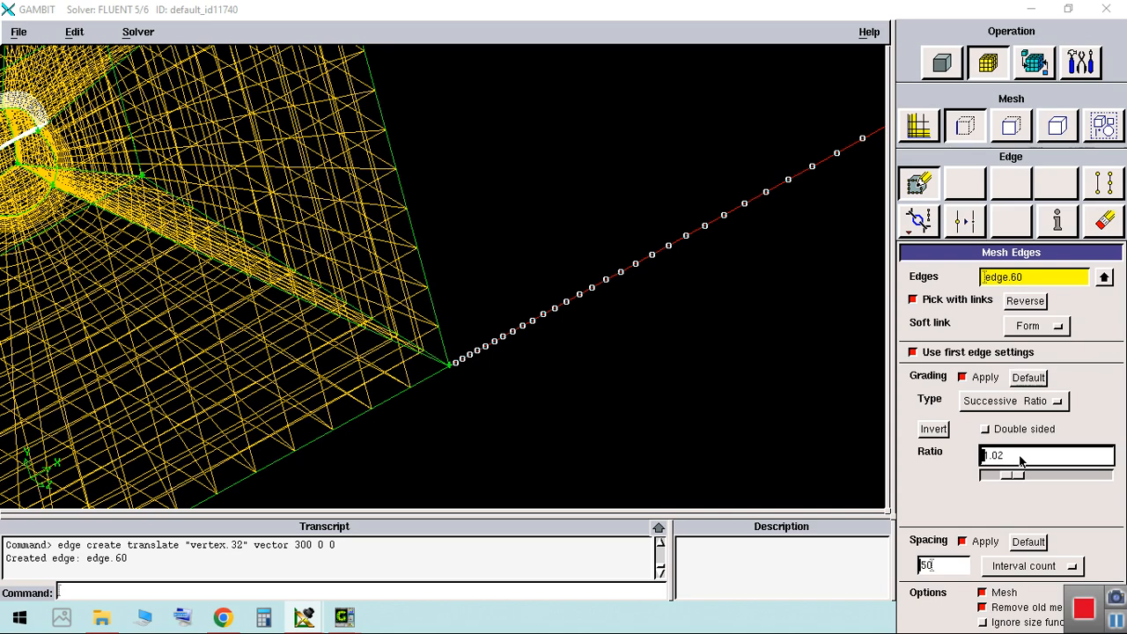
{"action": "key", "text": "Return"}
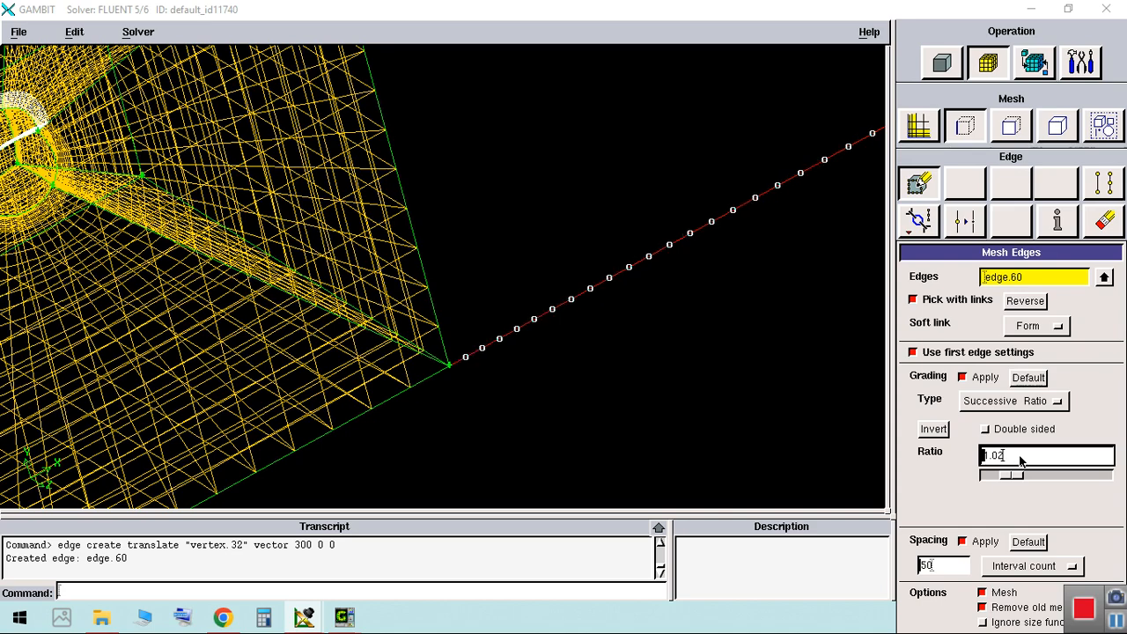
{"action": "middle_click", "coordinate": [546, 355], "text": "shift"}
{"action": "right_click_drag", "start_coordinate": [577, 388], "coordinate": [590, 212]}
{"action": "middle_click_drag", "start_coordinate": [539, 260], "coordinate": [515, 268]}
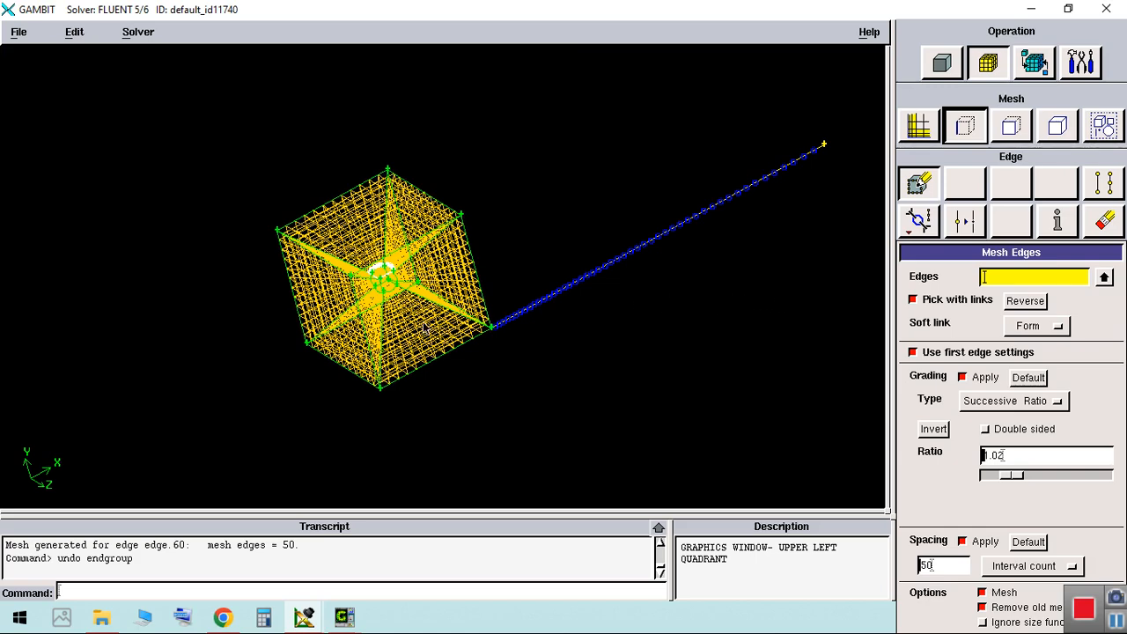
{"action": "middle_click_drag", "start_coordinate": [719, 238], "coordinate": [617, 269]}
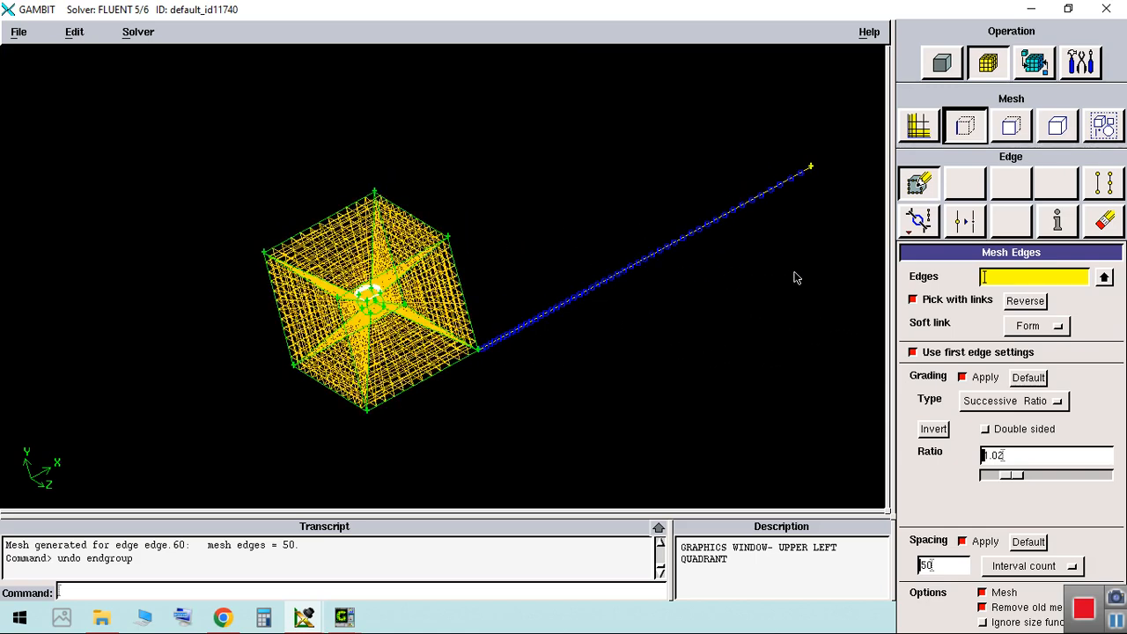
Step: Sweep the cube's downstream face, face.27, rigidly along edge.60 with its mesh to create the downstream volume
{"action": "left_click", "coordinate": [940, 67]}
{"action": "left_click", "coordinate": [1063, 128]}
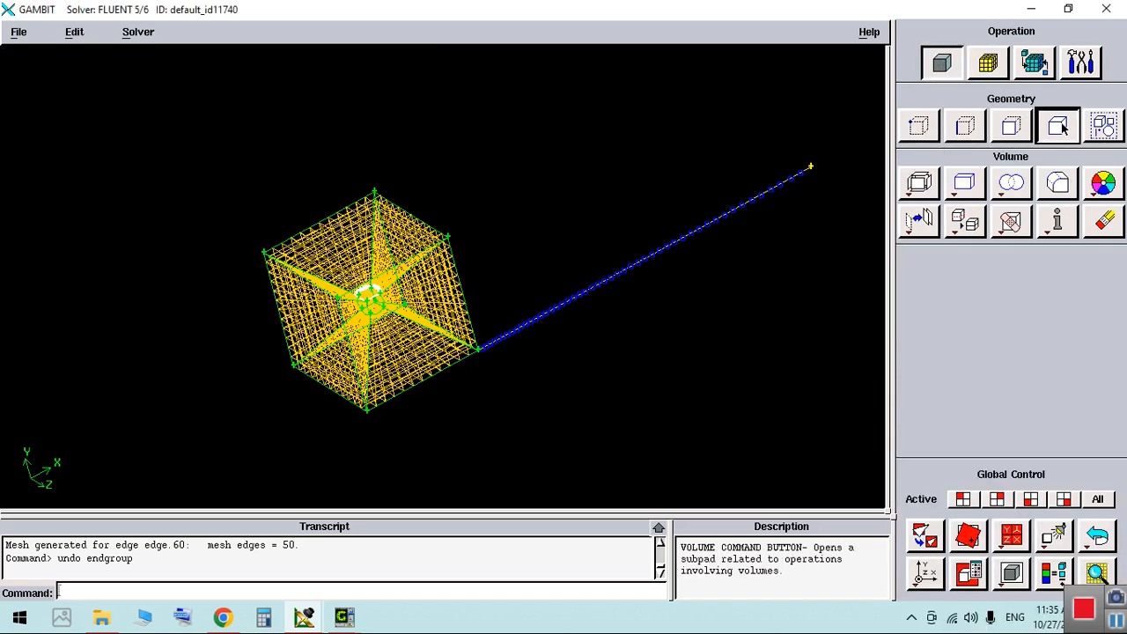
{"action": "right_click", "coordinate": [919, 220]}
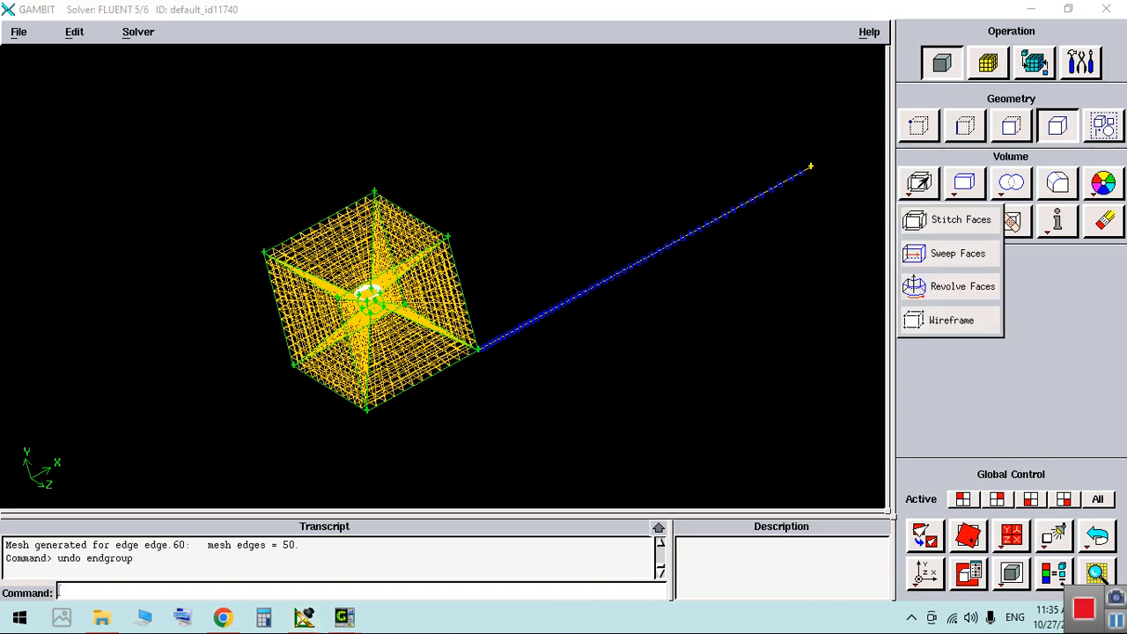
{"action": "left_click", "coordinate": [936, 255]}
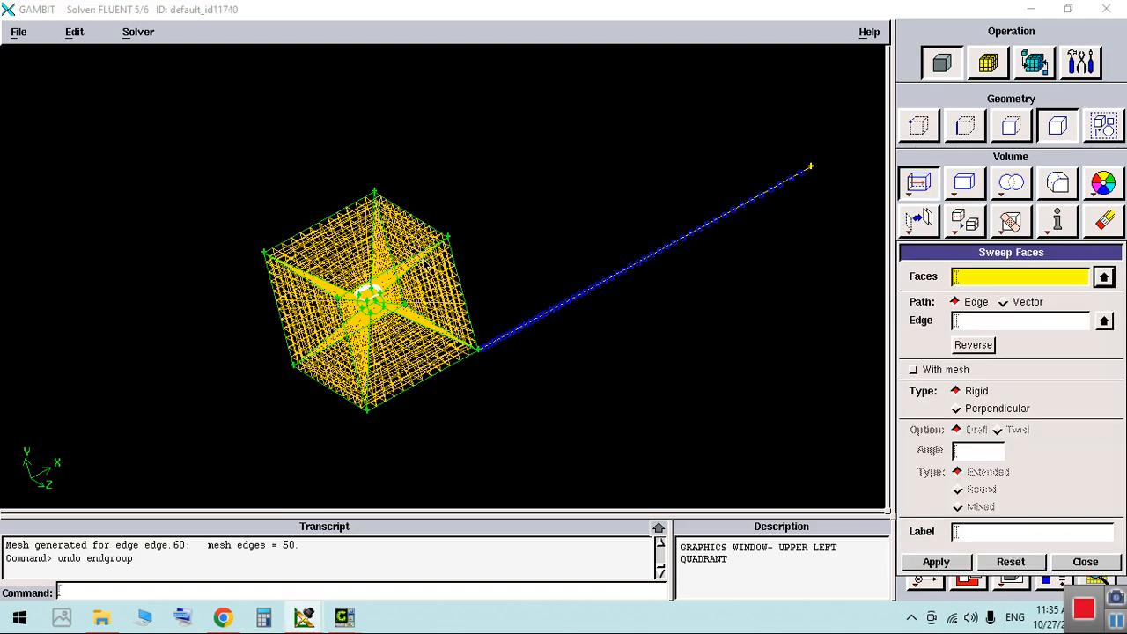
{"action": "left_click_drag", "start_coordinate": [436, 277], "coordinate": [518, 211]}
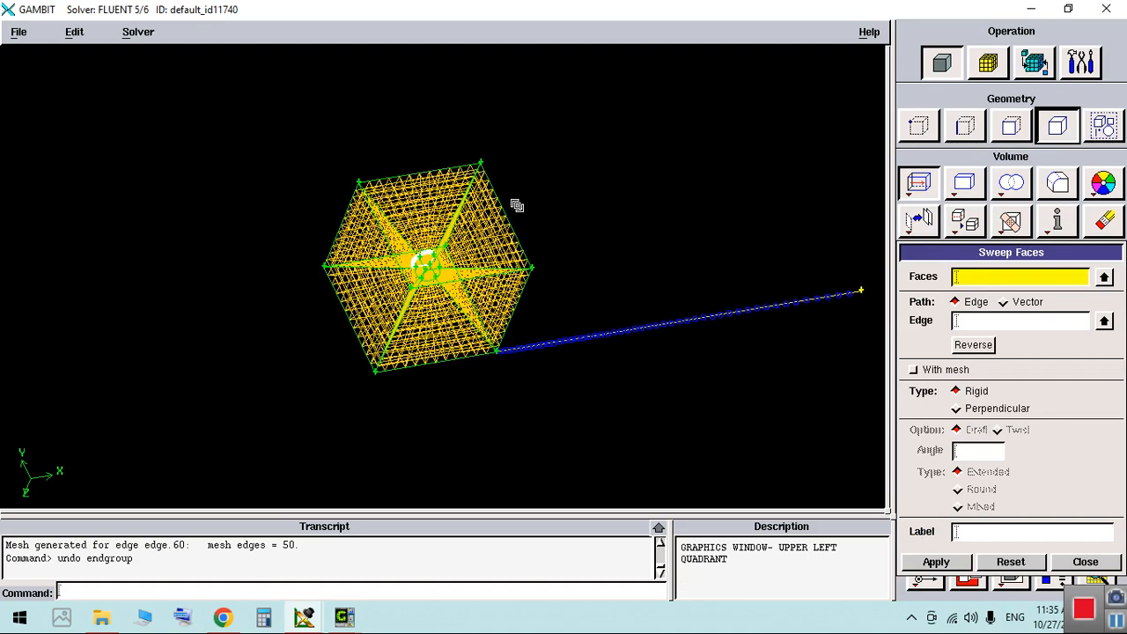
{"action": "left_click", "coordinate": [509, 211], "text": "shift"}
{"action": "left_click", "coordinate": [1004, 326]}
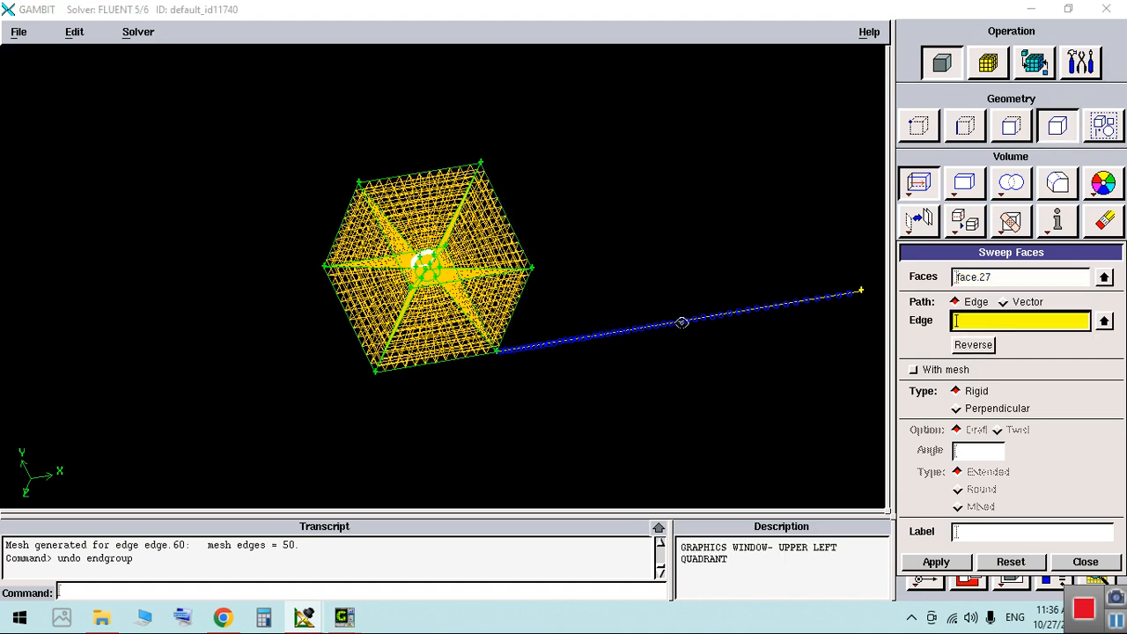
{"action": "left_click", "coordinate": [682, 323], "text": "shift"}
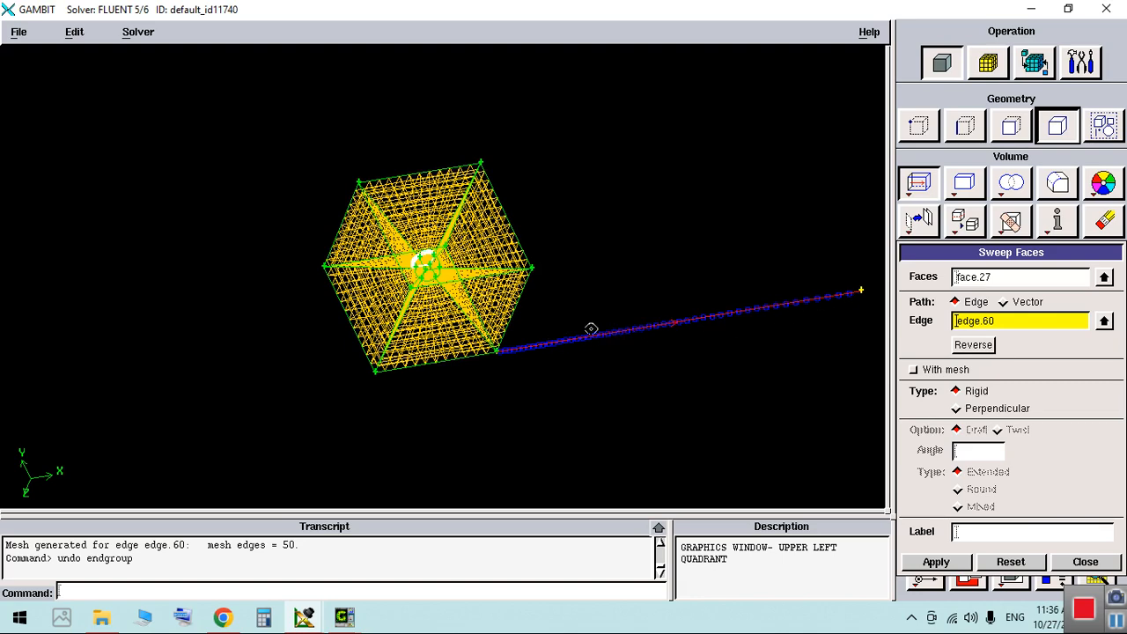
{"action": "left_click", "coordinate": [915, 371]}
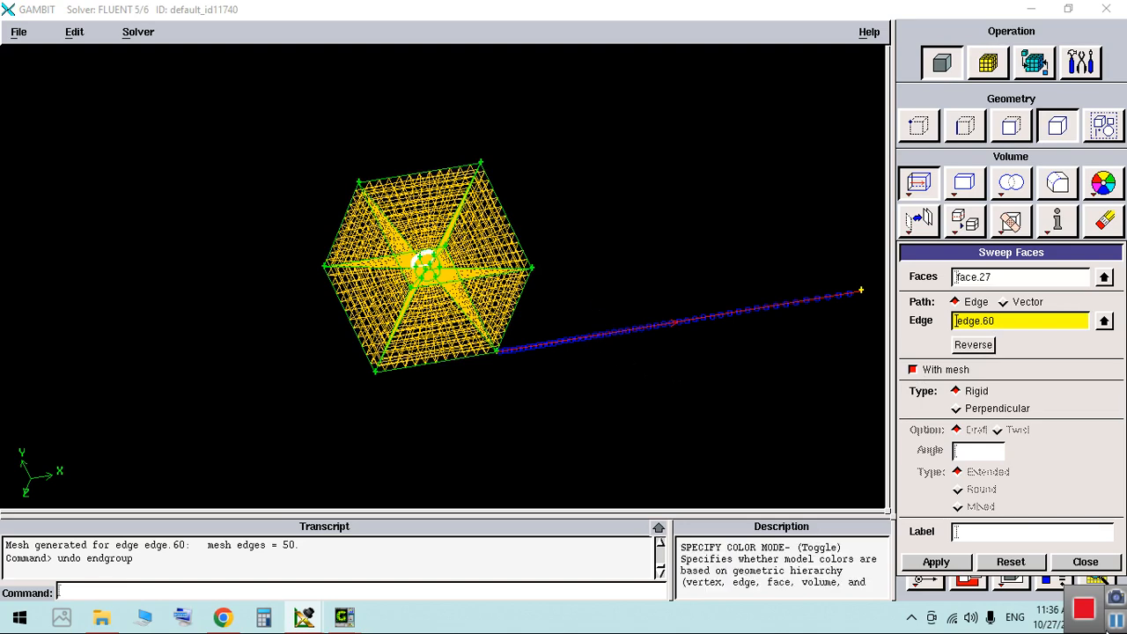
{"action": "left_click", "coordinate": [963, 563]}
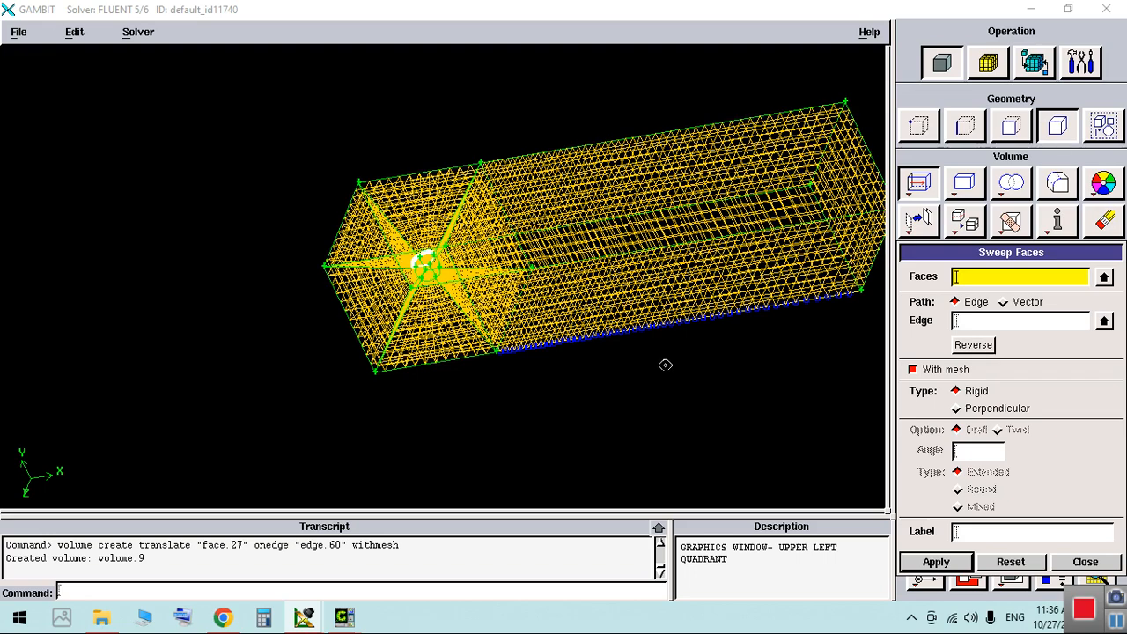
{"action": "left_click_drag", "start_coordinate": [525, 375], "coordinate": [487, 375]}
{"action": "mouse_move", "coordinate": [480, 277]}
{"action": "left_mouse_down"}
{"action": "mouse_move", "coordinate": [478, 255]}
{"action": "mouse_move", "coordinate": [584, 247]}
{"action": "mouse_move", "coordinate": [647, 259]}
{"action": "mouse_move", "coordinate": [498, 267]}
{"action": "left_mouse_up"}
{"action": "middle_click_drag", "start_coordinate": [553, 292], "coordinate": [649, 319]}
{"action": "right_click_drag", "start_coordinate": [614, 345], "coordinate": [600, 304]}
{"action": "left_click_drag", "start_coordinate": [600, 304], "coordinate": [560, 323]}
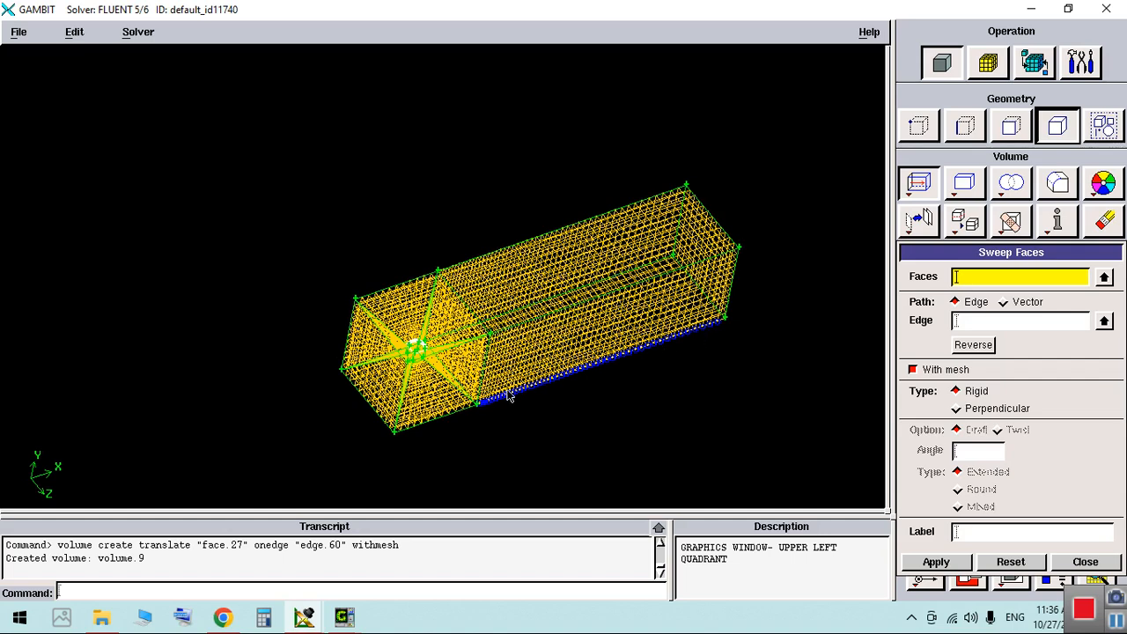
{"action": "left_click", "coordinate": [1085, 562]}
Step: Examine the EquiSize Skew of the hex elements in the cube and downstream volume over the range 0 to 1
{"action": "left_click", "coordinate": [1097, 573]}
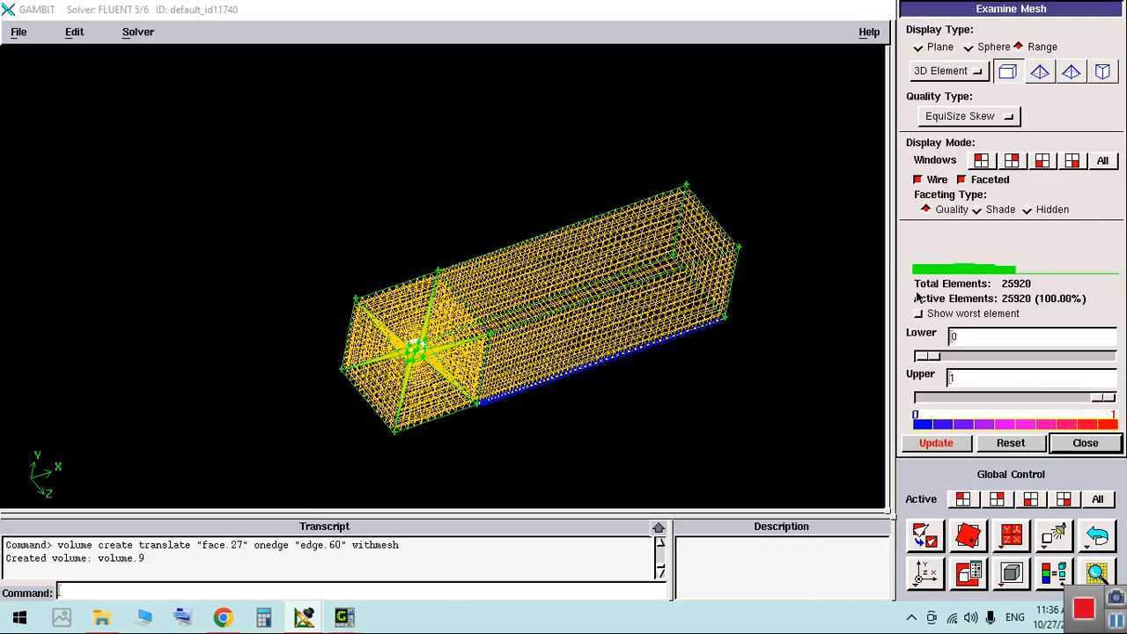
{"action": "left_click", "coordinate": [946, 445]}
{"action": "scroll", "coordinate": [615, 365], "scroll_direction": "up", "scroll_amount": 4}
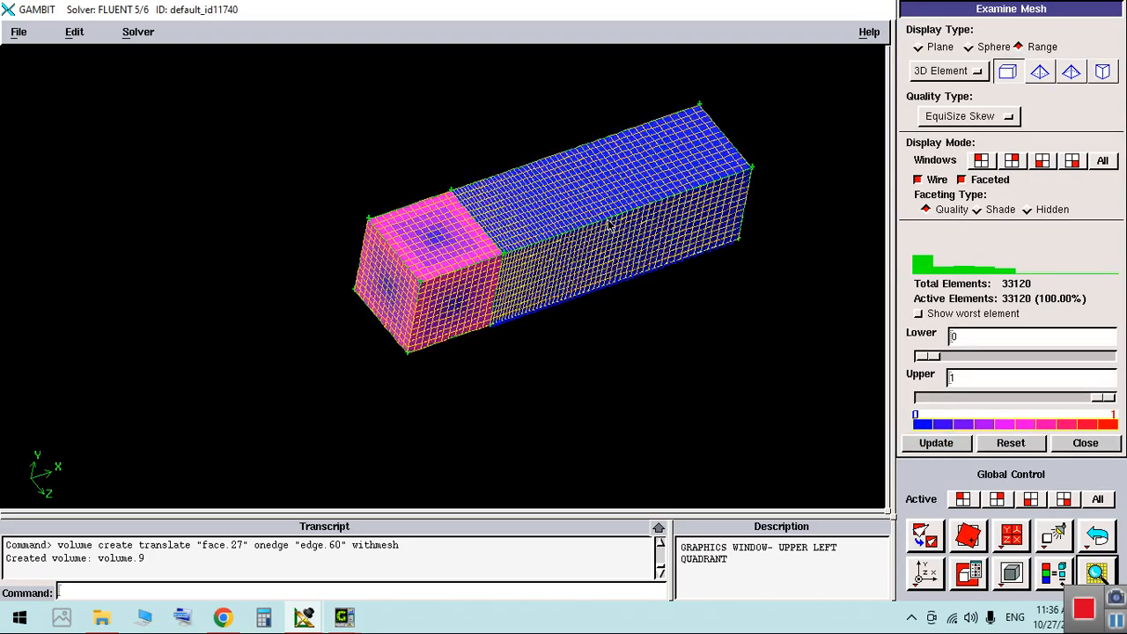
{"action": "middle_click_drag", "start_coordinate": [626, 317], "coordinate": [618, 345]}
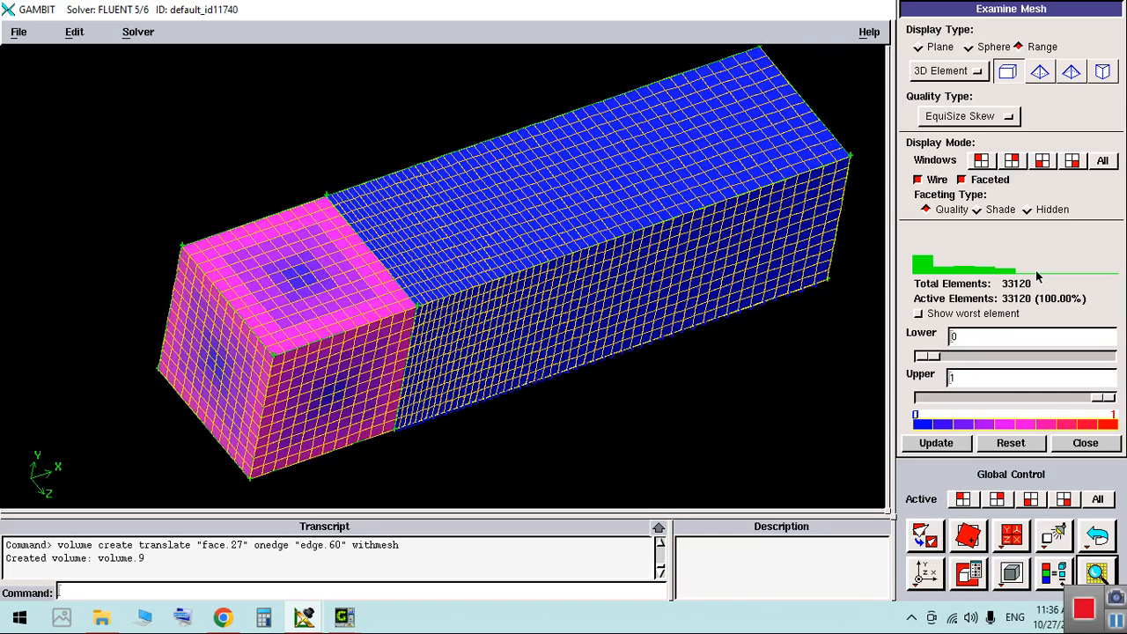
Step: Show the hex elements on a Z plane cut through the sphere, coloured by EquiSize Skew
{"action": "left_click", "coordinate": [989, 46]}
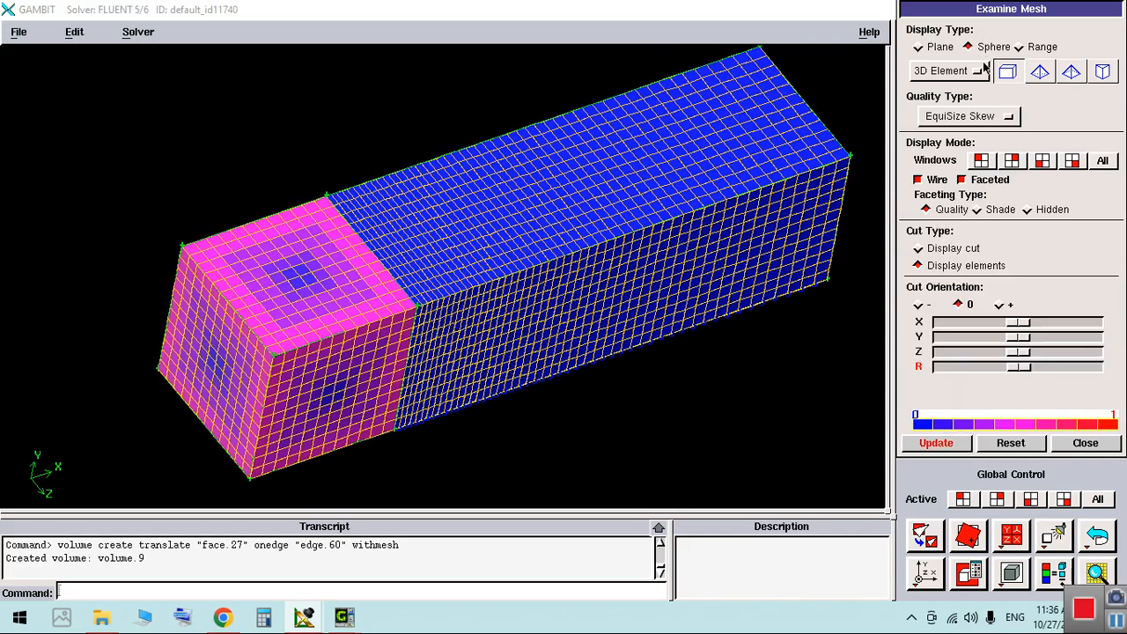
{"action": "left_click", "coordinate": [939, 48]}
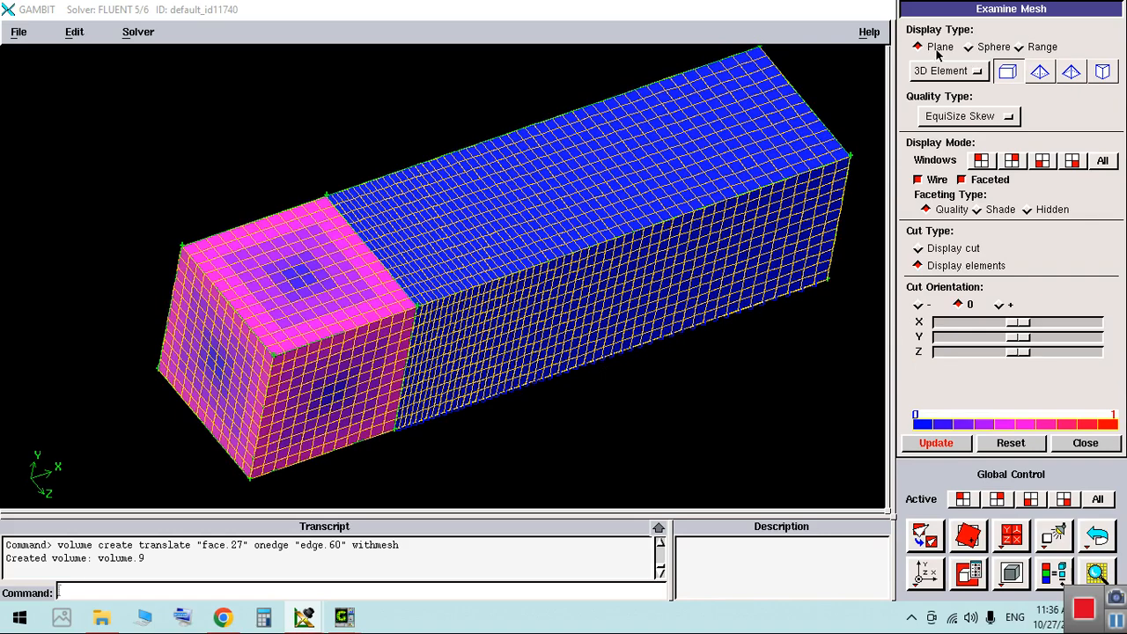
{"action": "left_click_drag", "start_coordinate": [1020, 355], "coordinate": [1015, 355]}
{"action": "middle_click_drag", "start_coordinate": [547, 253], "coordinate": [653, 228]}
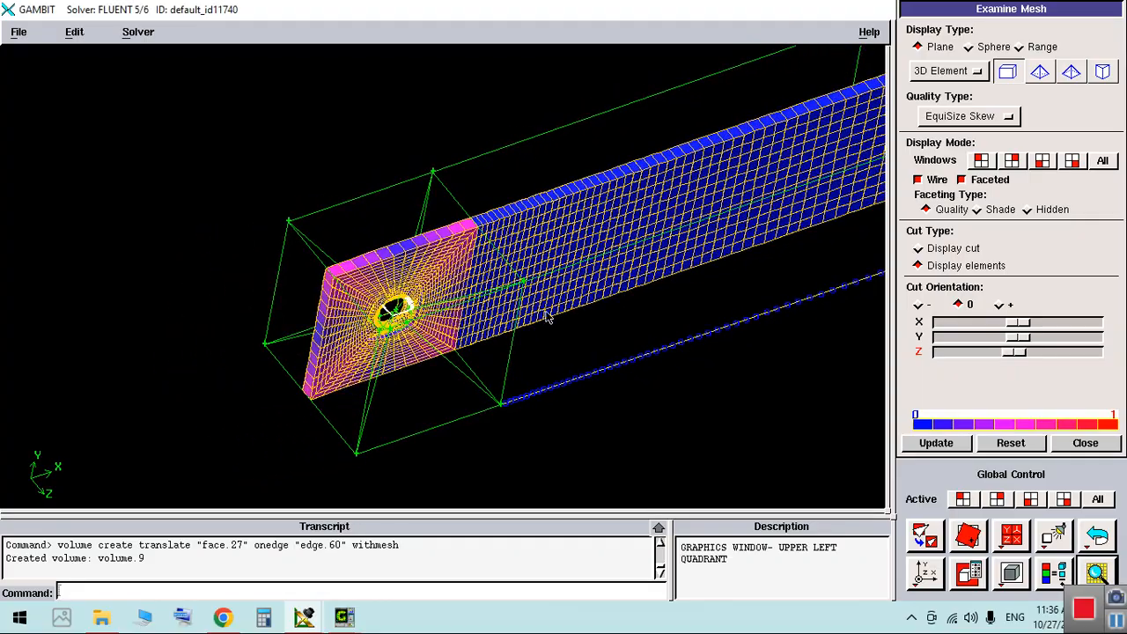
{"action": "mouse_move", "coordinate": [1016, 354]}
{"action": "left_mouse_down"}
{"action": "mouse_move", "coordinate": [993, 355]}
{"action": "mouse_move", "coordinate": [1061, 355]}
{"action": "mouse_move", "coordinate": [971, 355]}
{"action": "mouse_move", "coordinate": [1076, 360]}
{"action": "mouse_move", "coordinate": [995, 361]}
{"action": "mouse_move", "coordinate": [1005, 356]}
{"action": "mouse_move", "coordinate": [998, 376]}
{"action": "mouse_move", "coordinate": [1057, 361]}
{"action": "mouse_move", "coordinate": [1013, 370]}
{"action": "left_mouse_up"}
Step: Inspect the cut mesh around the sphere and along the downstream block, and close the mesh examination
{"action": "right_click_drag", "start_coordinate": [302, 231], "coordinate": [423, 538]}
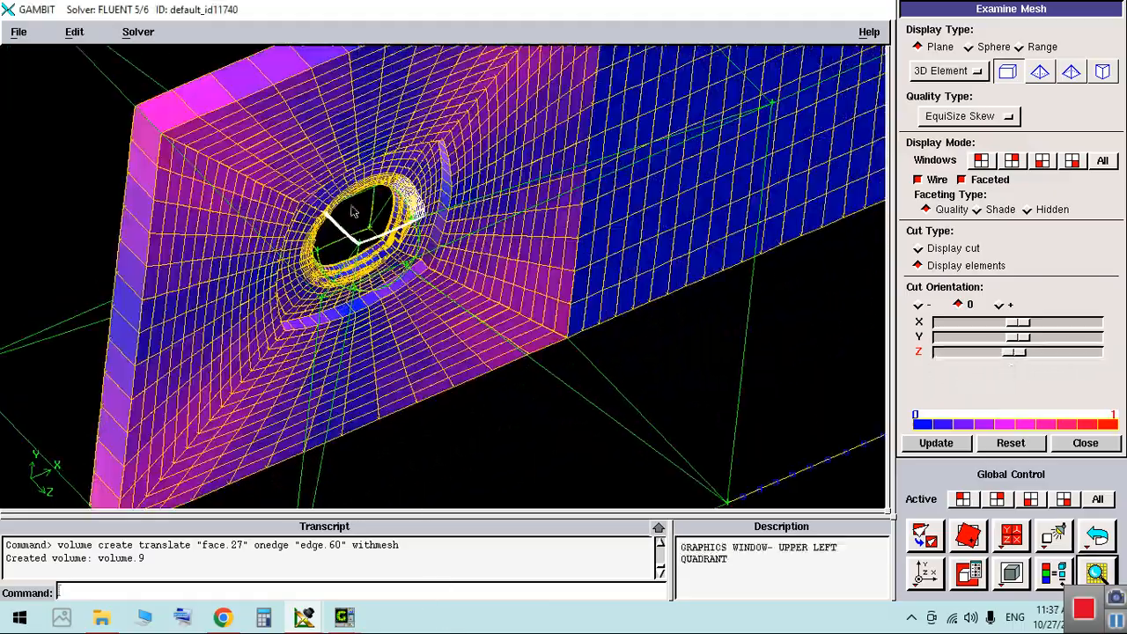
{"action": "left_click_drag", "start_coordinate": [359, 243], "coordinate": [502, 401]}
{"action": "right_click_drag", "start_coordinate": [507, 406], "coordinate": [511, 304]}
{"action": "middle_click_drag", "start_coordinate": [520, 295], "coordinate": [372, 270]}
{"action": "right_click_drag", "start_coordinate": [372, 270], "coordinate": [388, 194]}
{"action": "middle_click_drag", "start_coordinate": [496, 273], "coordinate": [371, 258]}
{"action": "right_click_drag", "start_coordinate": [372, 257], "coordinate": [352, 352]}
{"action": "middle_click_drag", "start_coordinate": [158, 360], "coordinate": [535, 297]}
{"action": "right_click_drag", "start_coordinate": [498, 432], "coordinate": [542, 251]}
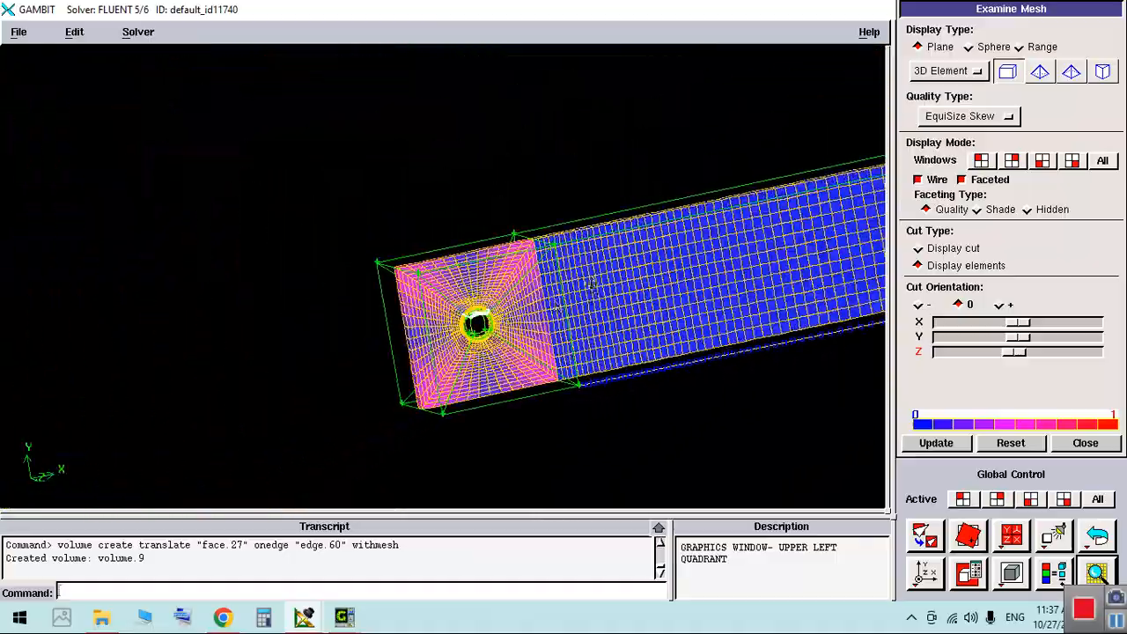
{"action": "middle_click_drag", "start_coordinate": [582, 320], "coordinate": [465, 295]}
{"action": "left_click_drag", "start_coordinate": [465, 296], "coordinate": [533, 308]}
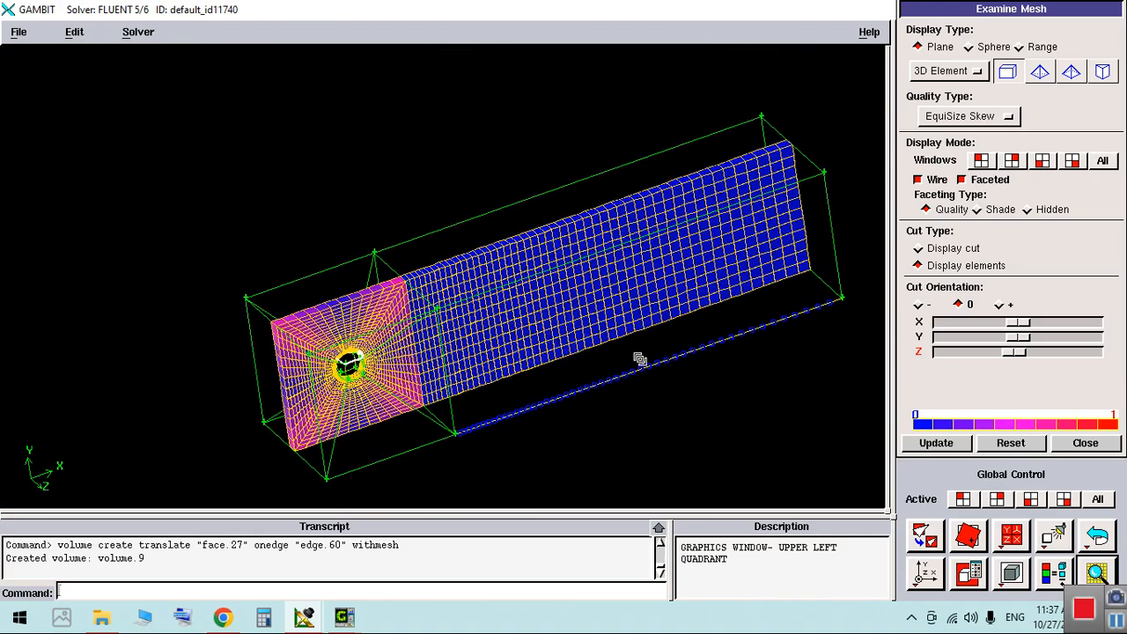
{"action": "right_click_drag", "start_coordinate": [642, 370], "coordinate": [639, 360]}
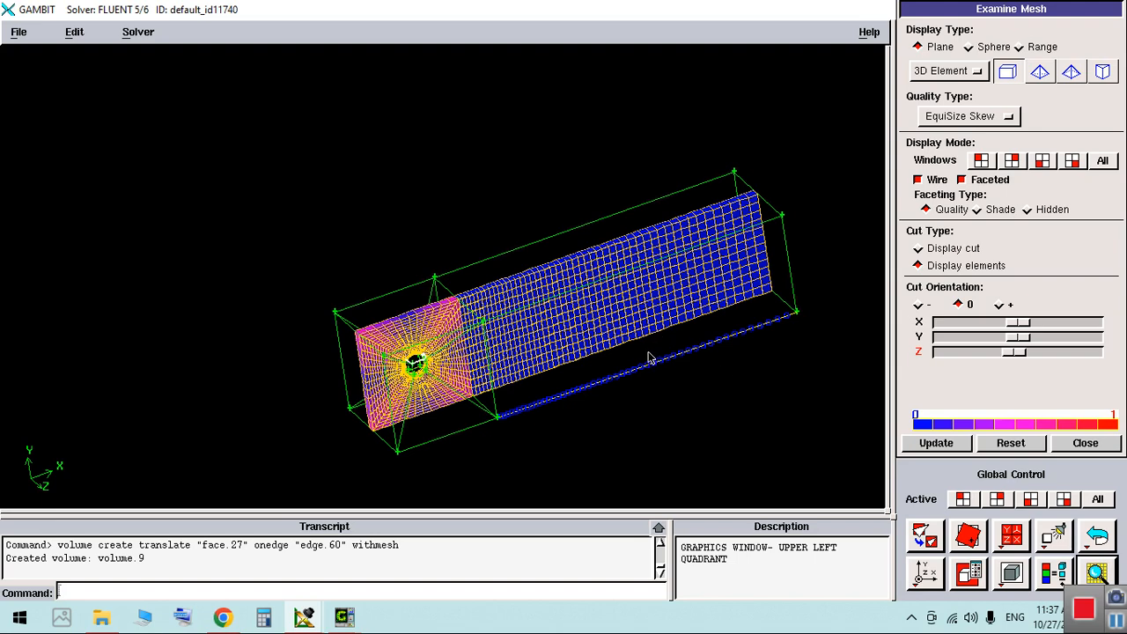
{"action": "right_click_drag", "start_coordinate": [615, 298], "coordinate": [595, 379]}
{"action": "middle_click_drag", "start_coordinate": [581, 363], "coordinate": [533, 334]}
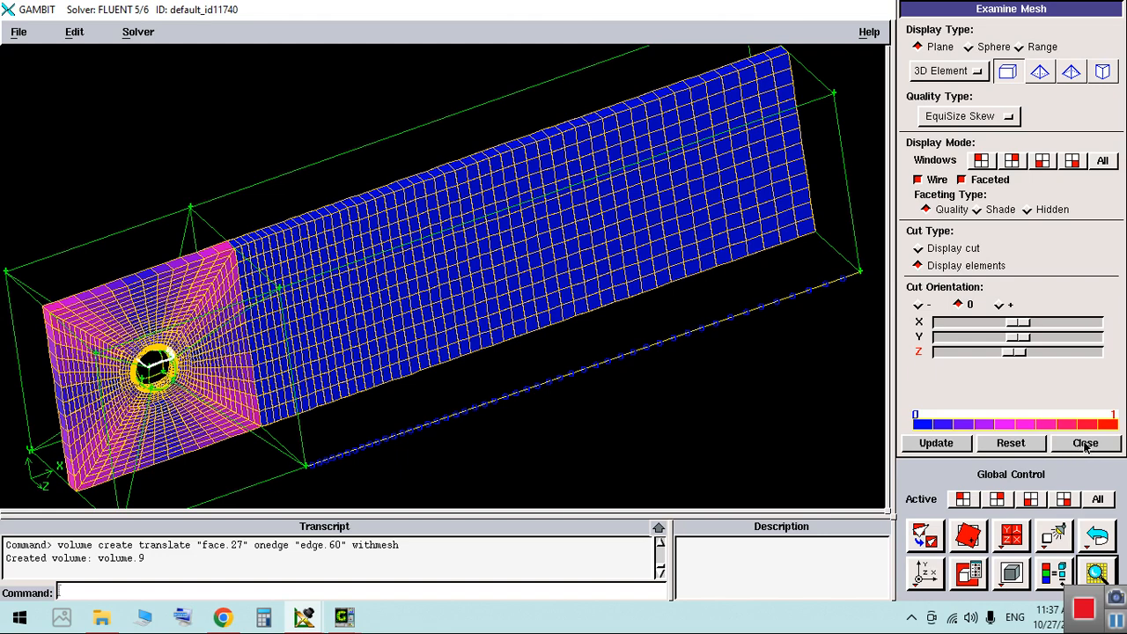
{"action": "left_click", "coordinate": [1086, 443]}
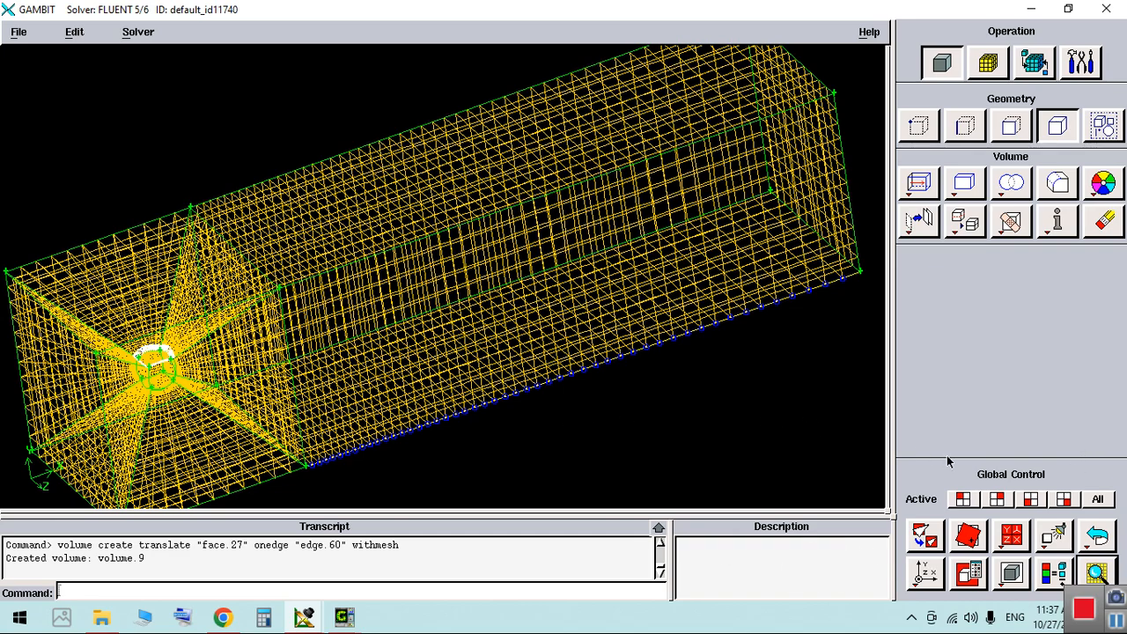
{"action": "right_click_drag", "start_coordinate": [554, 409], "coordinate": [562, 385]}
{"action": "middle_click_drag", "start_coordinate": [564, 388], "coordinate": [553, 359]}
{"action": "right_click_drag", "start_coordinate": [575, 401], "coordinate": [575, 351]}
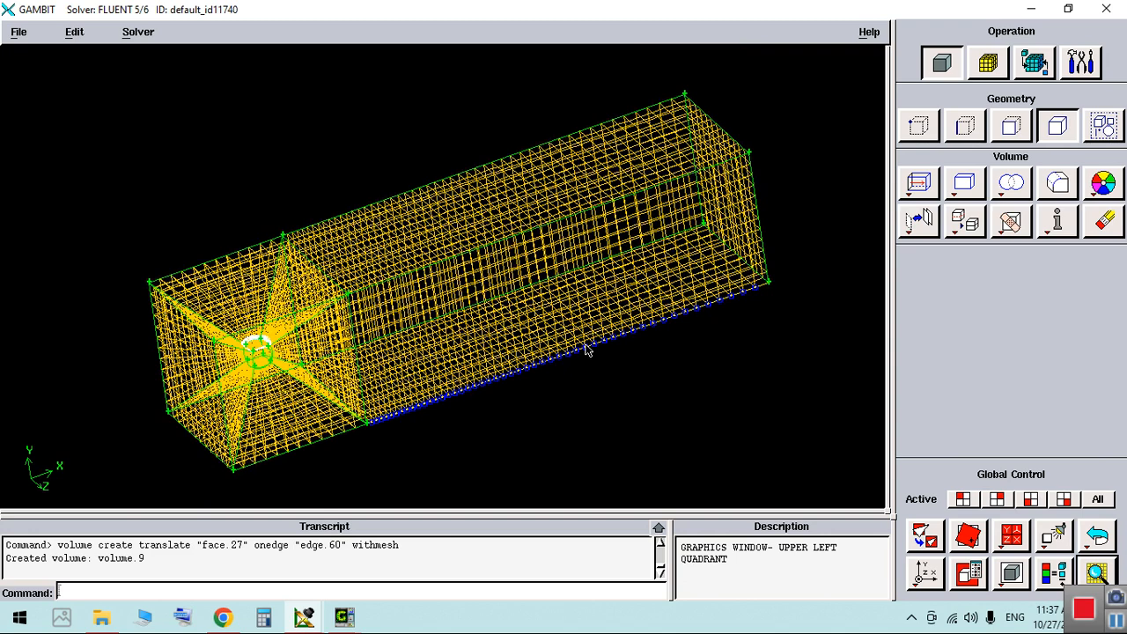